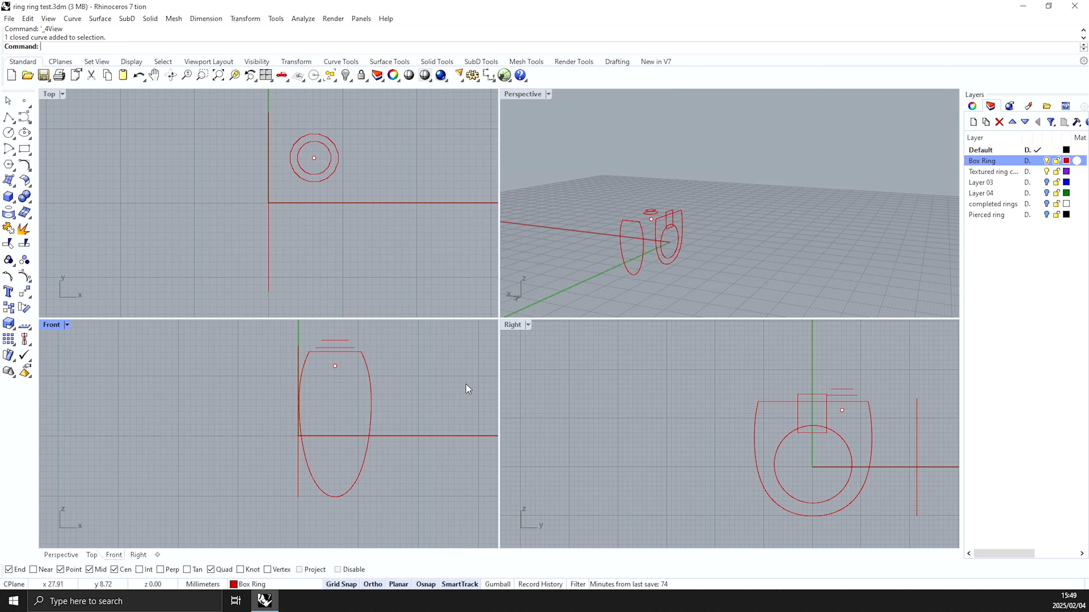
# Step: Extrude the ring's outer outline and inner finger circle together into a 15 mm solid along the X axis
pyautogui.scroll(-4, 754, 458)
pyautogui.scroll(4, 837, 463)
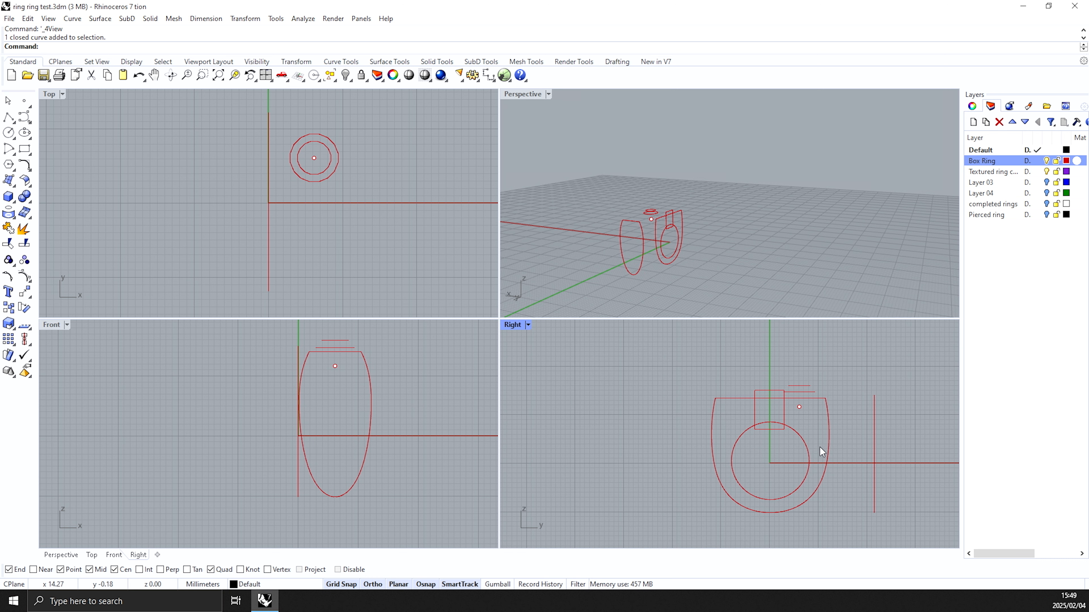
pyautogui.scroll(3, 806, 449)
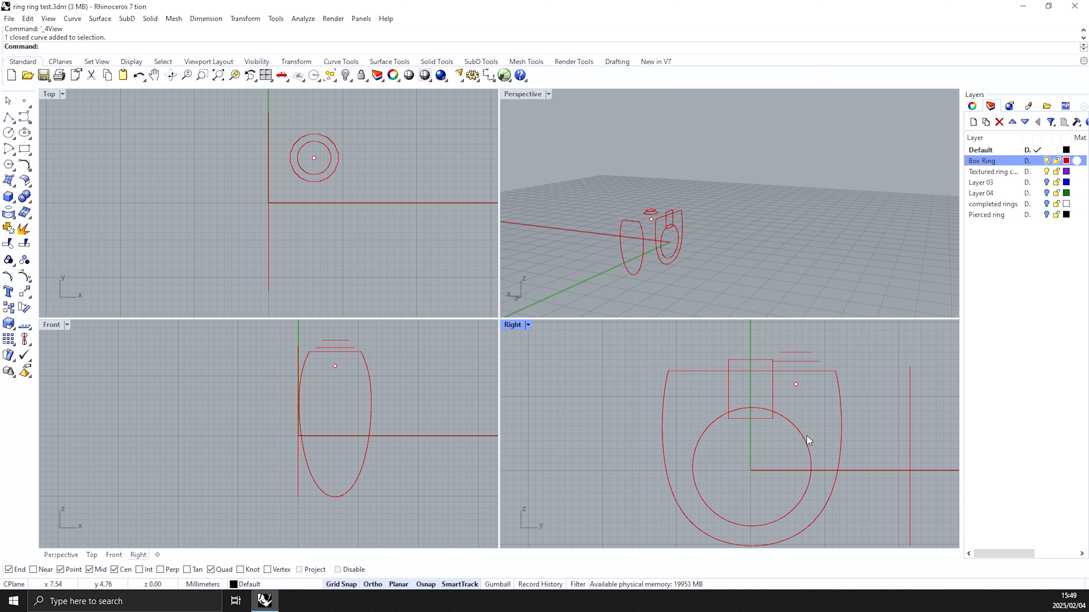
pyautogui.click(801, 433)
pyautogui.click(841, 430)
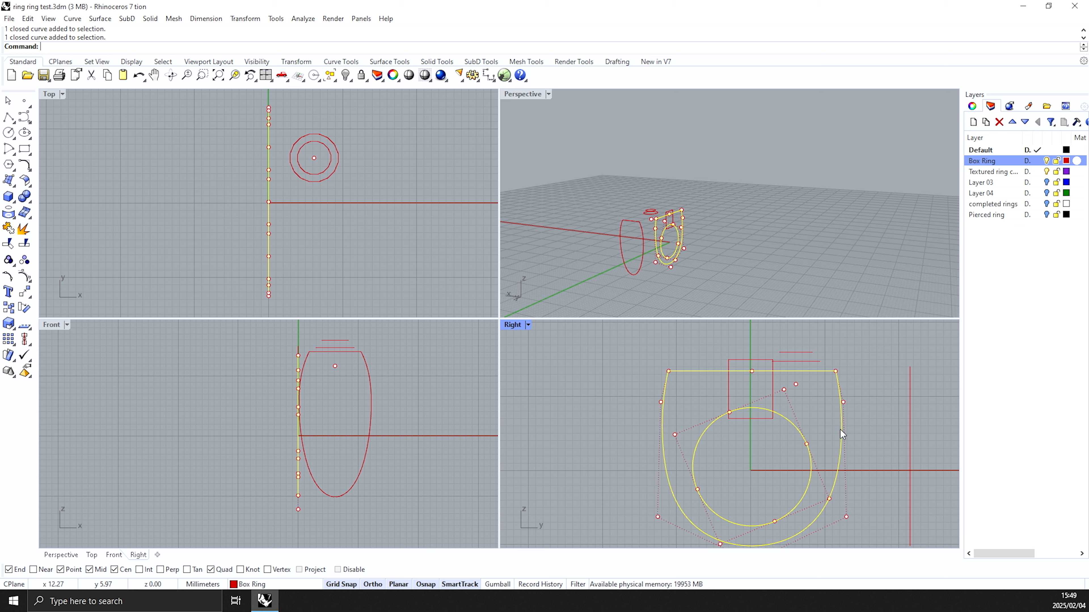
pyautogui.scroll(-3, 250, 207)
pyautogui.click(8, 181)
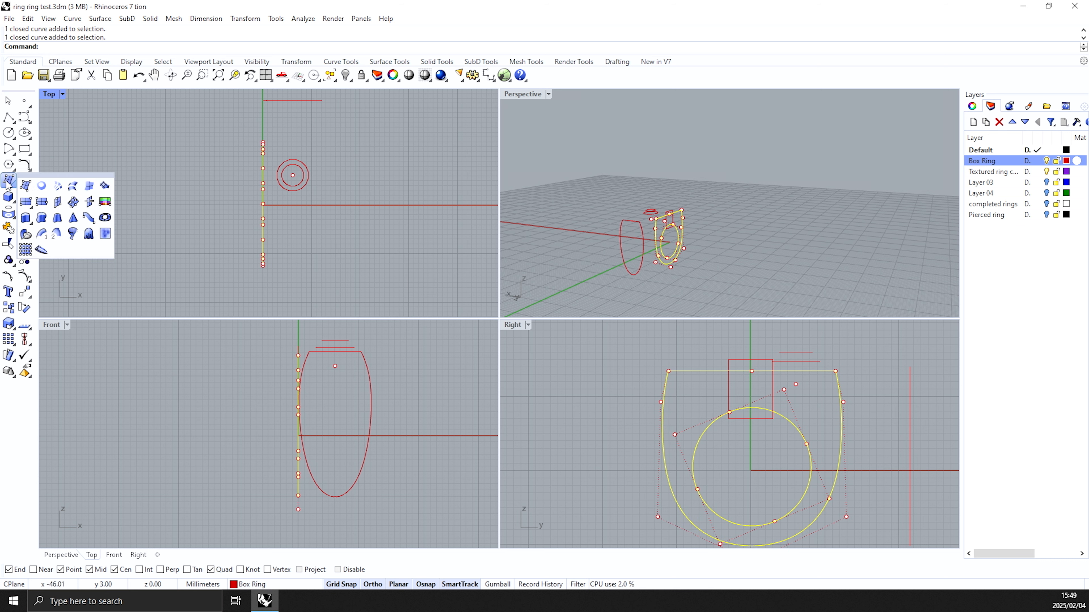
pyautogui.click(6, 199)
pyautogui.click(57, 235)
pyautogui.click(336, 234)
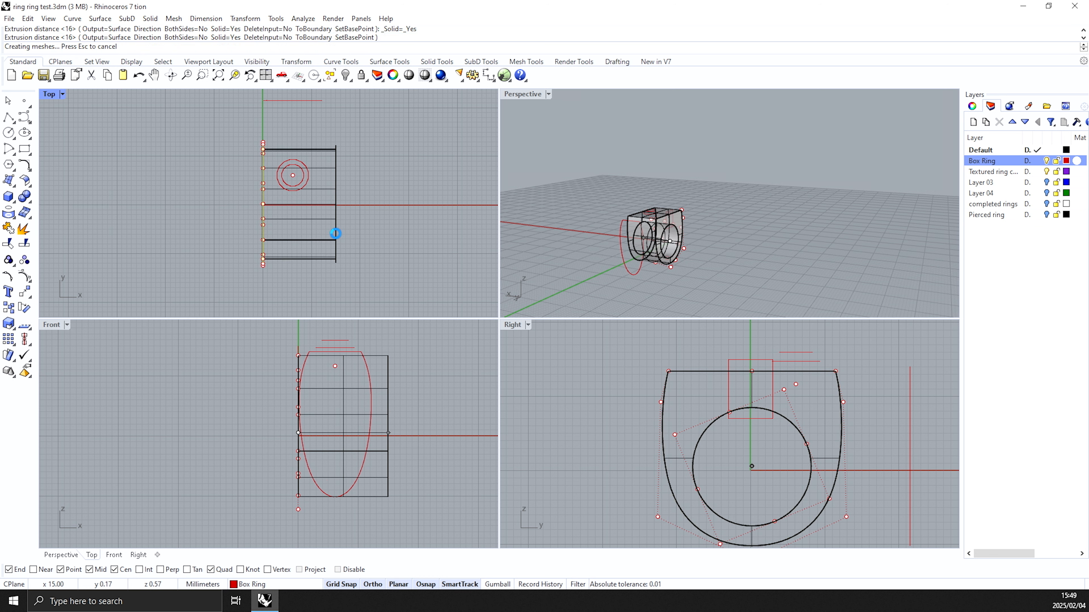
pyautogui.click(394, 205)
# Step: Examine in the Front view how the oval side profile fits against the extruded ring body, especially at its lower end
pyautogui.scroll(4, 368, 350)
pyautogui.scroll(-6, 362, 341)
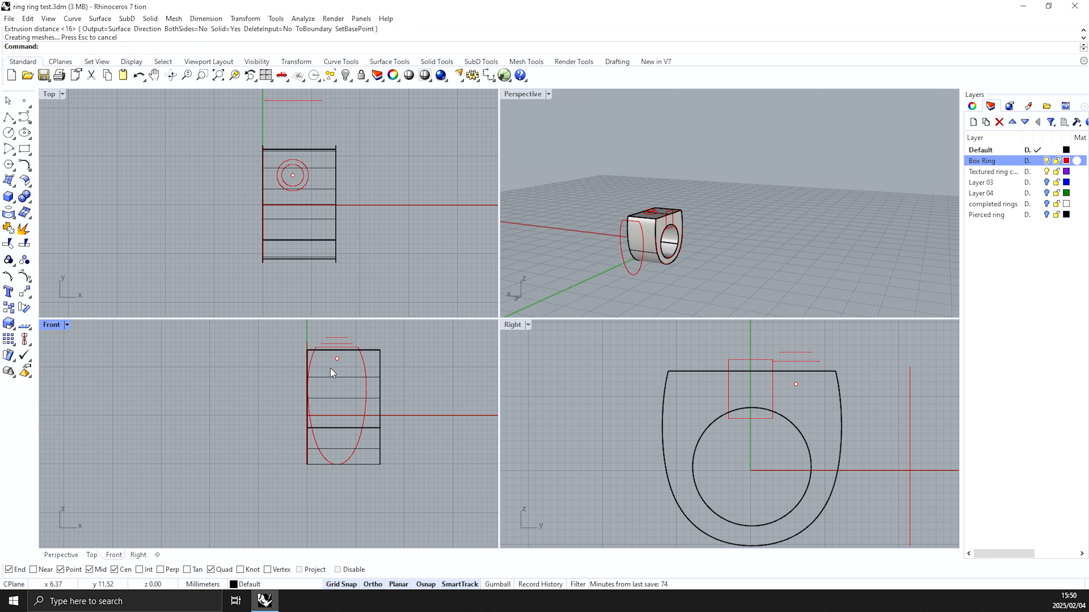
pyautogui.scroll(3, 316, 390)
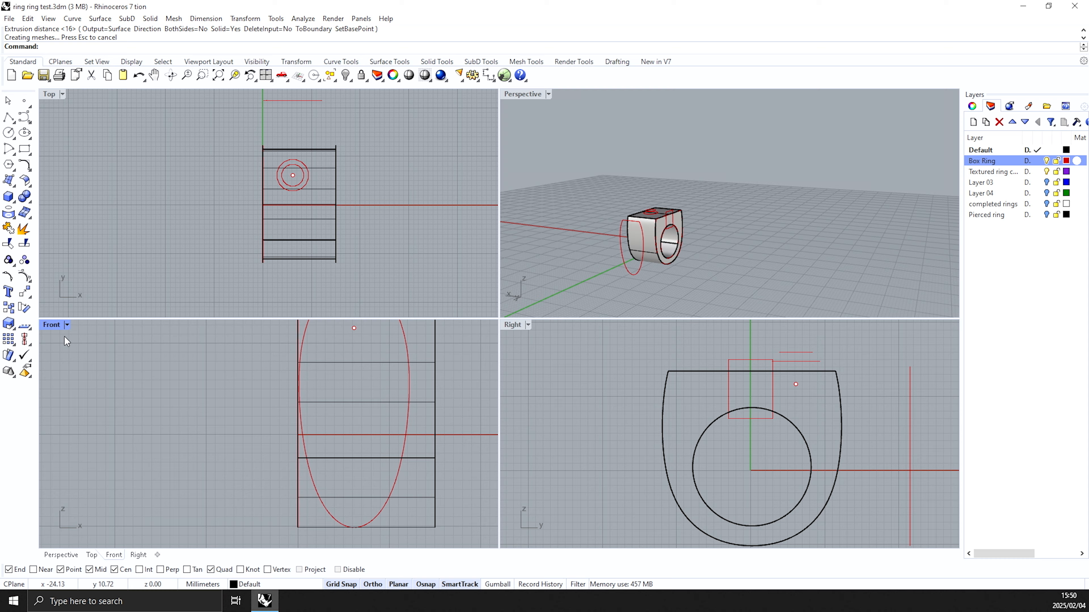
pyautogui.doubleClick(53, 326)
pyautogui.scroll(3, 372, 334)
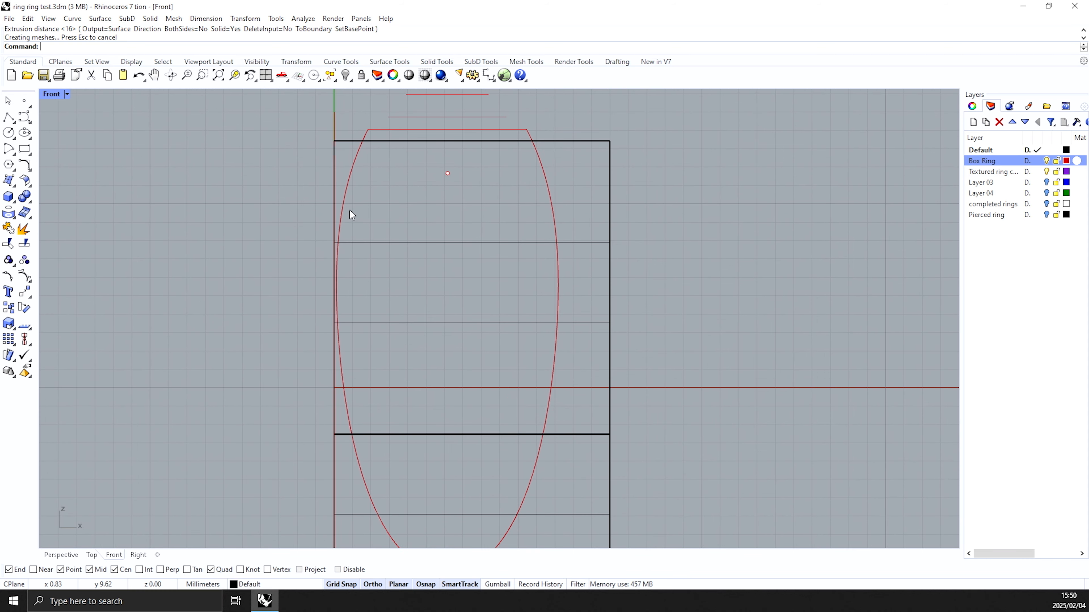
pyautogui.scroll(-2, 363, 336)
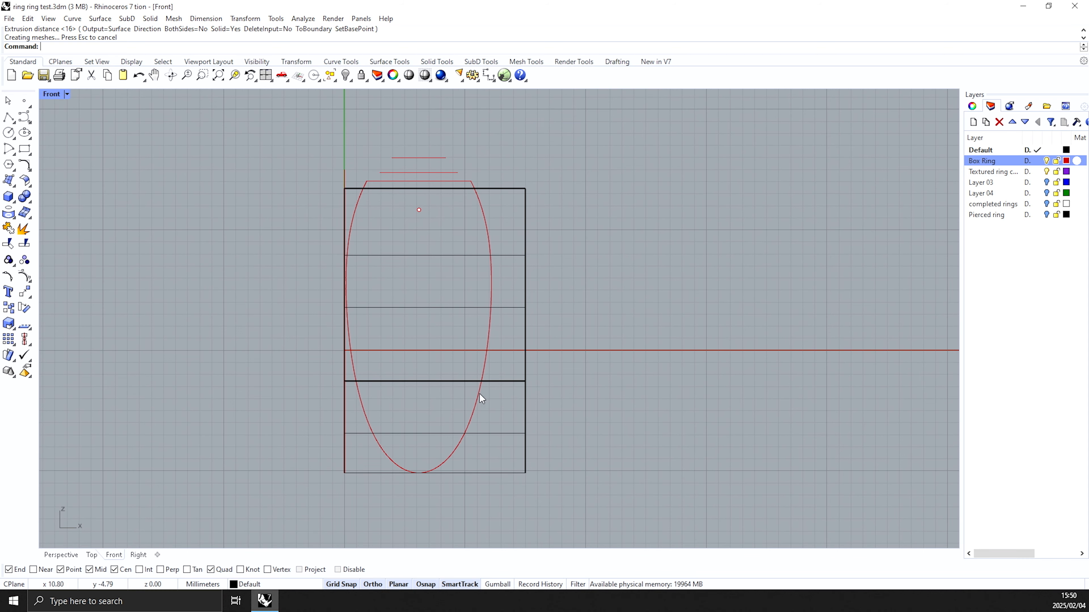
pyautogui.scroll(4, 418, 480)
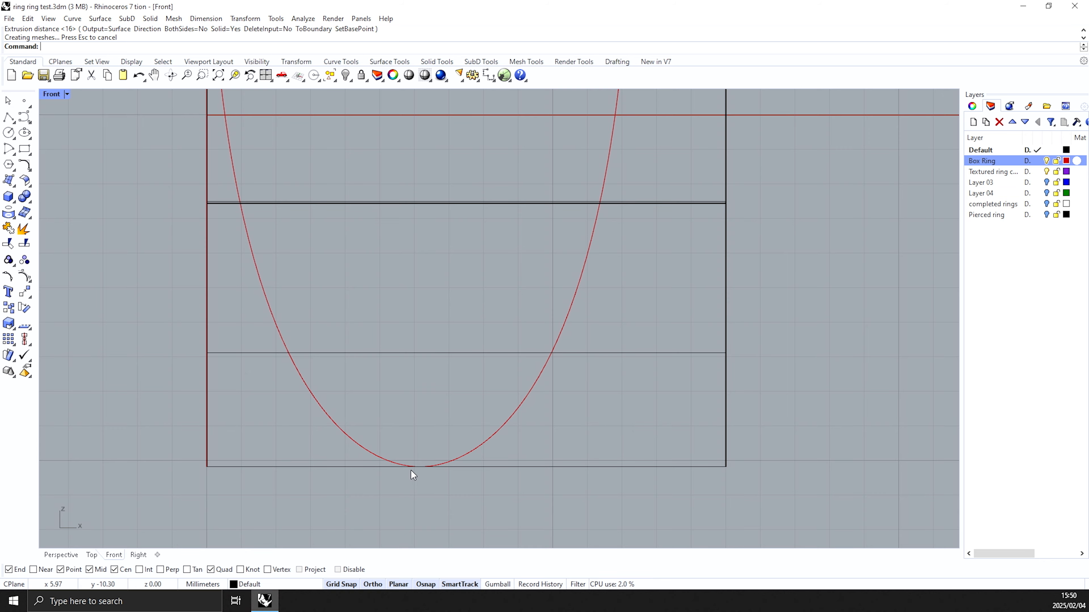
pyautogui.click(266, 79)
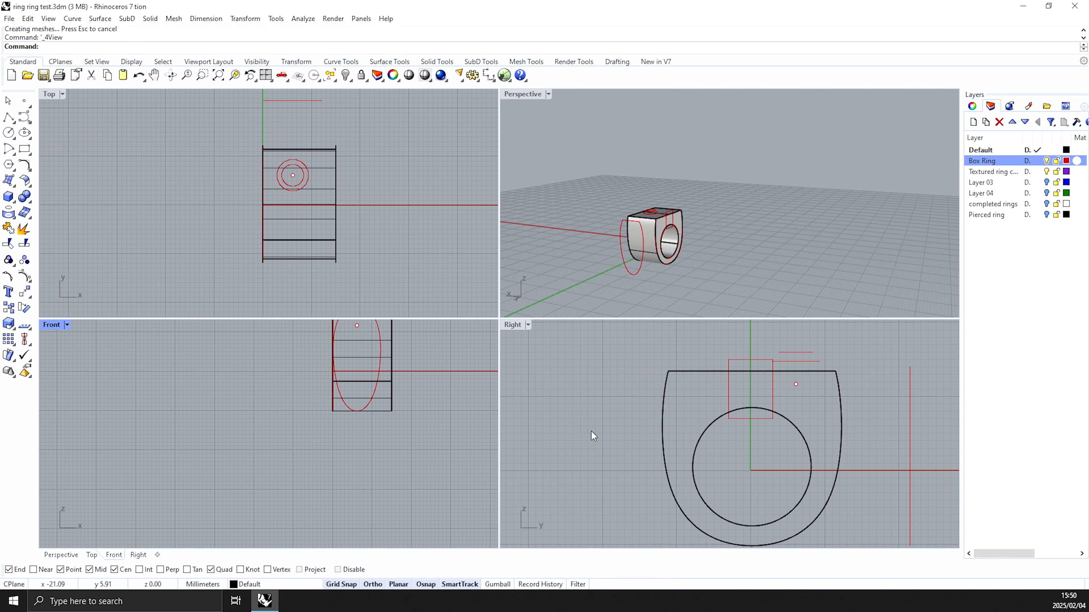
# Step: Extrude the oval side profile into a solid about 37.5 mm long, passing completely through the ring body
pyautogui.click(376, 374)
pyautogui.scroll(-2, 359, 414)
pyautogui.moveTo(357, 426); pyautogui.dragTo(356, 478, button='right')
pyautogui.scroll(4, 362, 406)
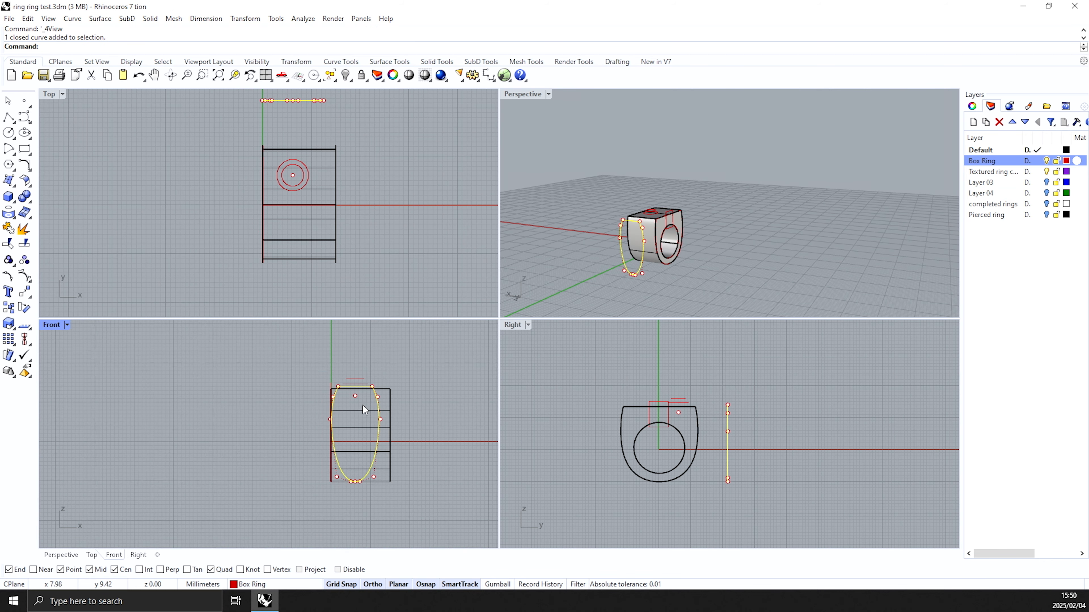
pyautogui.click(8, 198)
pyautogui.click(57, 238)
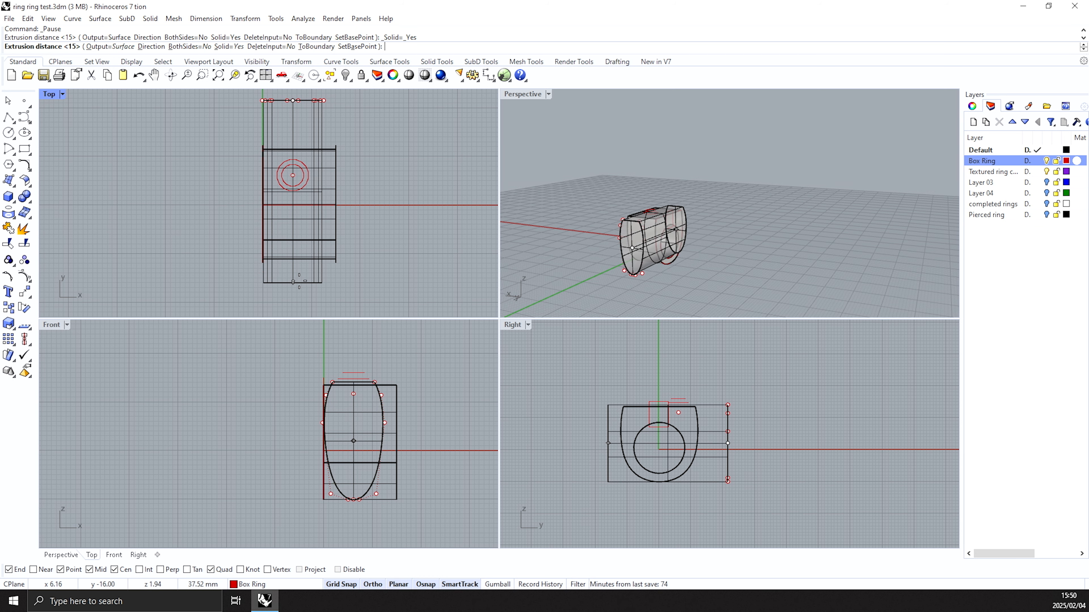
# Step: Boolean-intersect the oval side-profile solid with the extruded ring body to form the tapered ring
pyautogui.doubleClick(516, 93)
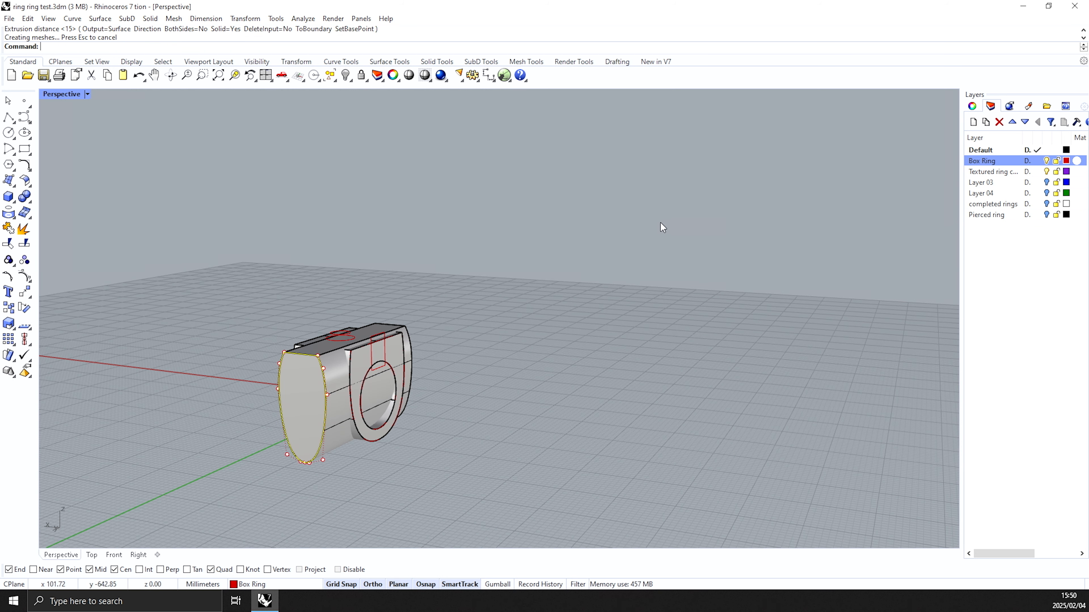
pyautogui.scroll(6, 453, 362)
pyautogui.moveTo(365, 380)
pyautogui.mouseDown(button='right')
pyautogui.moveTo(571, 372)
pyautogui.moveTo(385, 383)
pyautogui.mouseUp(button='right')
pyautogui.scroll(-5, 491, 341)
pyautogui.scroll(6, 490, 341)
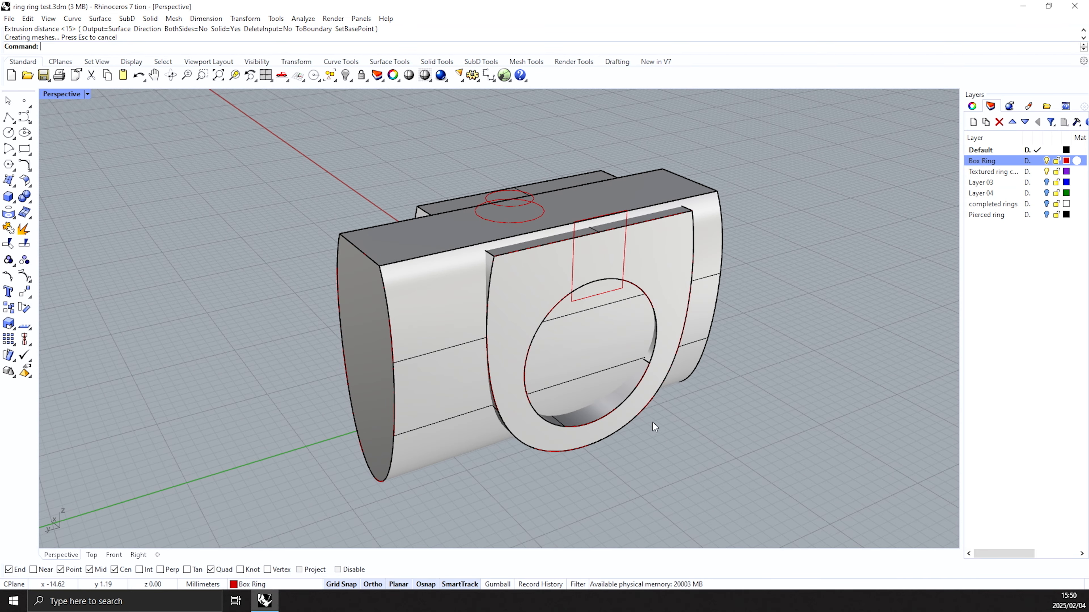
pyautogui.click(25, 197)
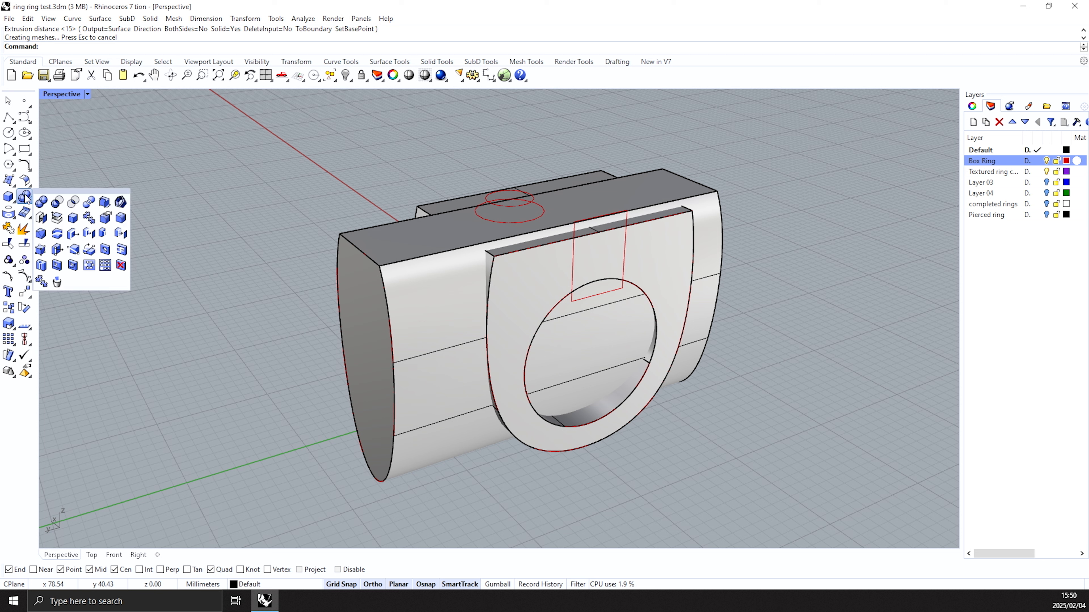
pyautogui.click(73, 203)
pyautogui.click(448, 270)
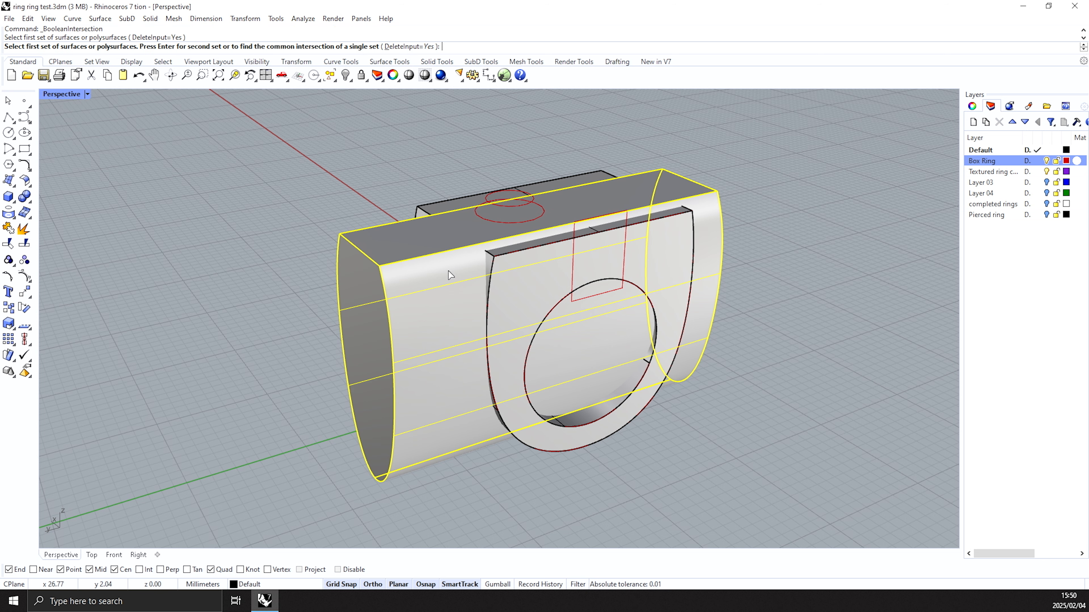
pyautogui.press('Return')
pyautogui.click(539, 285)
pyautogui.press('Return')
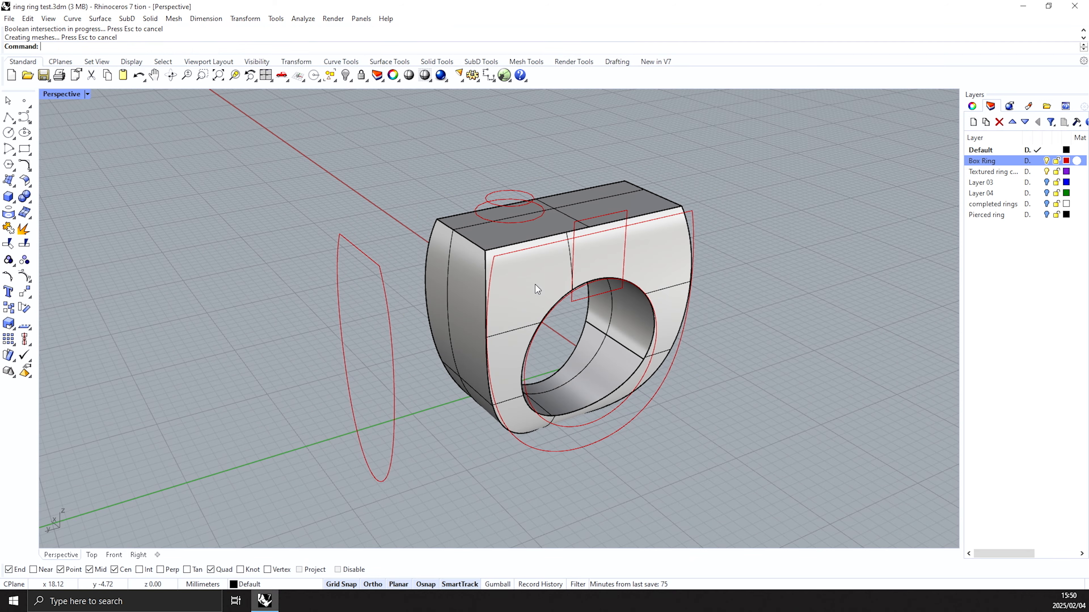
pyautogui.moveTo(458, 307)
pyautogui.mouseDown(button='right')
pyautogui.moveTo(710, 297)
pyautogui.moveTo(377, 301)
pyautogui.moveTo(253, 280)
pyautogui.moveTo(643, 294)
pyautogui.moveTo(636, 303)
pyautogui.moveTo(446, 302)
pyautogui.mouseUp(button='right')
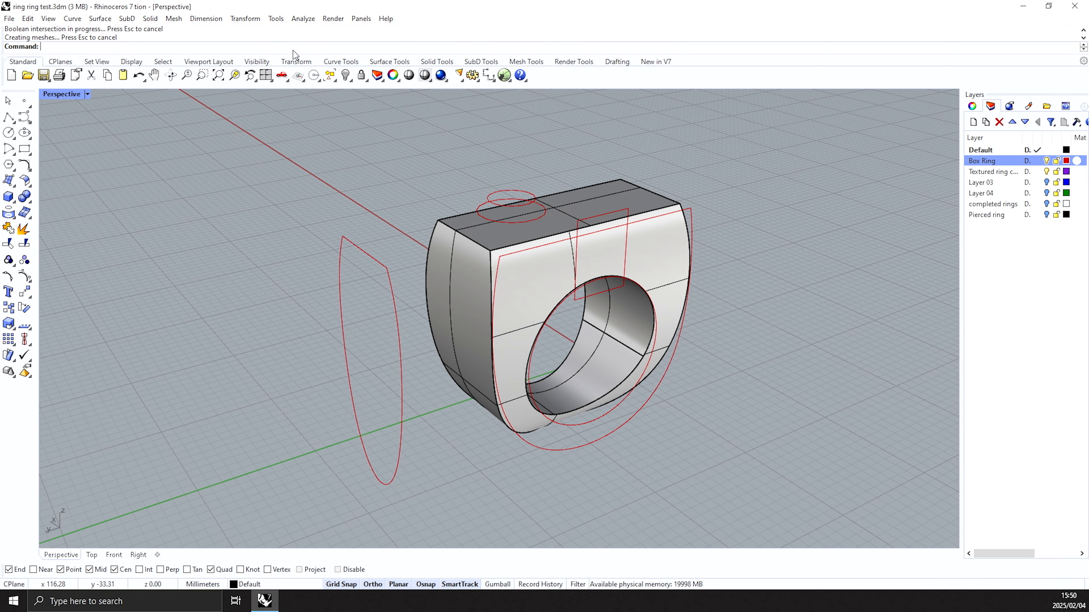
# Step: Extrude the small rectangle above the finger hole into a solid block and shift it to protrude from both sides of the ring
pyautogui.click(266, 76)
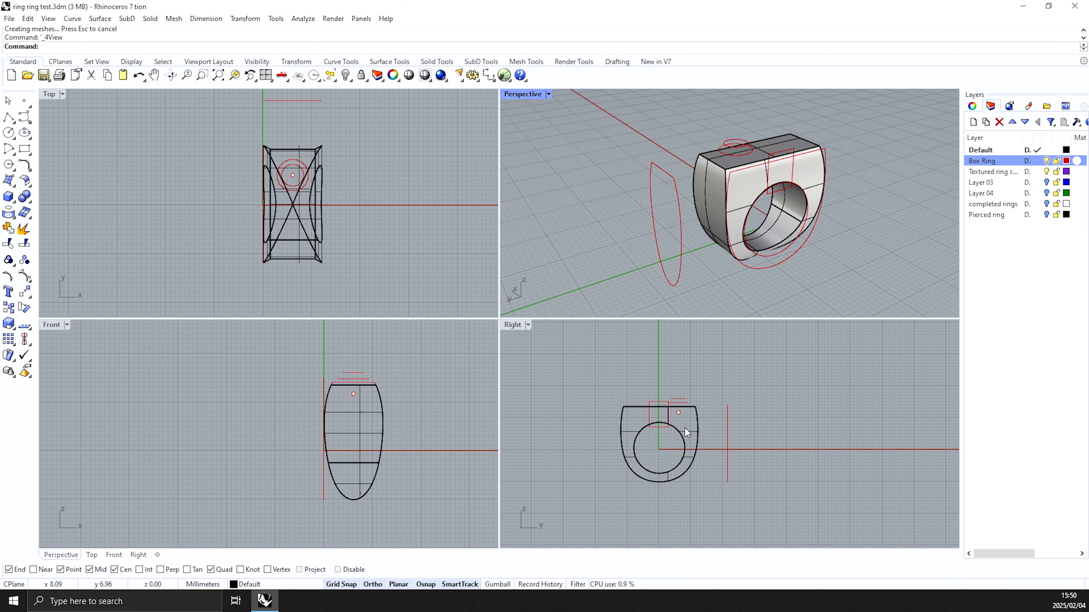
pyautogui.scroll(5, 685, 429)
pyautogui.click(665, 372)
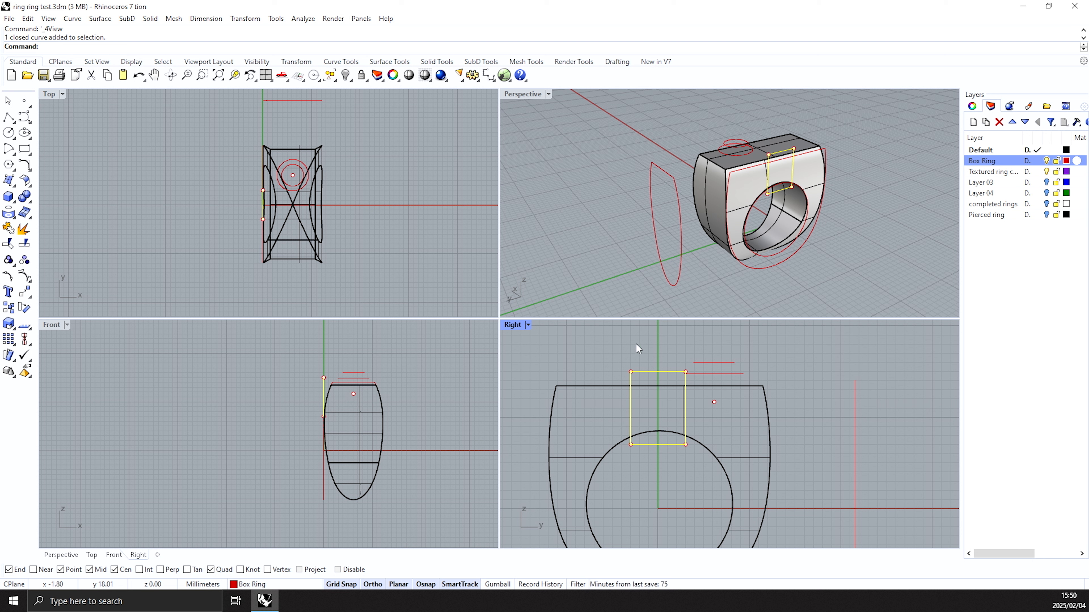
pyautogui.click(11, 200)
pyautogui.click(58, 223)
pyautogui.click(374, 204)
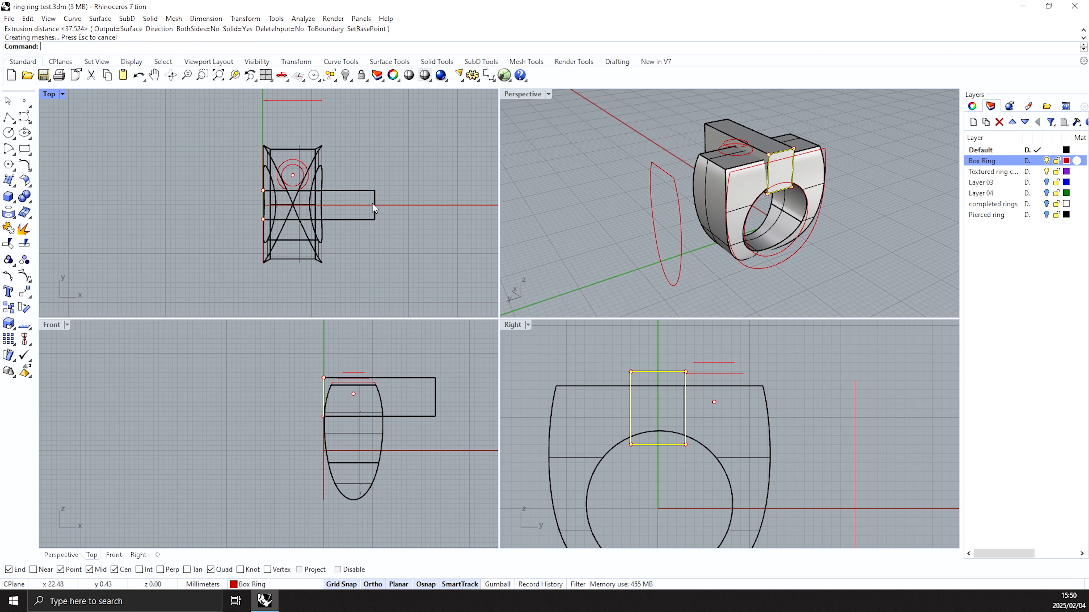
pyautogui.moveTo(374, 205); pyautogui.dragTo(359, 205)
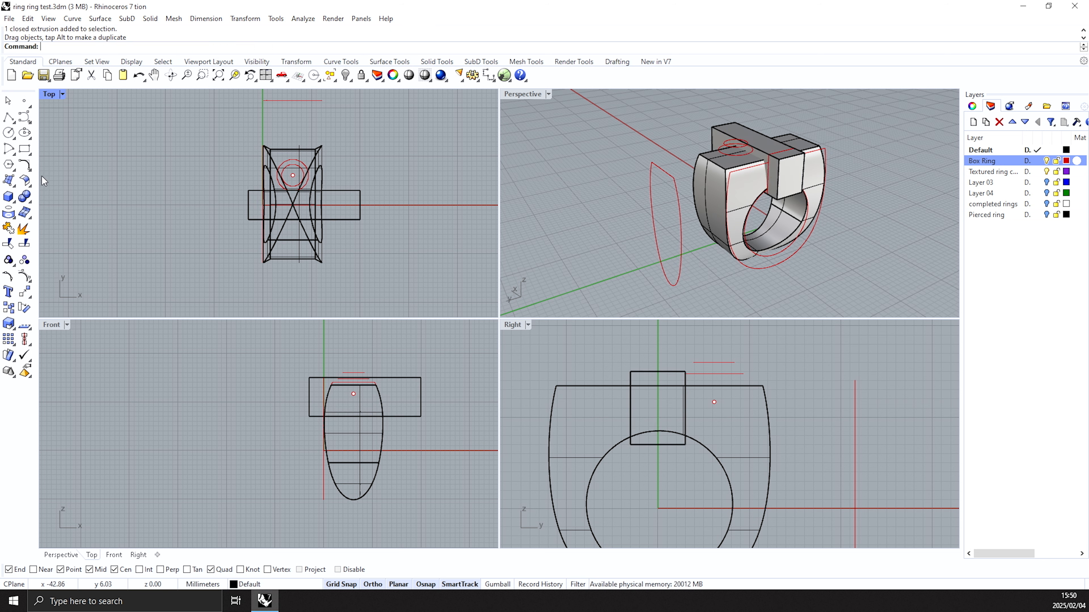
# Step: Boolean-subtract the rectangular block from the ring to cut a gap through its top
pyautogui.click(28, 199)
pyautogui.click(61, 203)
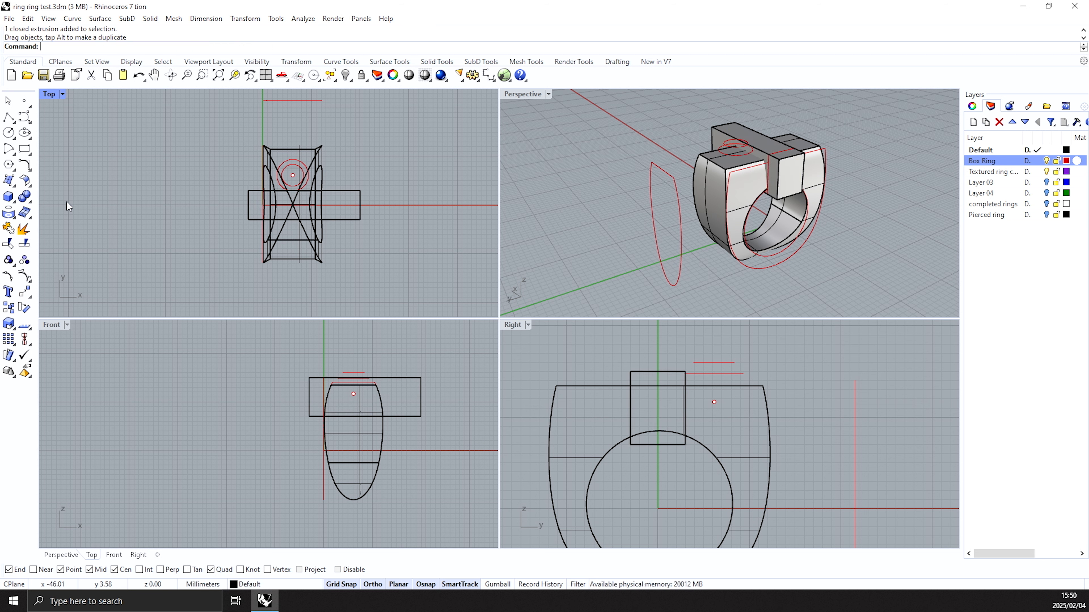
pyautogui.click(729, 208)
pyautogui.press('Return')
pyautogui.click(755, 132)
pyautogui.press('Return')
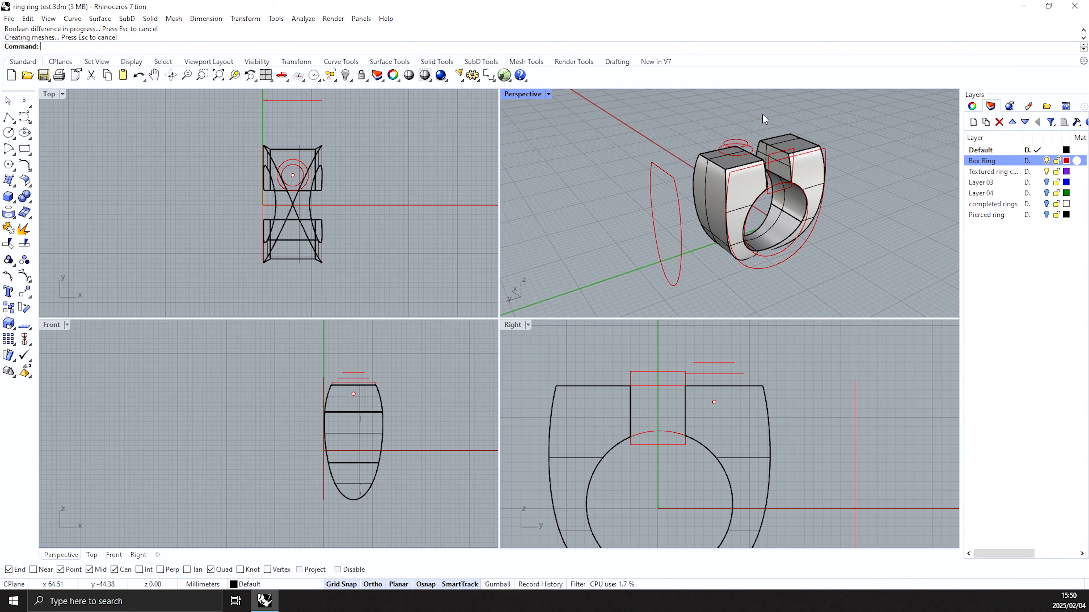
# Step: Hide all the construction curves, keeping only the ring solid displayed in the Perspective view
pyautogui.doubleClick(515, 94)
pyautogui.scroll(-2, 634, 291)
pyautogui.moveTo(630, 292); pyautogui.dragTo(574, 279, button='right')
pyautogui.scroll(-4, 577, 251)
pyautogui.moveTo(347, 171); pyautogui.dragTo(746, 444)
pyautogui.keyDown('ctrl'); pyautogui.click(627, 274); pyautogui.keyUp('ctrl')
pyautogui.hotkey('ctrl', 'h')
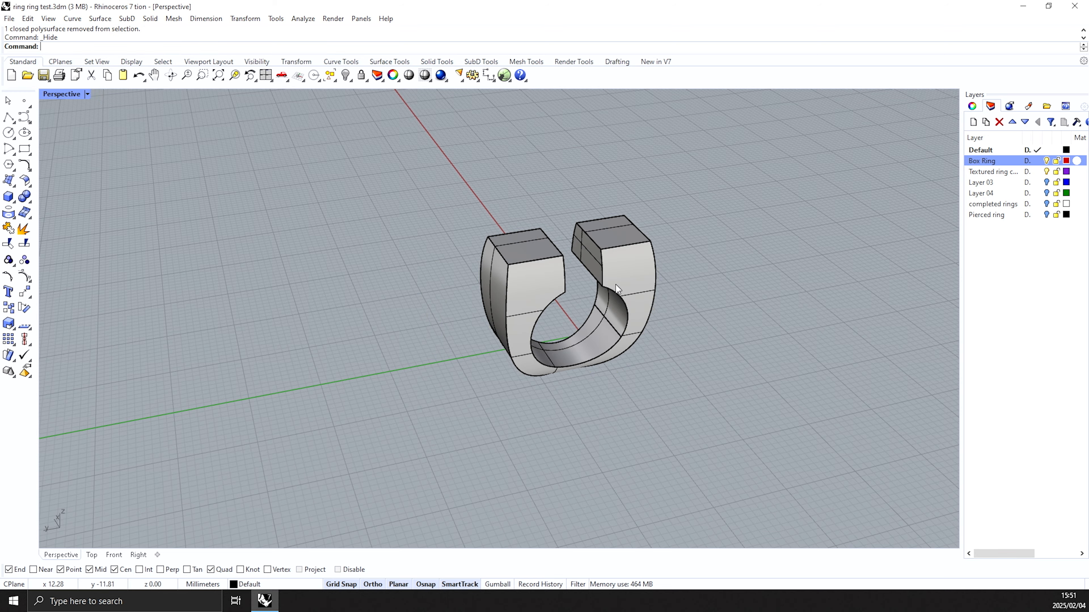
# Step: Set the Fillet Edge radius to 1.5 mm for the ring's edges
pyautogui.scroll(2, 616, 284)
pyautogui.moveTo(616, 285); pyautogui.dragTo(595, 277, button='right')
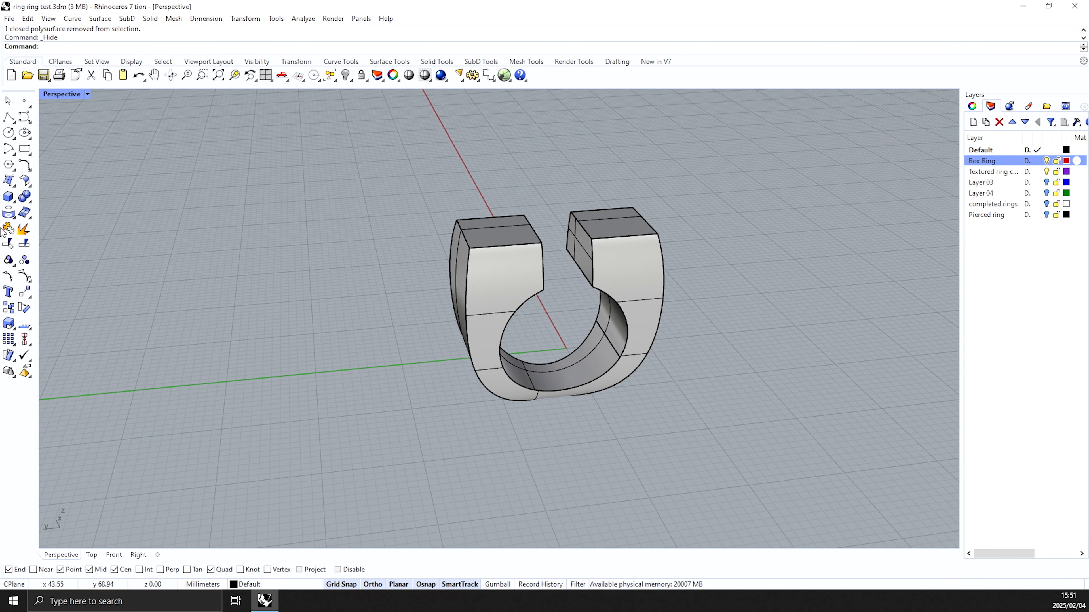
pyautogui.click(22, 199)
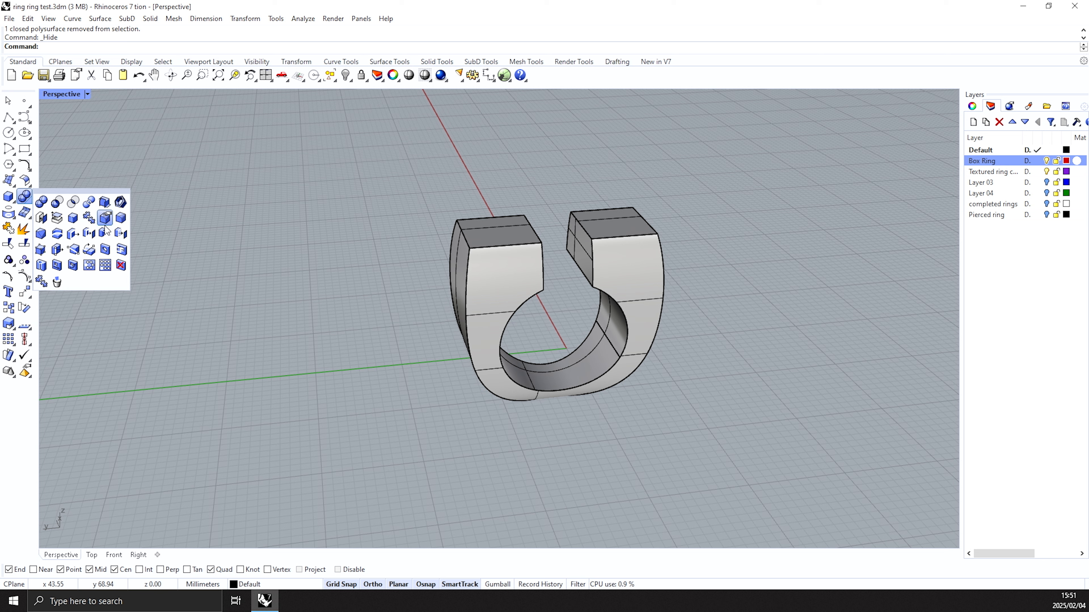
pyautogui.click(118, 218)
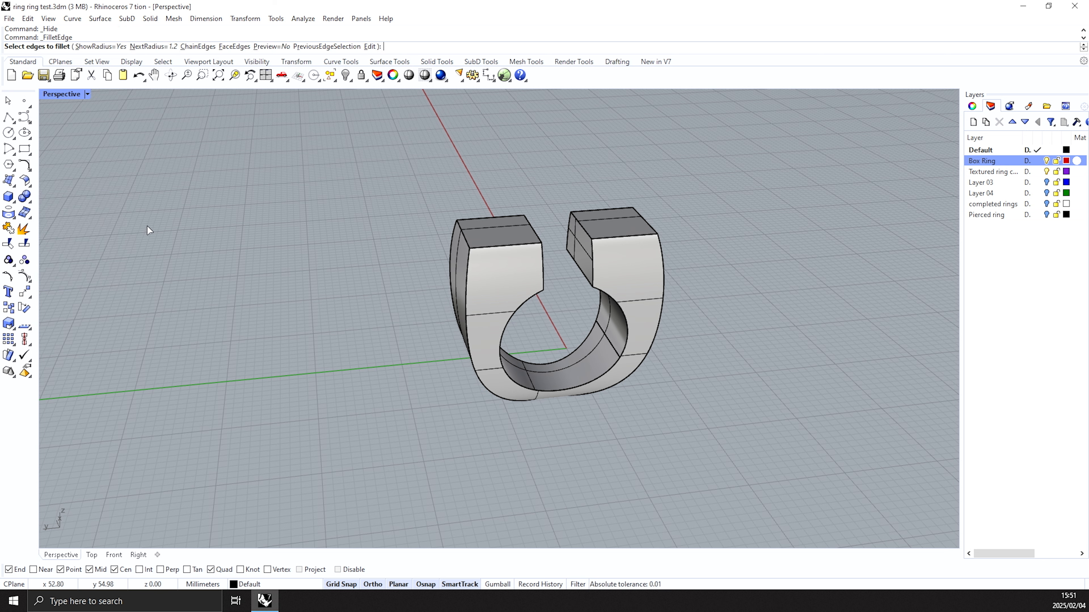
pyautogui.click(156, 46)
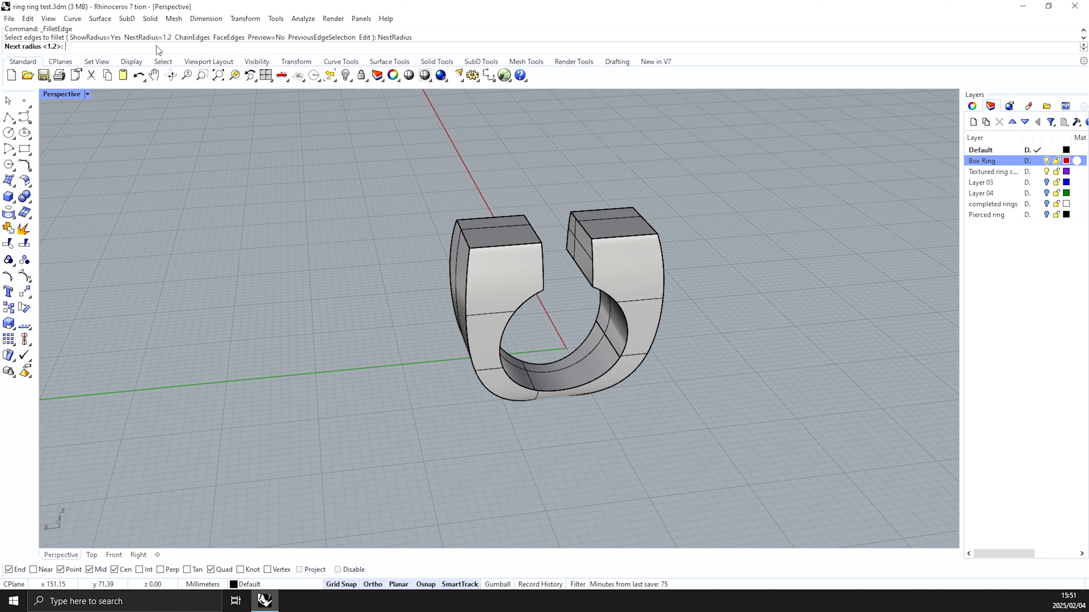
pyautogui.write('1.5')
pyautogui.press('Return')
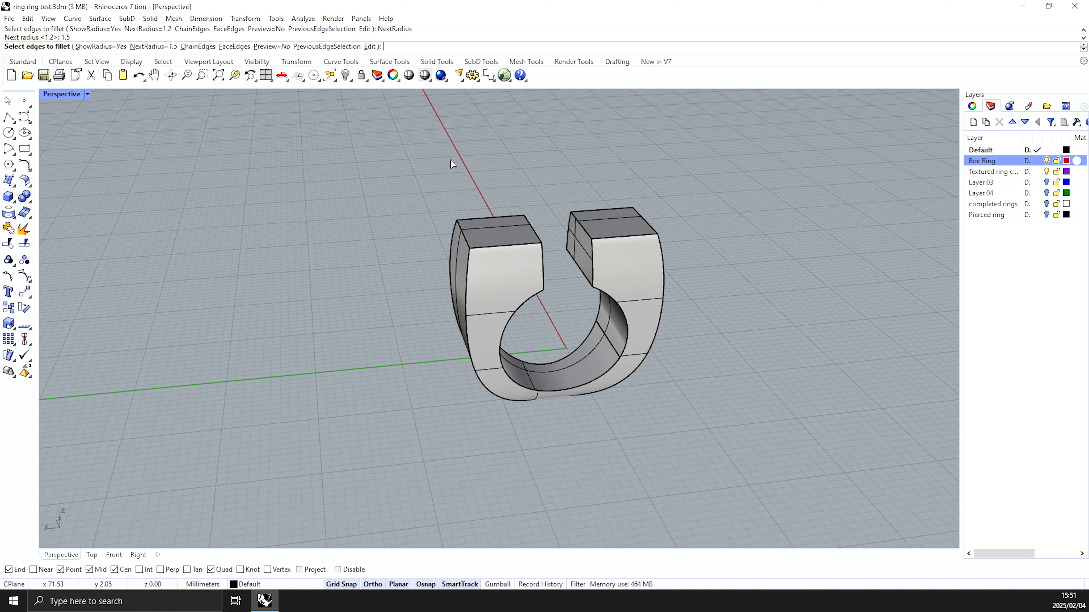
pyautogui.moveTo(606, 276); pyautogui.dragTo(566, 266, button='right')
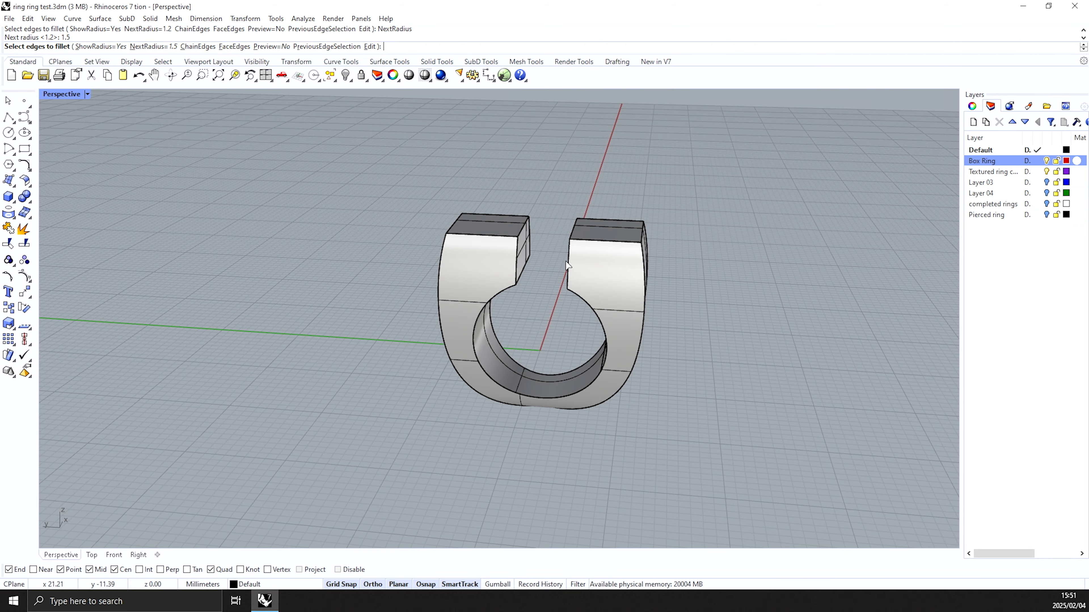
pyautogui.moveTo(377, 157); pyautogui.dragTo(673, 414)
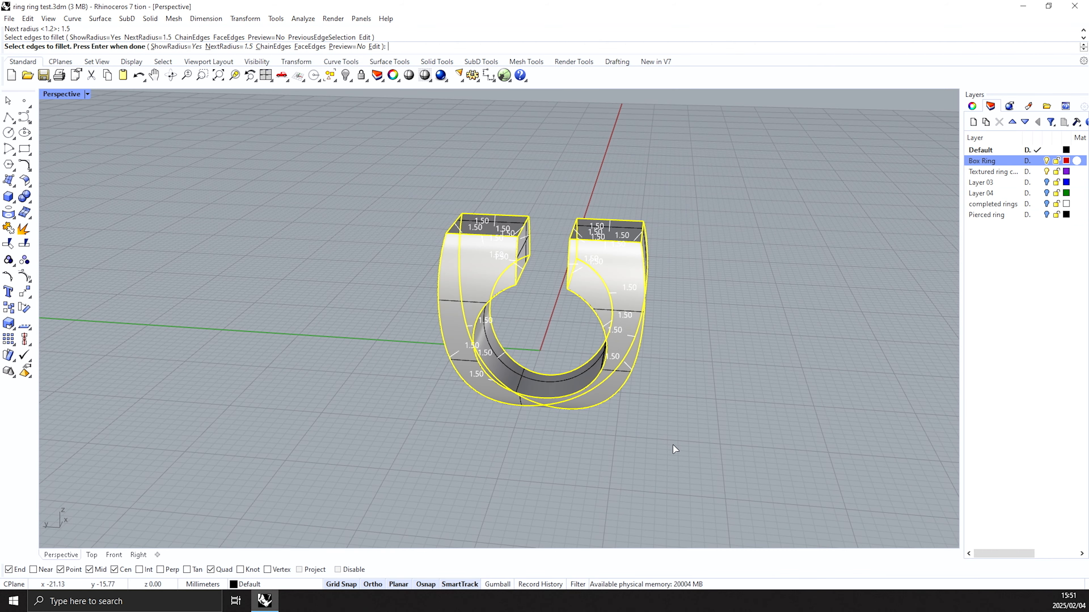
pyautogui.moveTo(673, 445); pyautogui.dragTo(675, 399, button='right')
pyautogui.press('Return')
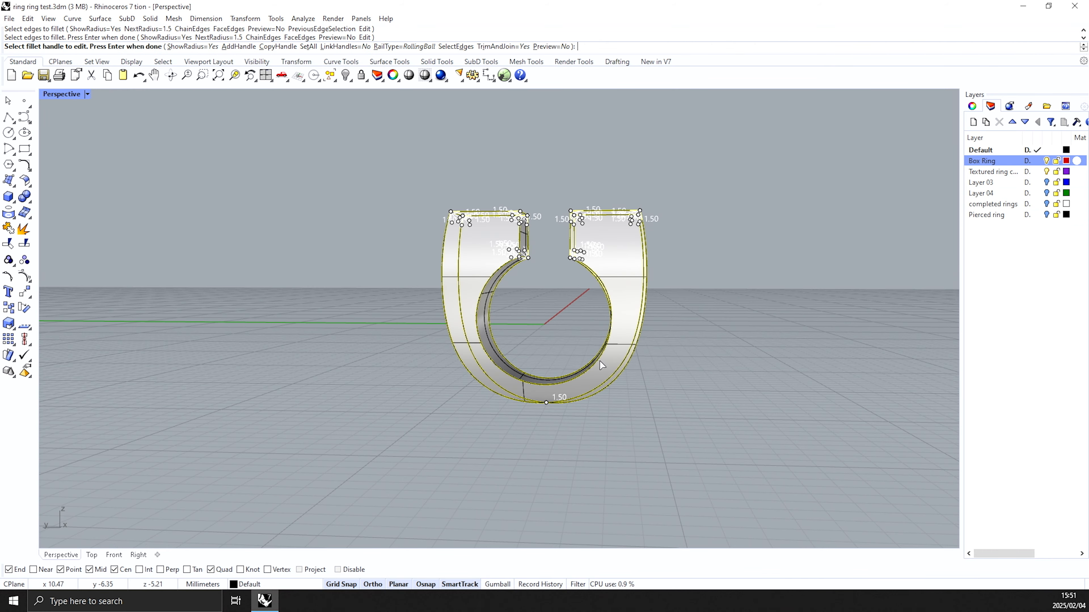
pyautogui.press('Escape')
# Step: Select all the ring's edges for the 1.5 mm fillet, leaving out the edges around the finger hole
pyautogui.press('Return')
pyautogui.moveTo(397, 171); pyautogui.dragTo(685, 403)
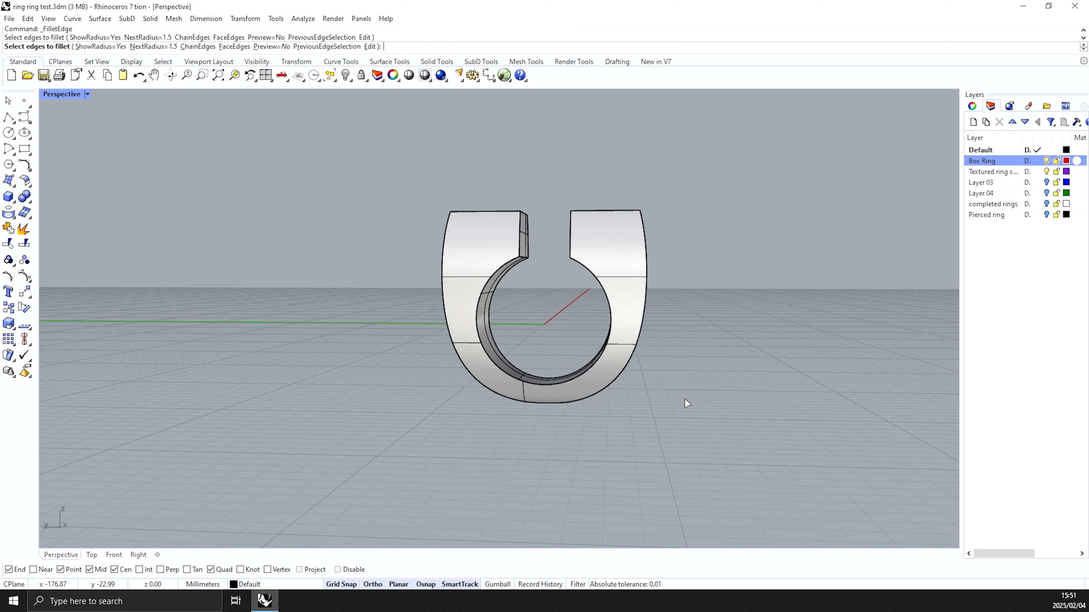
pyautogui.keyDown('ctrl'); pyautogui.click(600, 368); pyautogui.keyUp('ctrl')
pyautogui.scroll(4, 611, 331)
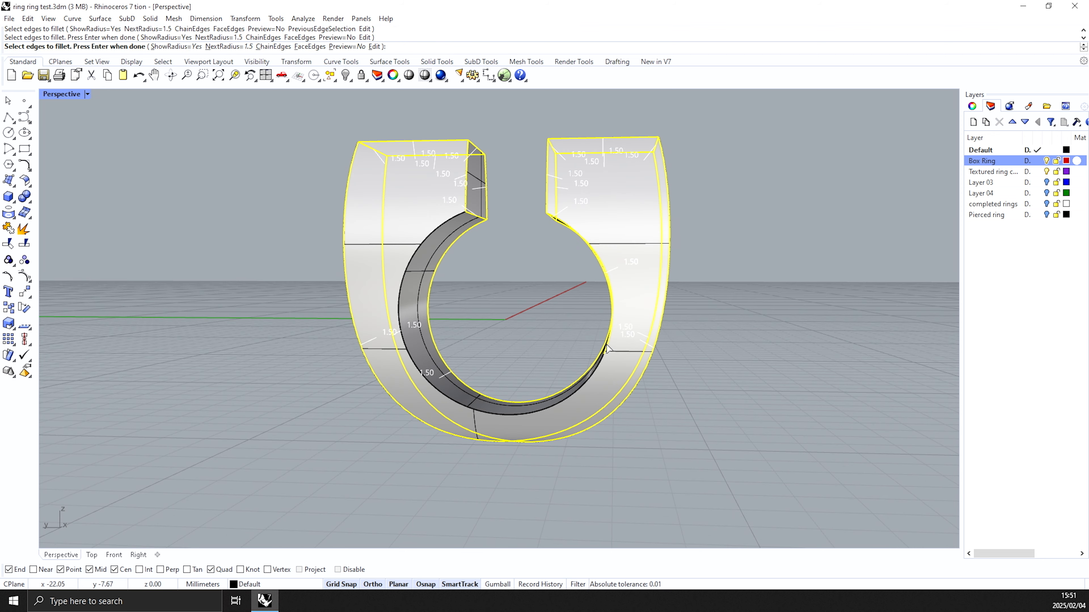
pyautogui.keyDown('ctrl'); pyautogui.click(606, 339); pyautogui.keyUp('ctrl')
pyautogui.moveTo(483, 270); pyautogui.dragTo(567, 272, button='right')
pyautogui.keyDown('ctrl'); pyautogui.click(576, 260); pyautogui.keyUp('ctrl')
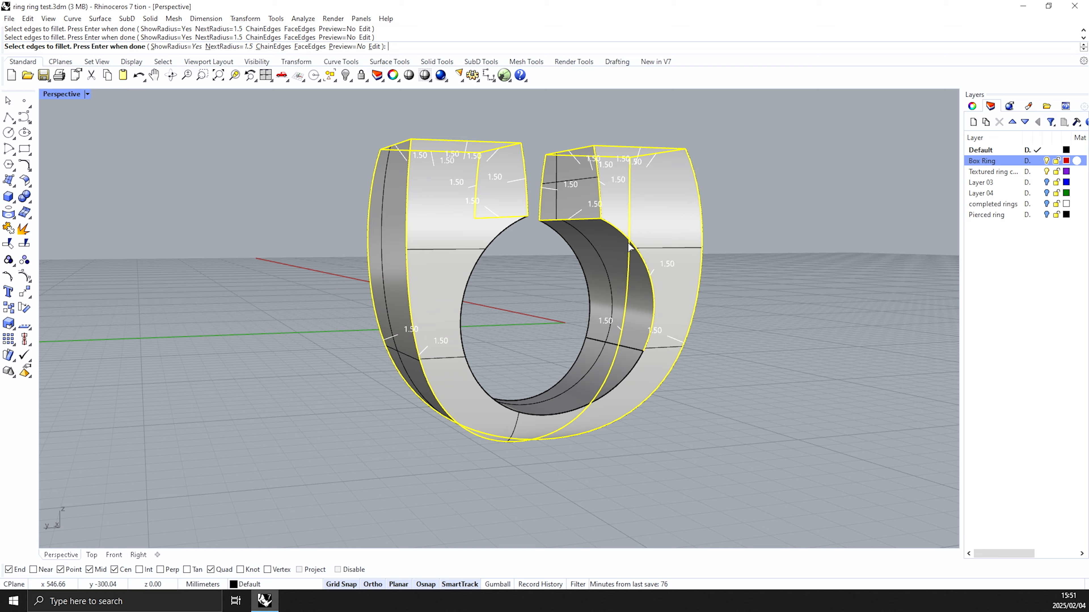
pyautogui.keyDown('ctrl'); pyautogui.click(630, 247); pyautogui.keyUp('ctrl')
pyautogui.keyDown('ctrl'); pyautogui.click(648, 270); pyautogui.keyUp('ctrl')
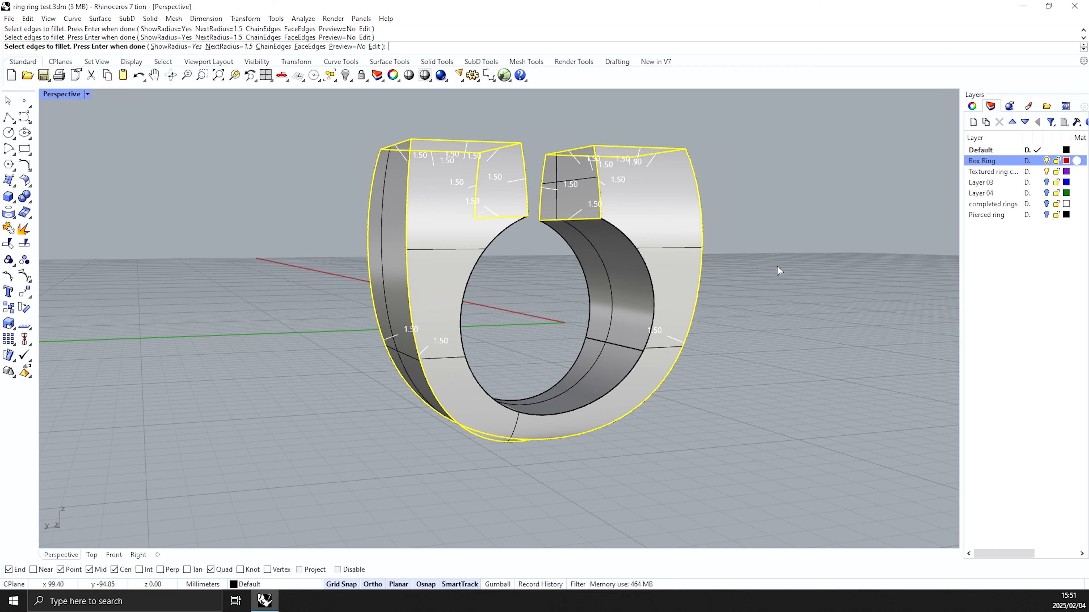
# Step: Add the finger hole edges on both faces of the ring to the fillet selection
pyautogui.moveTo(777, 267); pyautogui.dragTo(436, 336, button='right')
pyautogui.click(421, 351)
pyautogui.moveTo(697, 333); pyautogui.dragTo(563, 295, button='right')
pyautogui.click(567, 282)
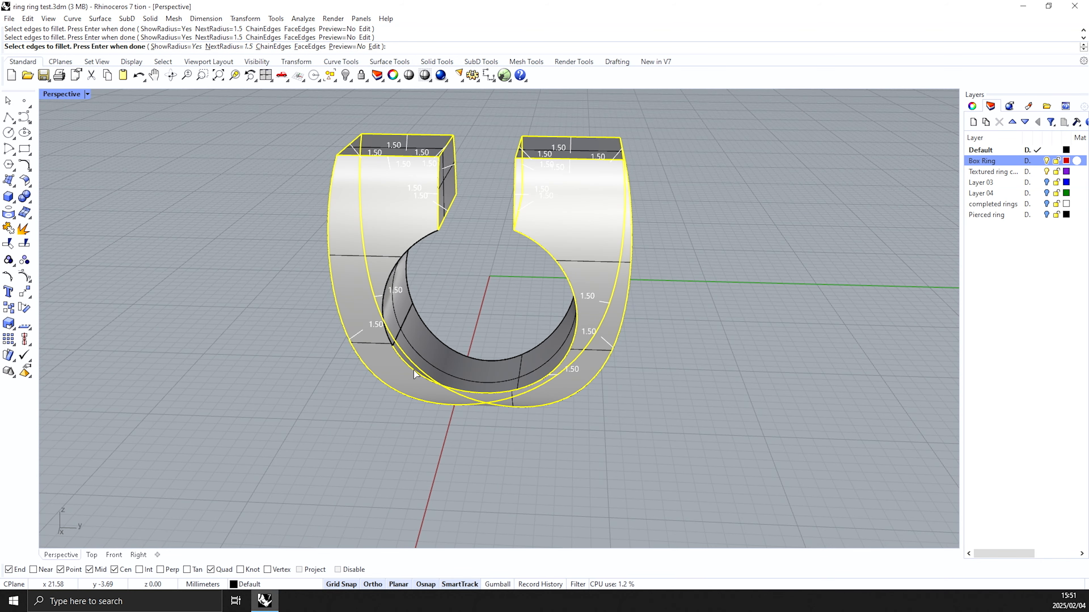
pyautogui.click(389, 285)
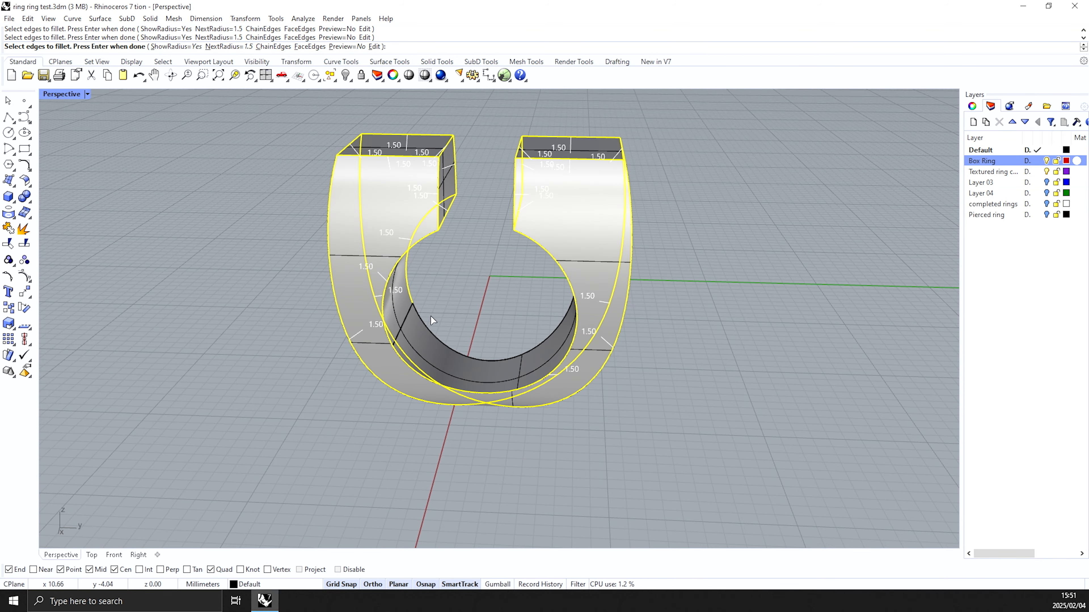
pyautogui.moveTo(685, 330); pyautogui.dragTo(326, 313, button='right')
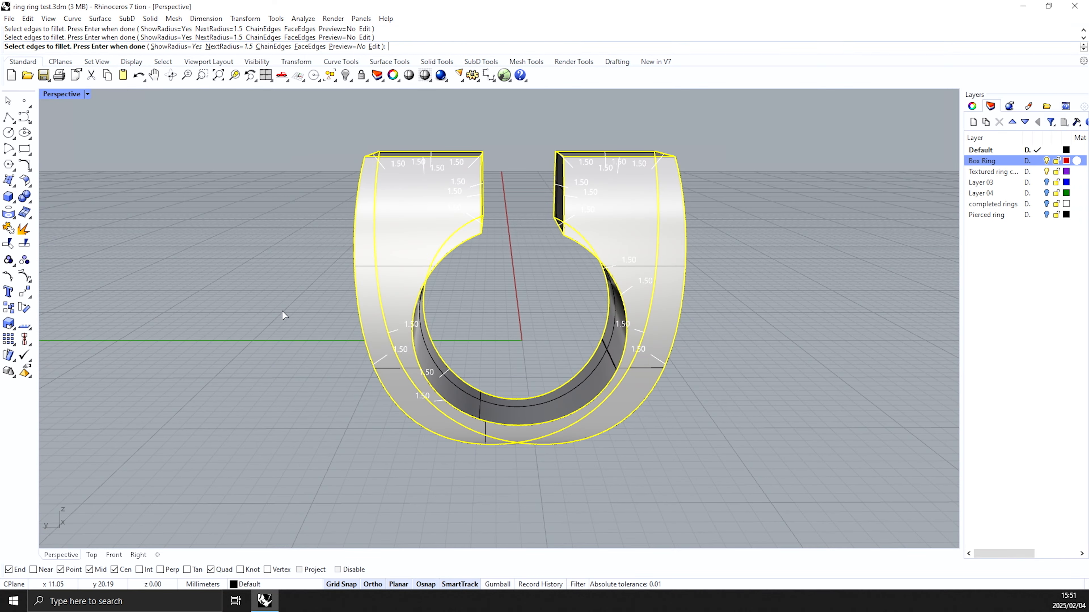
# Step: Try the 1.5 mm fillet on all the selected ring edges, and undo it
pyautogui.press('Return')
pyautogui.moveTo(494, 248)
pyautogui.mouseDown(button='right')
pyautogui.moveTo(497, 233)
pyautogui.moveTo(469, 263)
pyautogui.moveTo(473, 283)
pyautogui.moveTo(448, 266)
pyautogui.moveTo(443, 227)
pyautogui.moveTo(487, 256)
pyautogui.moveTo(492, 288)
pyautogui.moveTo(498, 257)
pyautogui.mouseUp(button='right')
pyautogui.scroll(6, 444, 286)
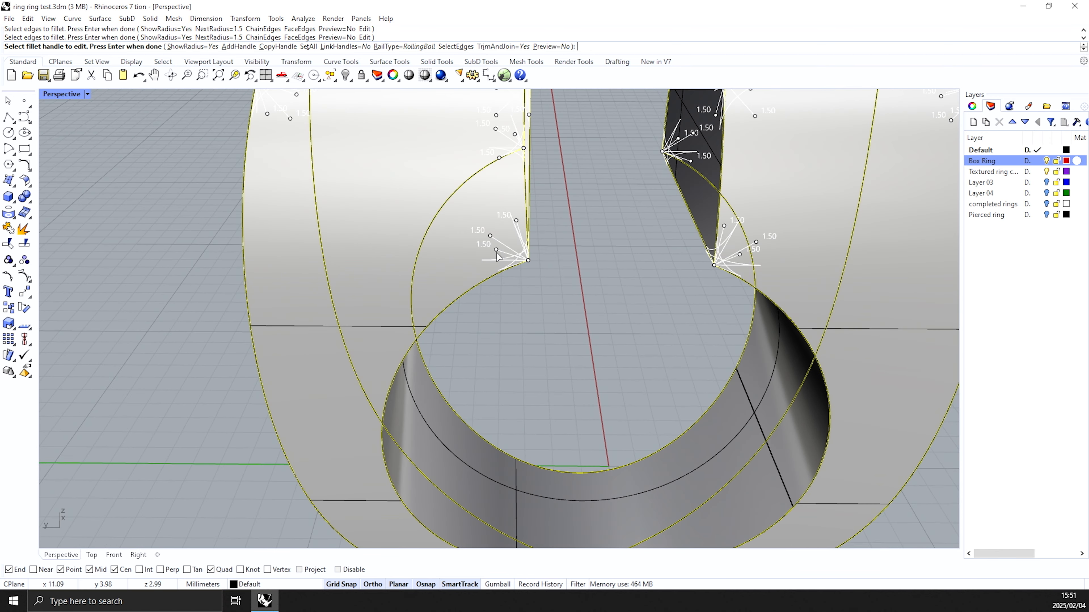
pyautogui.scroll(-8, 497, 257)
pyautogui.press('Return')
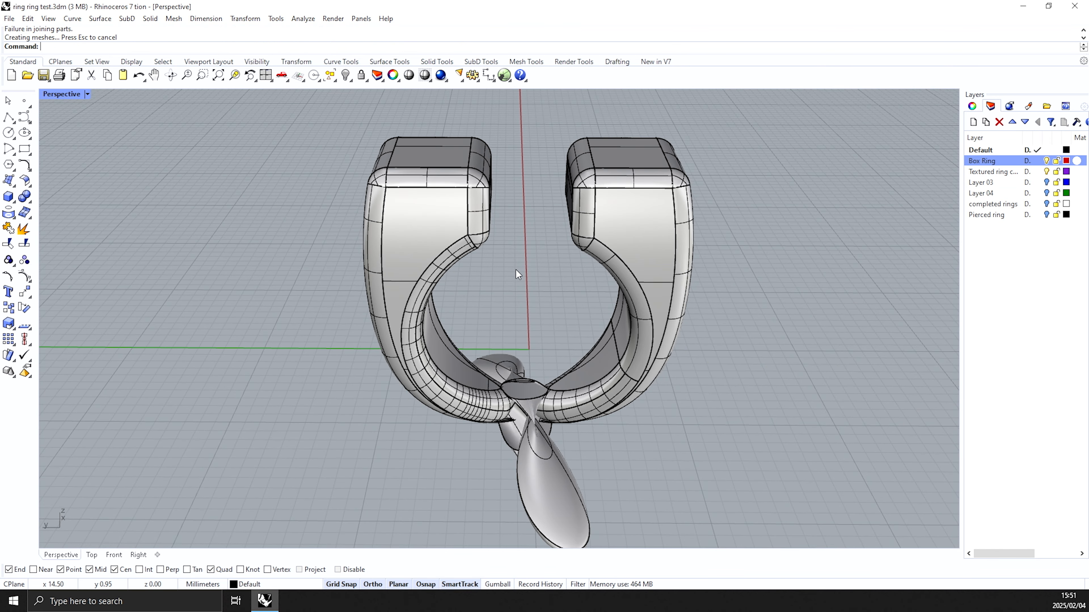
pyautogui.hotkey('ctrl', 'z')
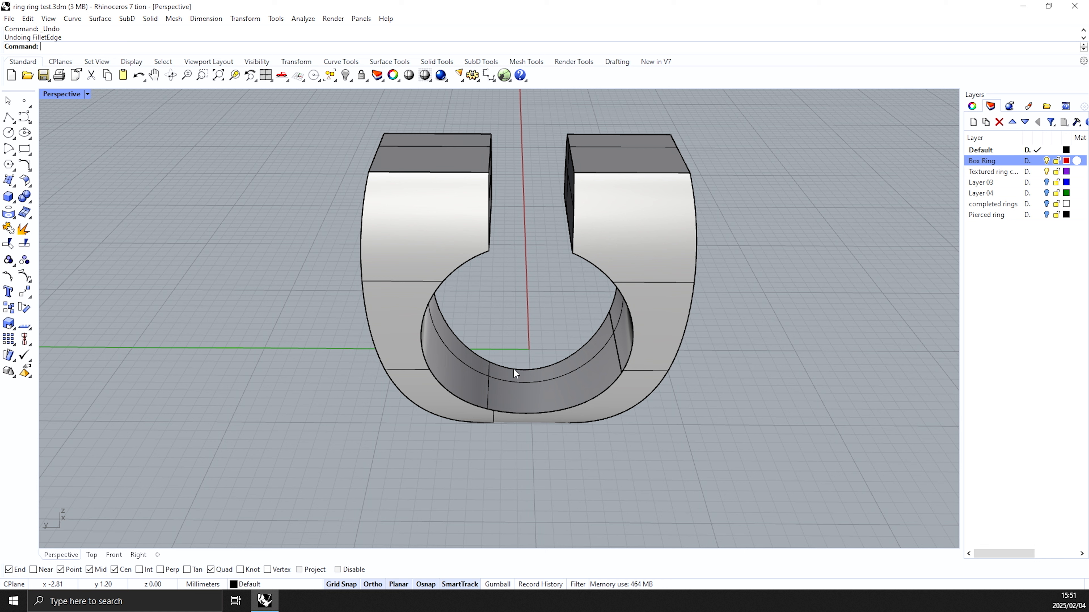
# Step: Fillet all the edges of the ring with a 1.2 mm radius
pyautogui.press('Return')
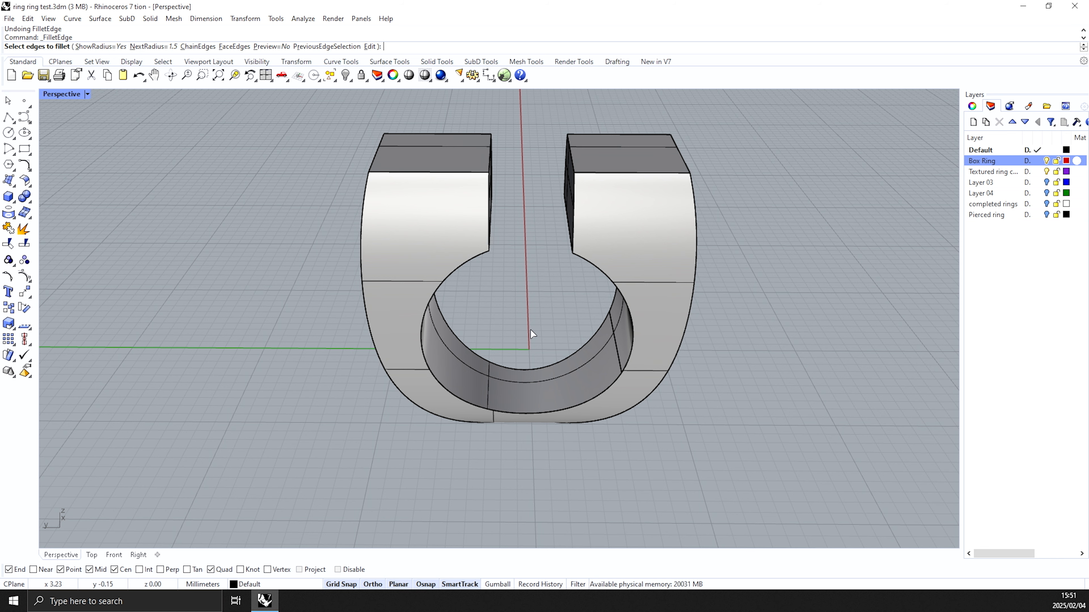
pyautogui.click(153, 46)
pyautogui.write('1.2')
pyautogui.press('Return')
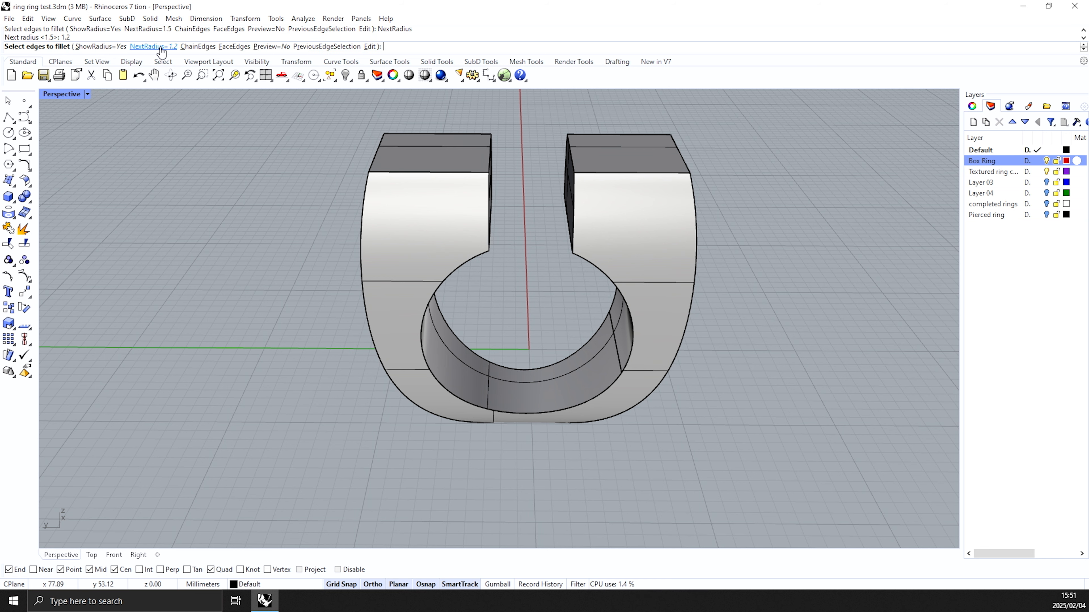
pyautogui.scroll(-3, 326, 203)
pyautogui.moveTo(326, 203); pyautogui.dragTo(589, 413)
pyautogui.press('Return')
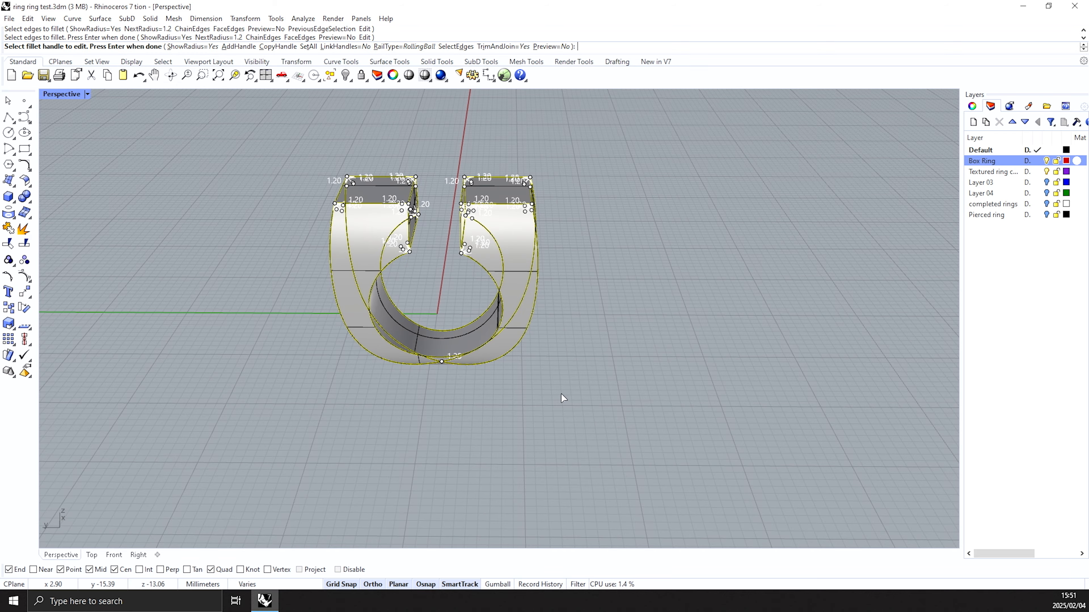
pyautogui.press('Return')
pyautogui.moveTo(426, 246); pyautogui.dragTo(632, 203, button='right')
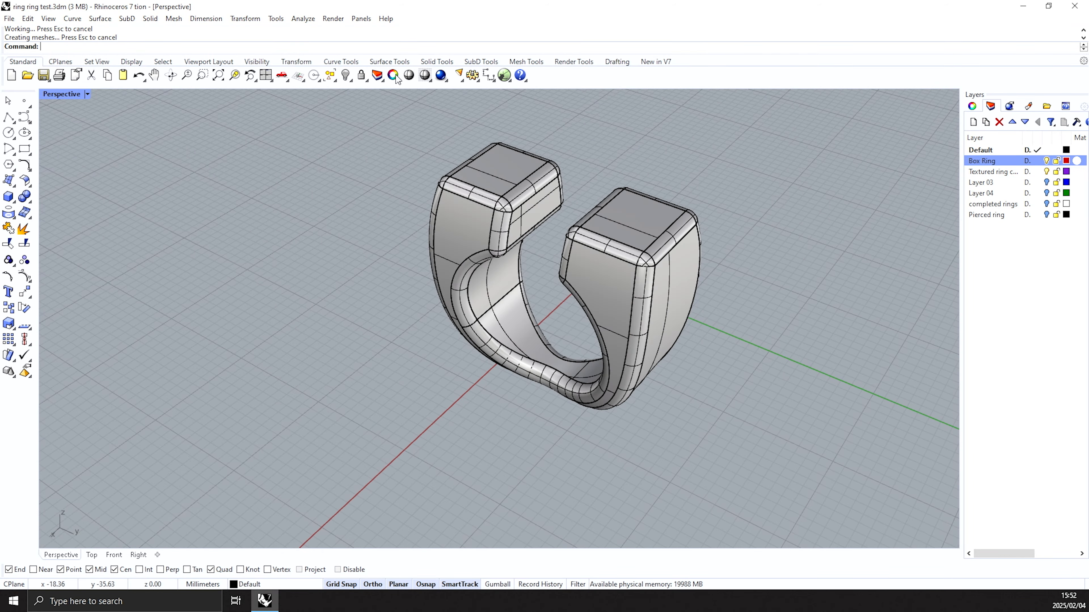
# Step: Draw an eight-sided circumscribed polygon beside the ring in the Top view, 3 mm from its centre to an edge midpoint
pyautogui.click(269, 71)
pyautogui.scroll(-4, 254, 239)
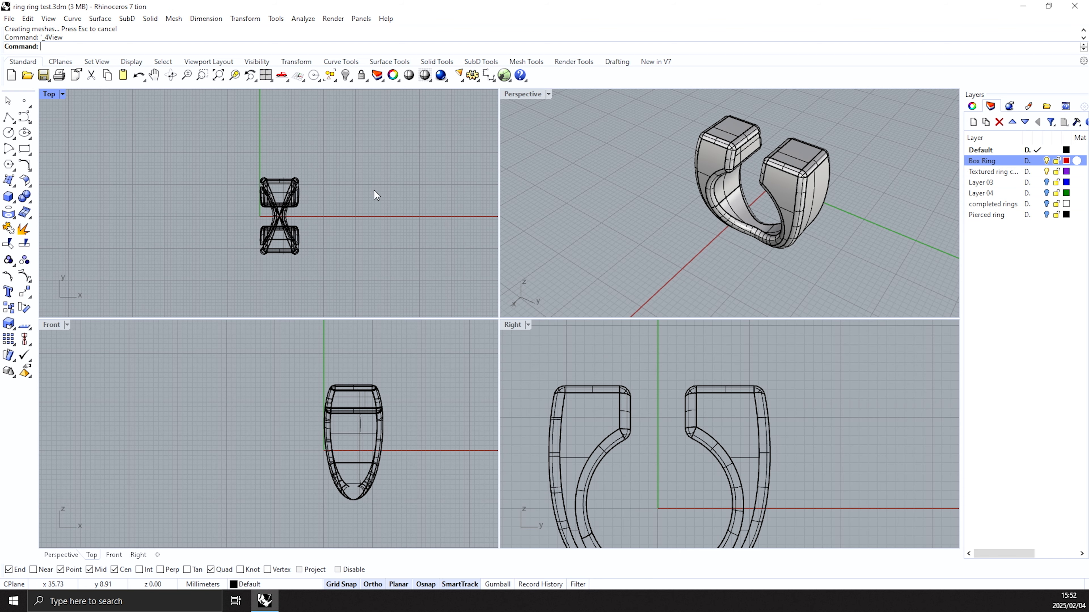
pyautogui.scroll(4, 374, 190)
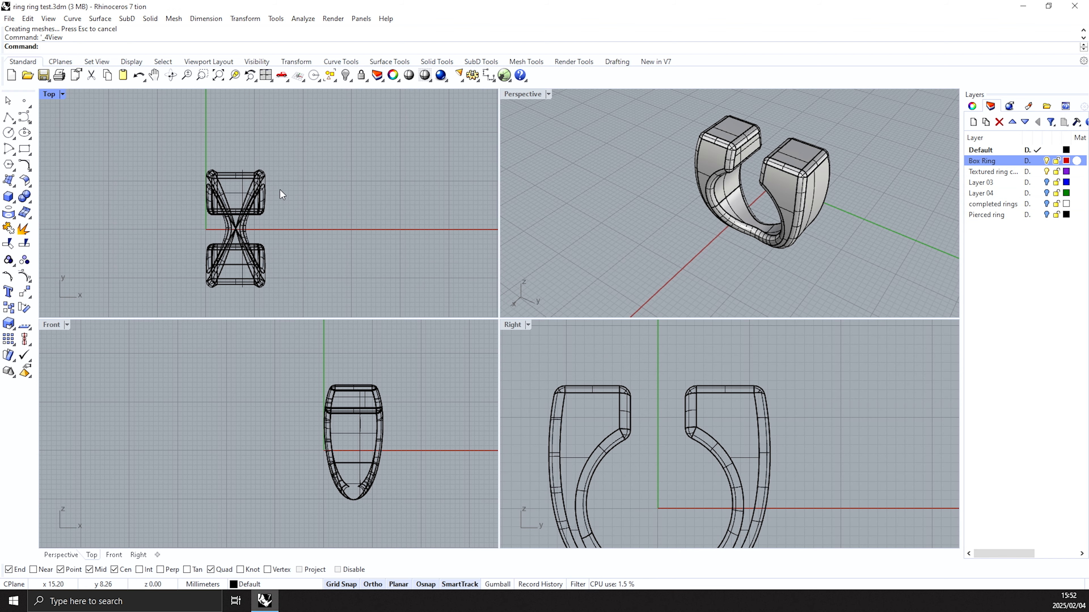
pyautogui.click(9, 165)
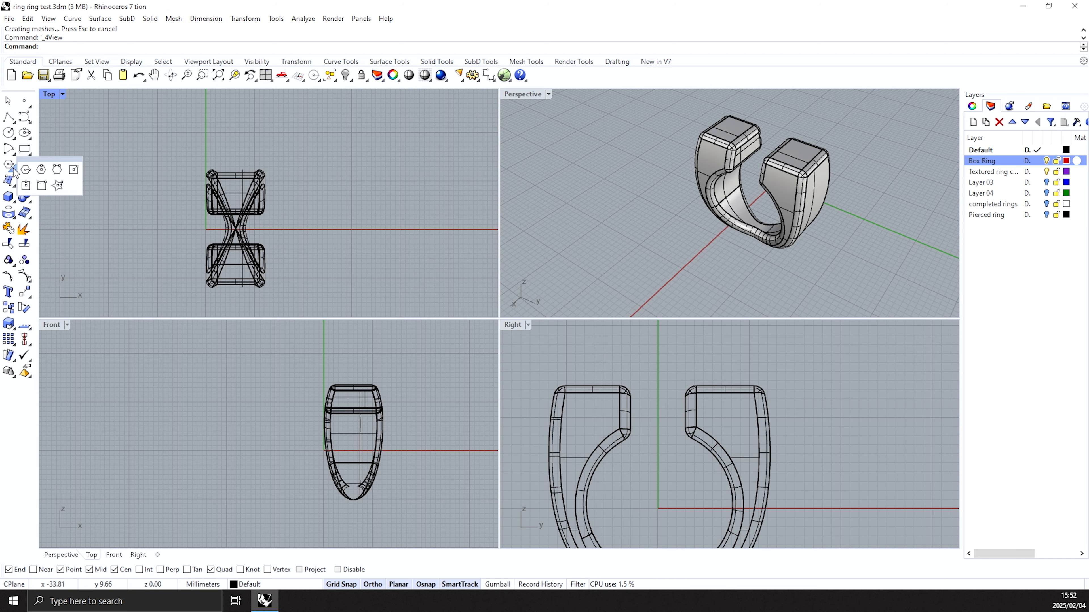
pyautogui.click(42, 171)
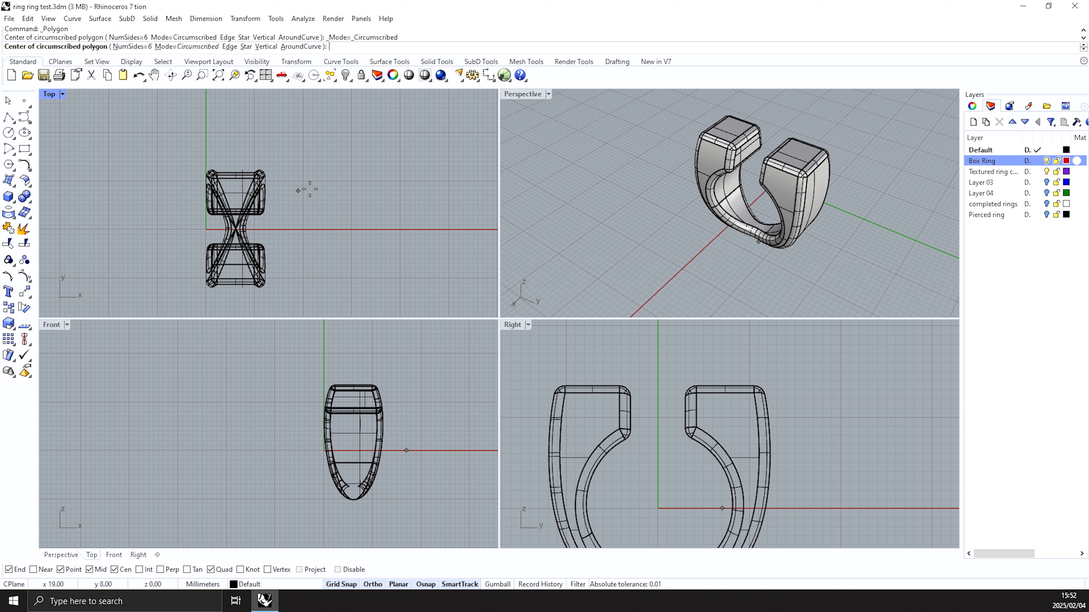
pyautogui.scroll(5, 304, 188)
pyautogui.scroll(3, 130, 192)
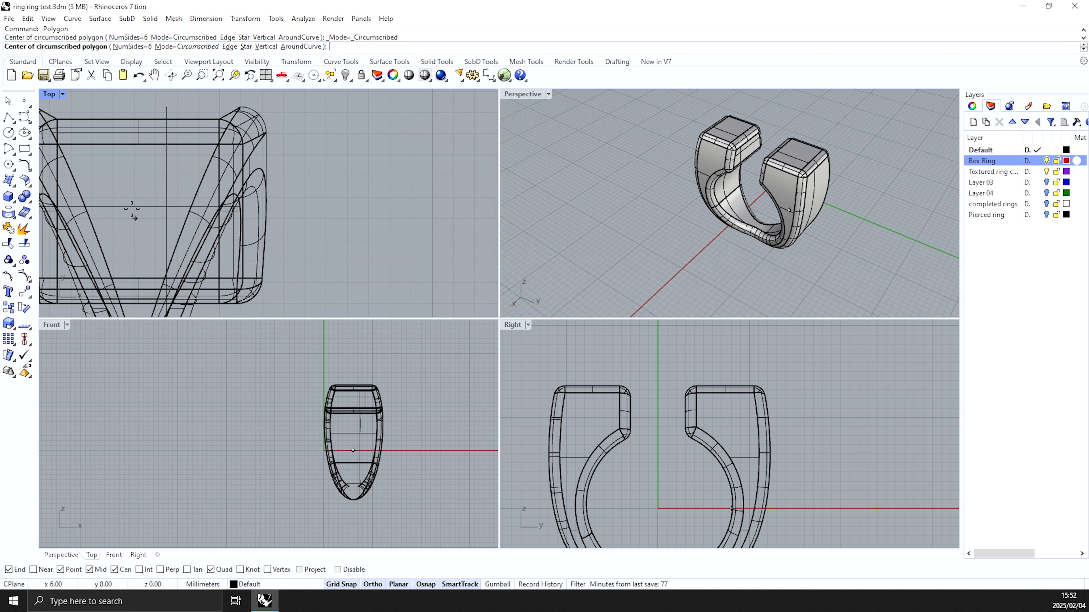
pyautogui.click(347, 218)
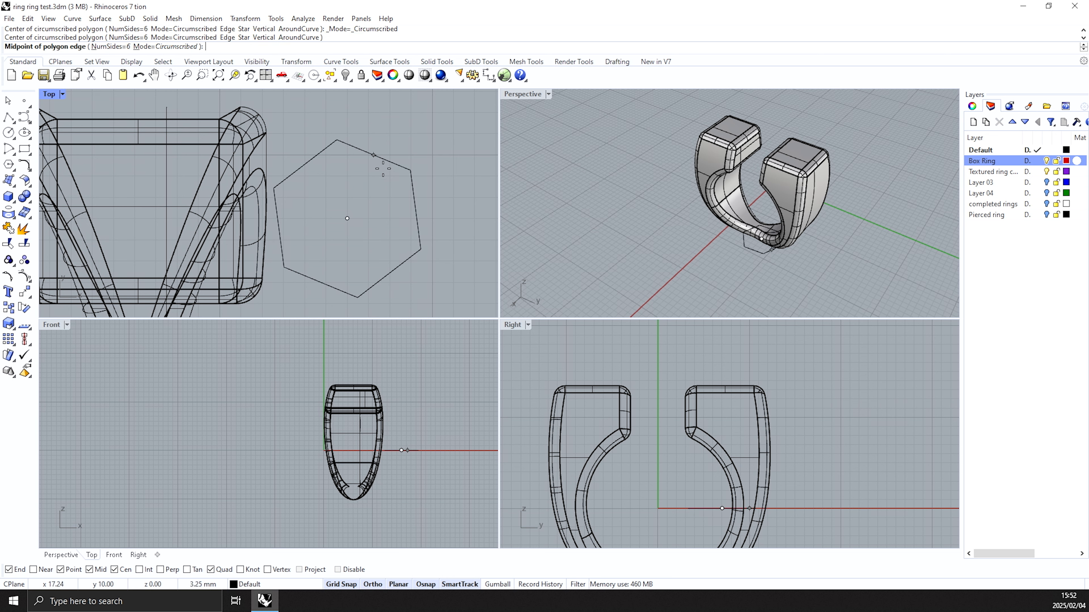
pyautogui.click(111, 47)
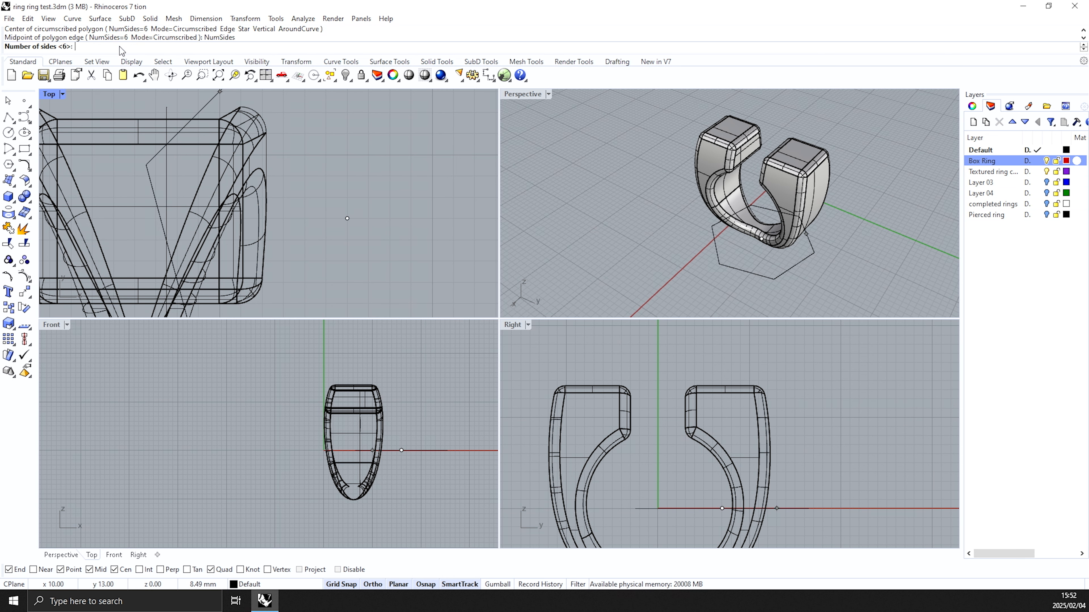
pyautogui.press('Return')
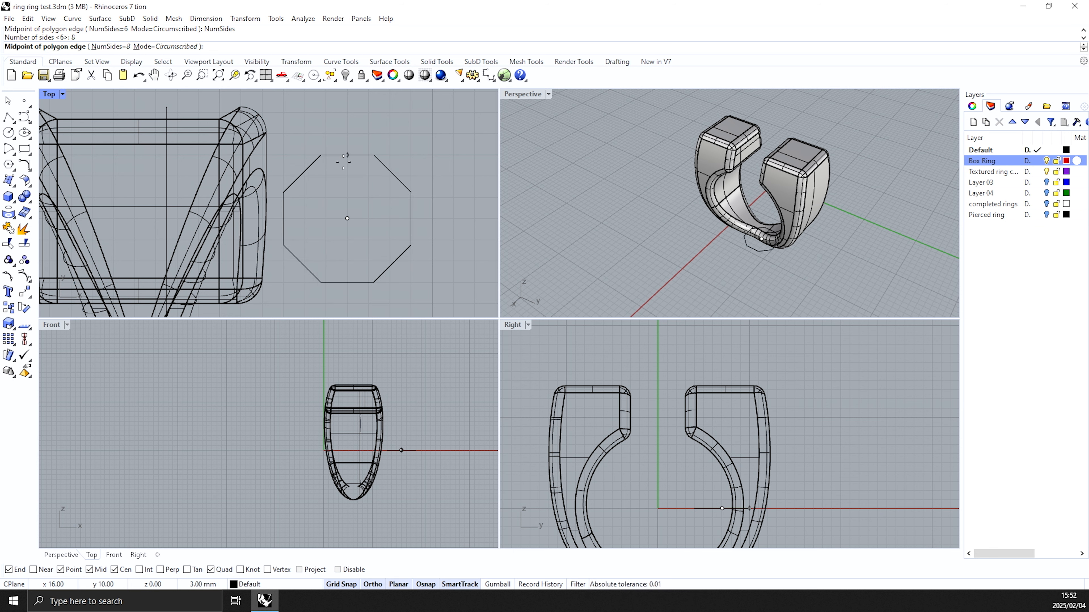
pyautogui.click(346, 155)
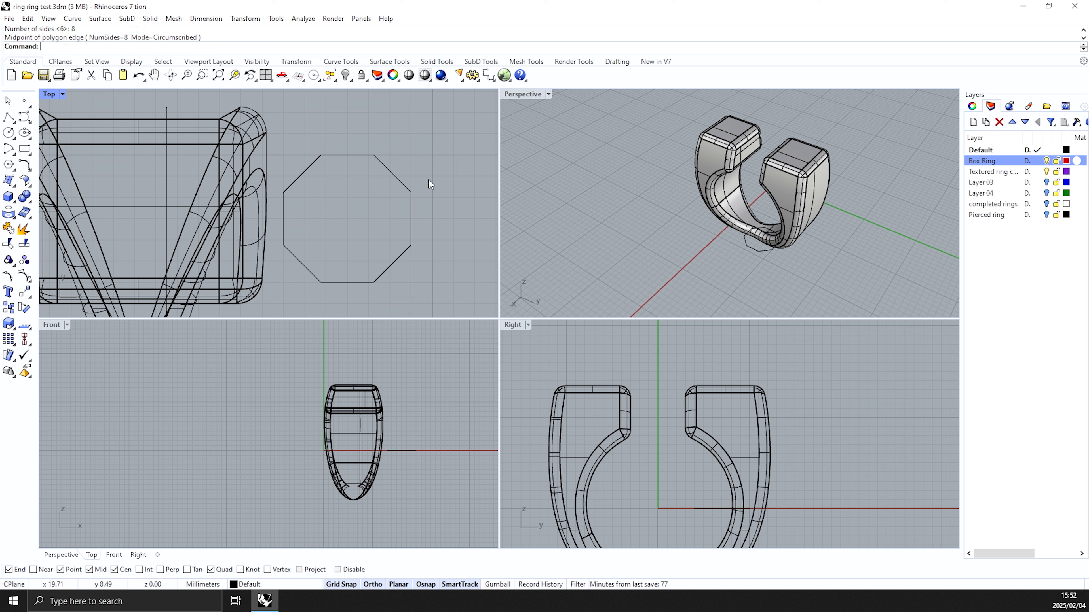
# Step: Offset the octagon inward by 1 mm with the Offset curve command
pyautogui.click(397, 177)
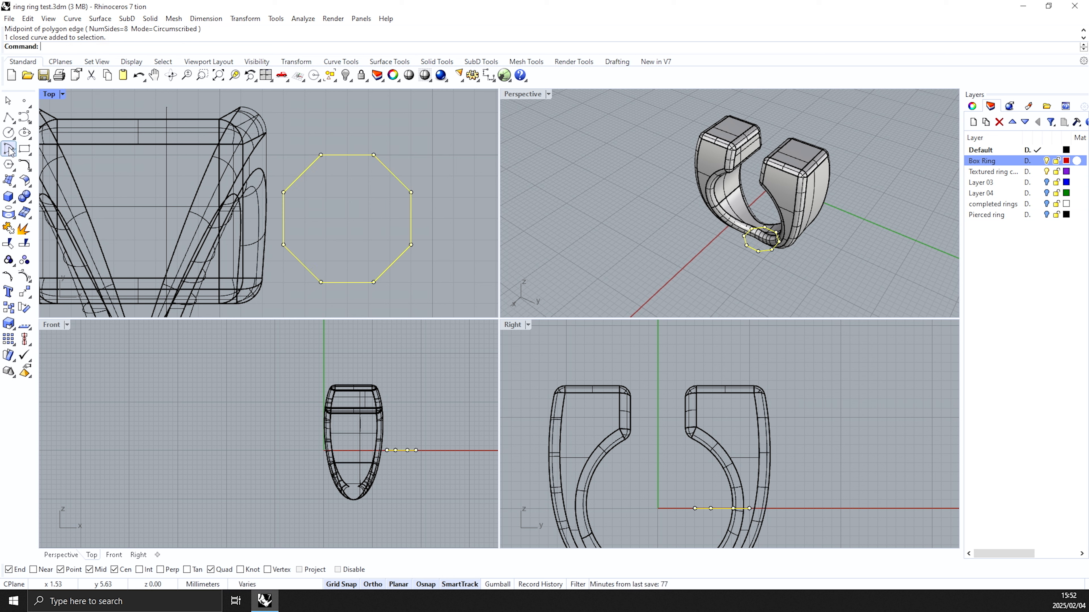
pyautogui.click(30, 166)
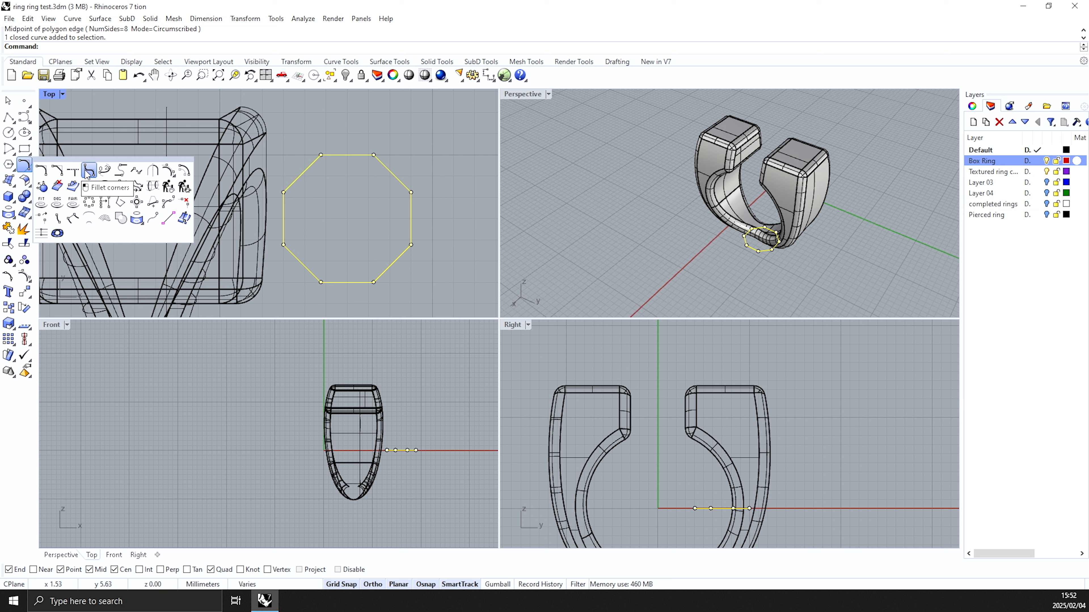
pyautogui.click(184, 171)
pyautogui.click(71, 47)
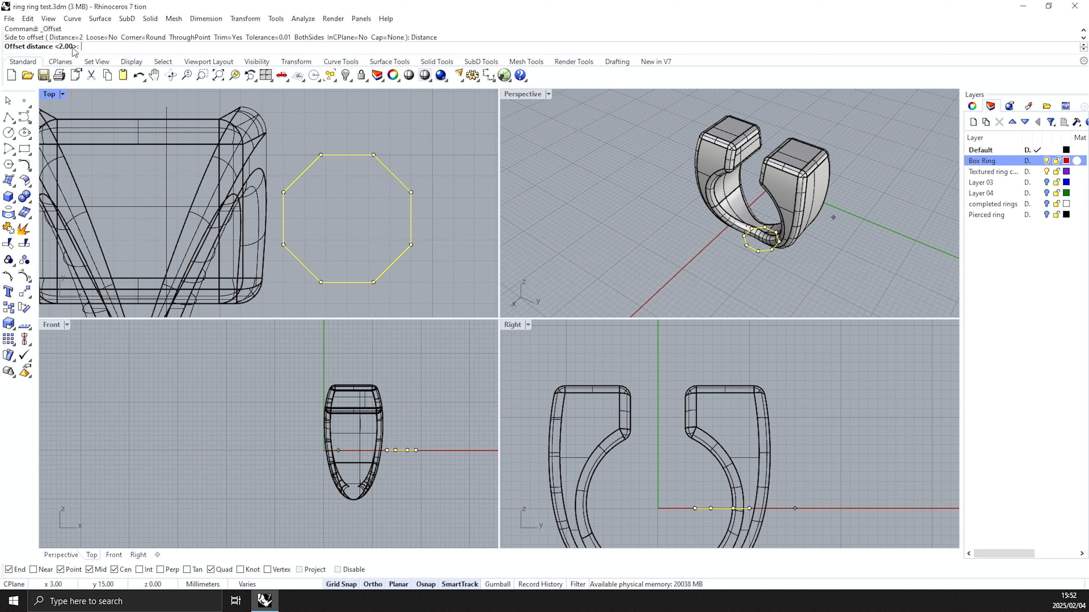
pyautogui.write('1')
pyautogui.press('Return')
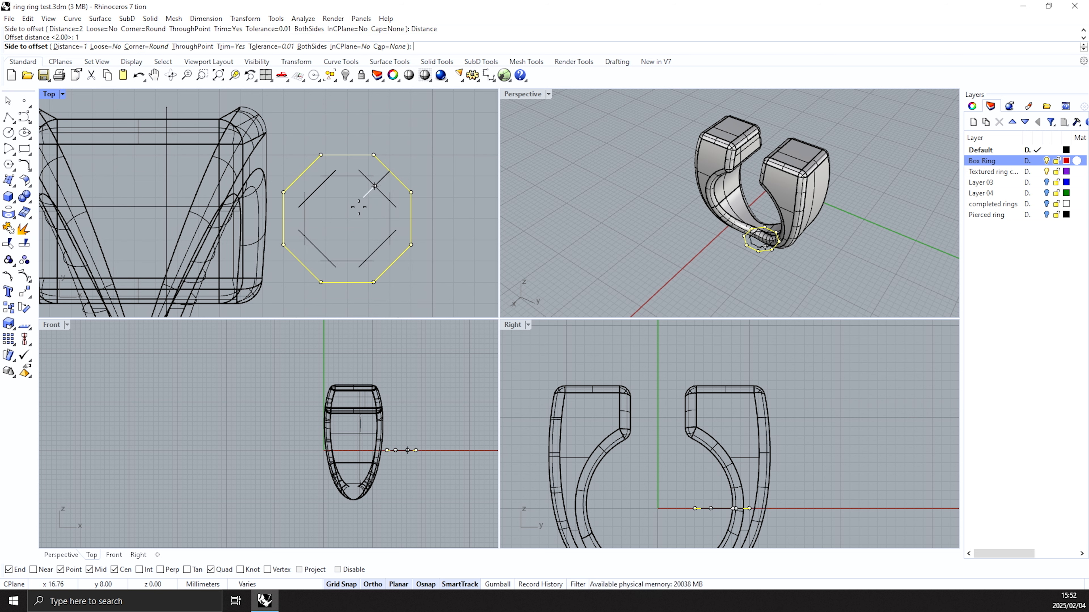
pyautogui.click(364, 202)
pyautogui.click(440, 157)
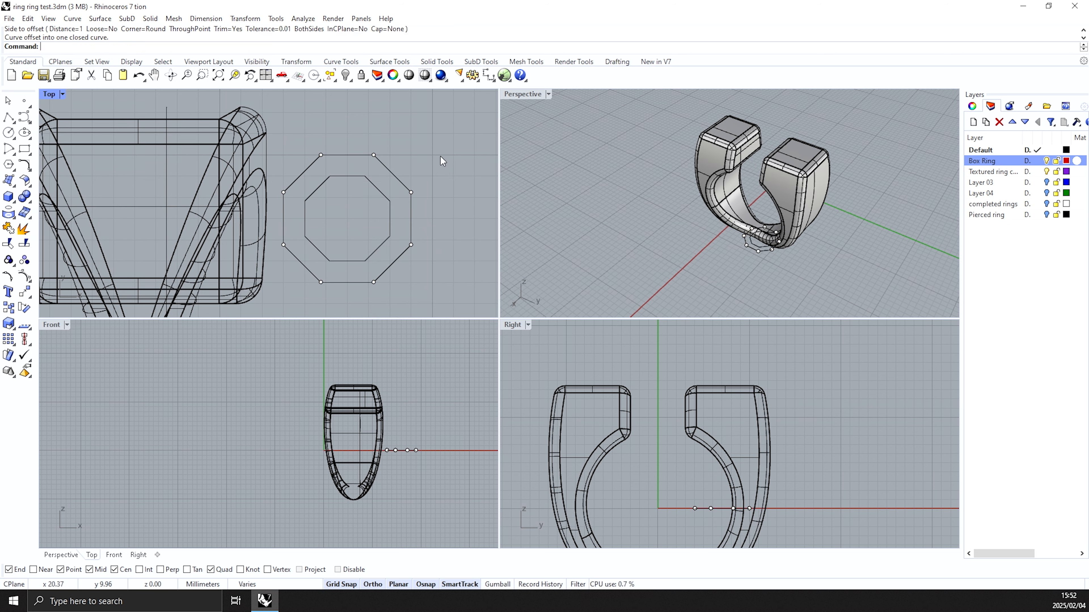
# Step: Place a point object at the octagons' centre and move it straight down below them in the Front view
pyautogui.click(25, 102)
pyautogui.scroll(3, 382, 227)
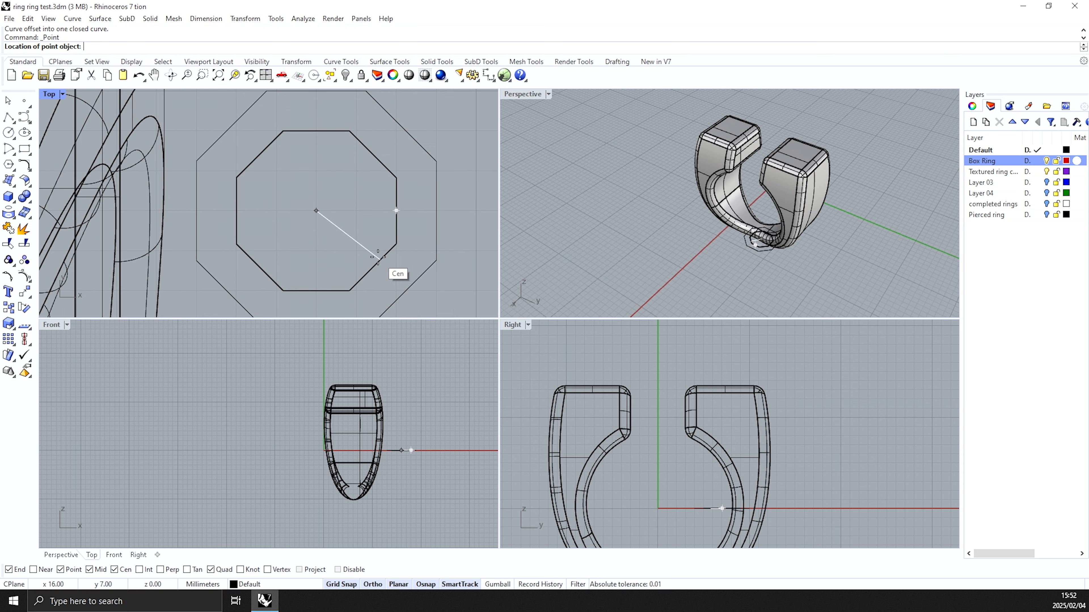
pyautogui.click(378, 257)
pyautogui.click(315, 210)
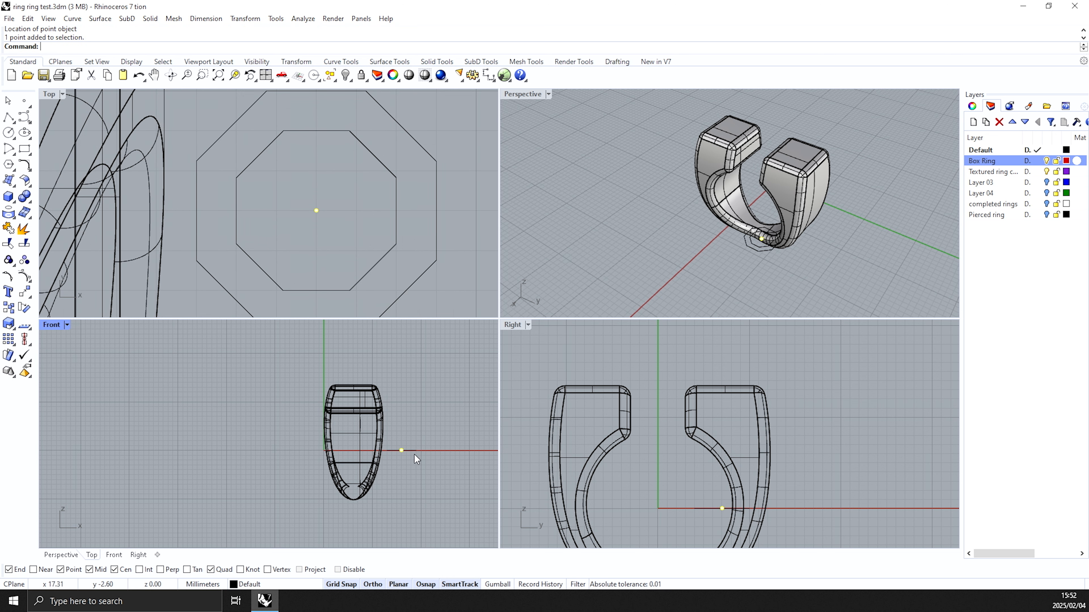
pyautogui.scroll(5, 407, 453)
pyautogui.moveTo(383, 437); pyautogui.dragTo(383, 523)
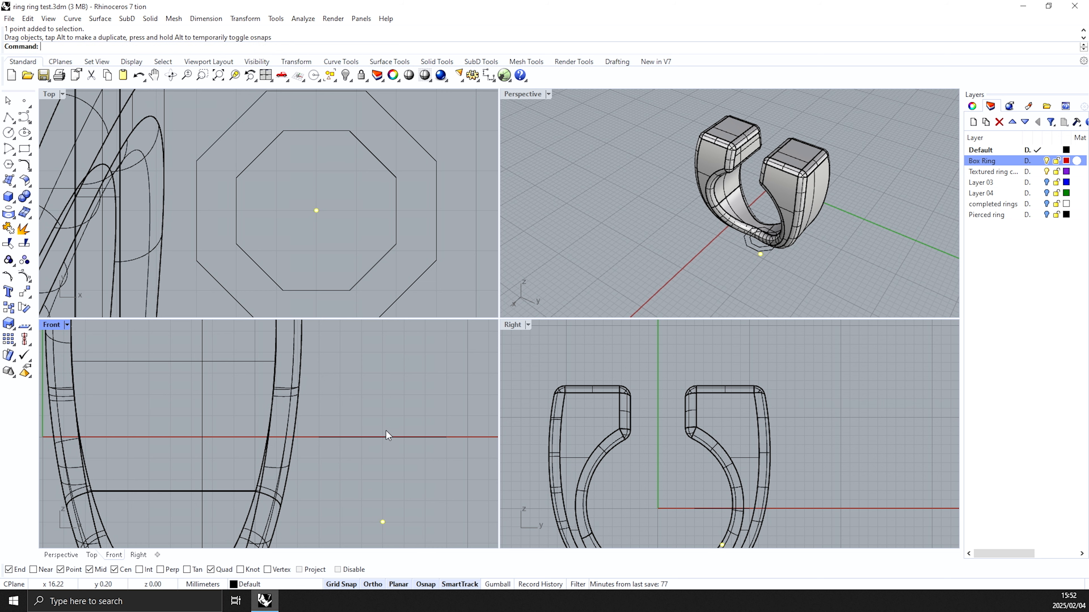
pyautogui.scroll(-2, 387, 431)
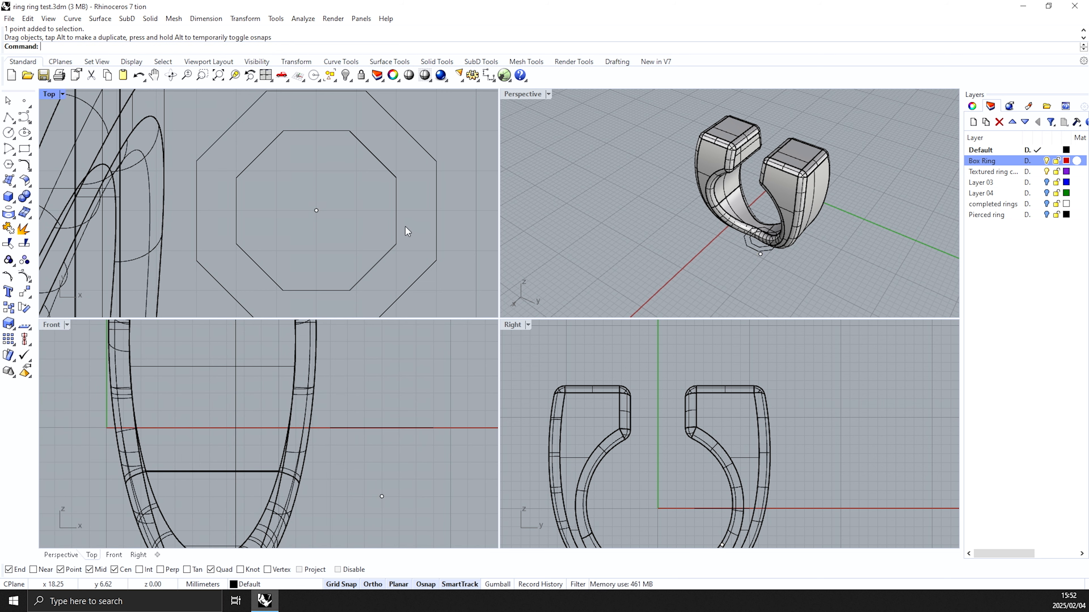
# Step: Move the inner octagon straight up in the Front view so it sits slightly above the outer one
pyautogui.click(395, 233)
pyautogui.scroll(6, 388, 420)
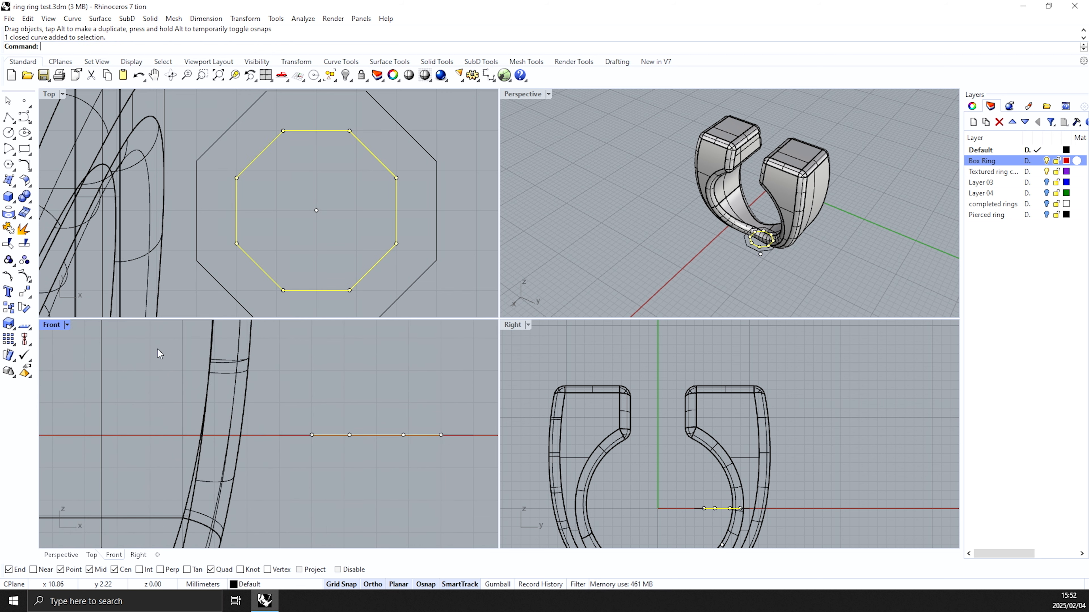
pyautogui.click(25, 292)
pyautogui.click(409, 399)
pyautogui.click(410, 379)
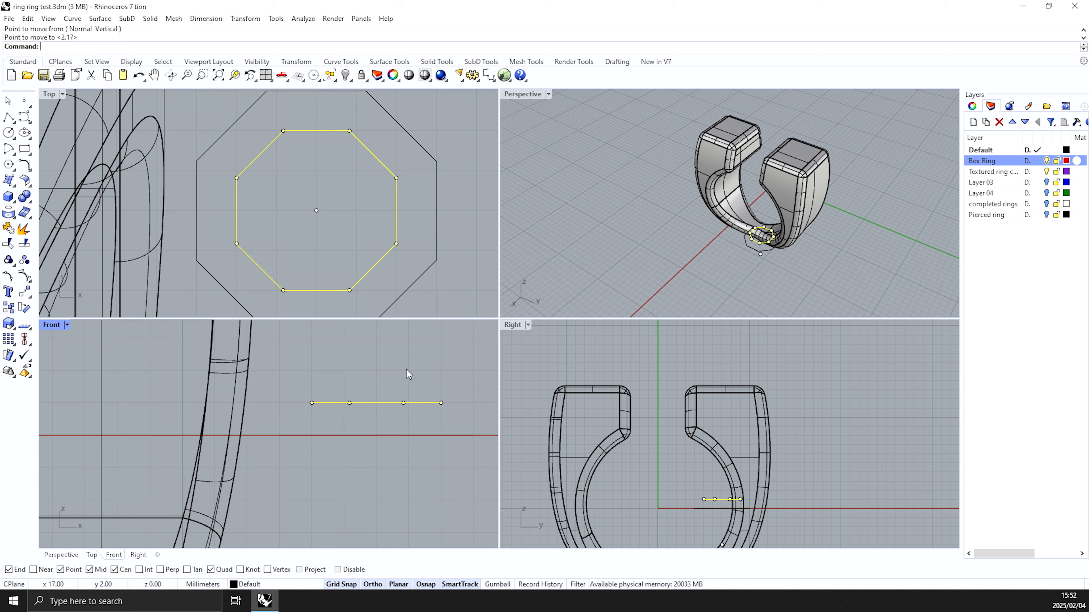
pyautogui.click(372, 354)
pyautogui.scroll(-8, 366, 356)
pyautogui.scroll(-5, 695, 200)
pyautogui.scroll(5, 723, 229)
pyautogui.scroll(8, 723, 232)
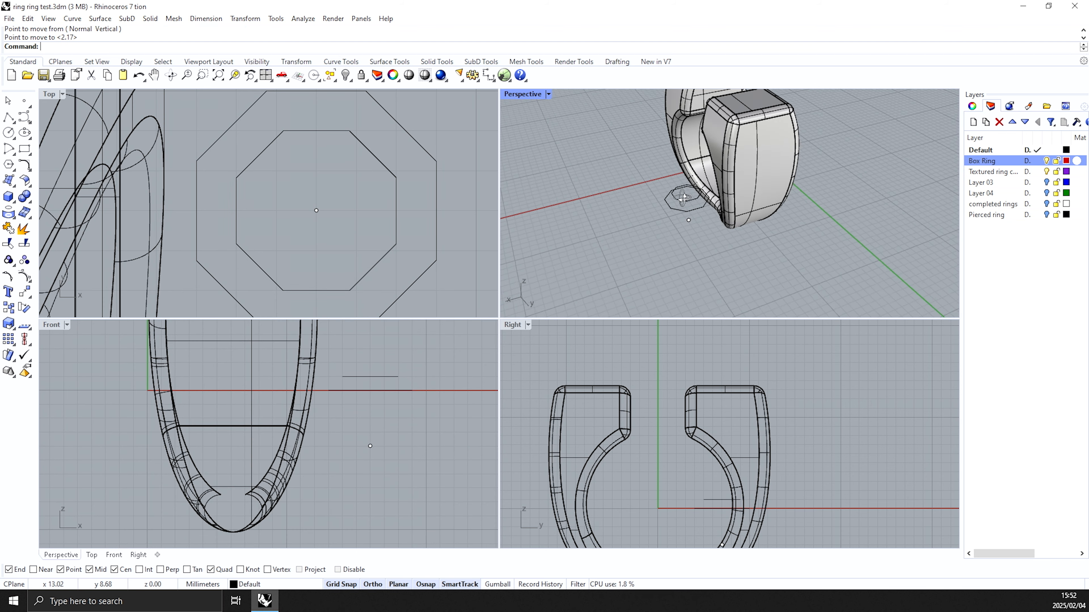
# Step: Create a planar surface from the raised inner octagon
pyautogui.click(8, 180)
pyautogui.click(41, 186)
pyautogui.click(685, 197)
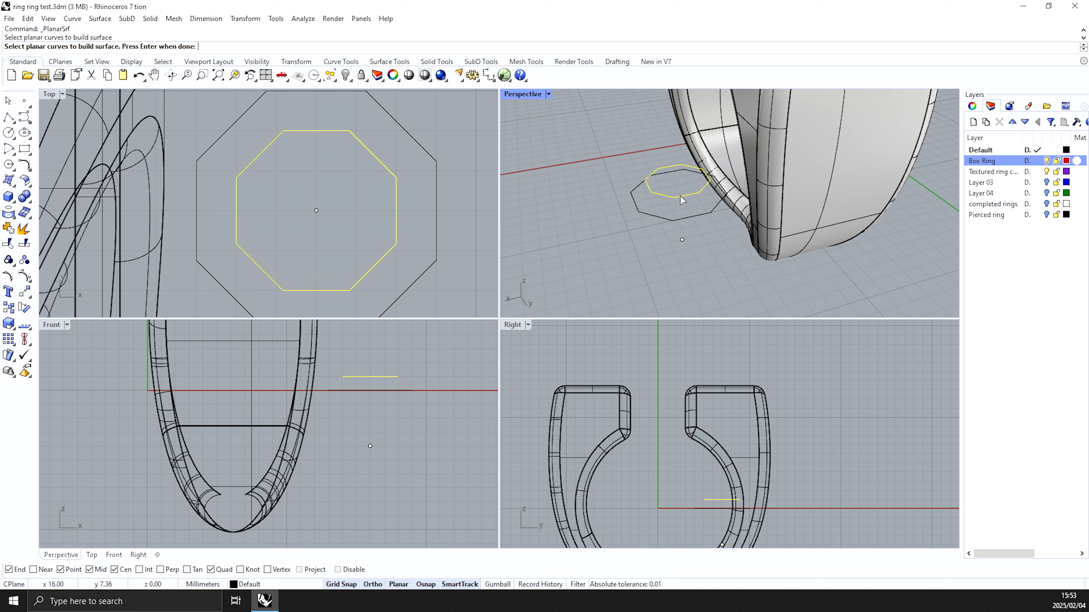
pyautogui.press('Return')
pyautogui.scroll(3, 672, 189)
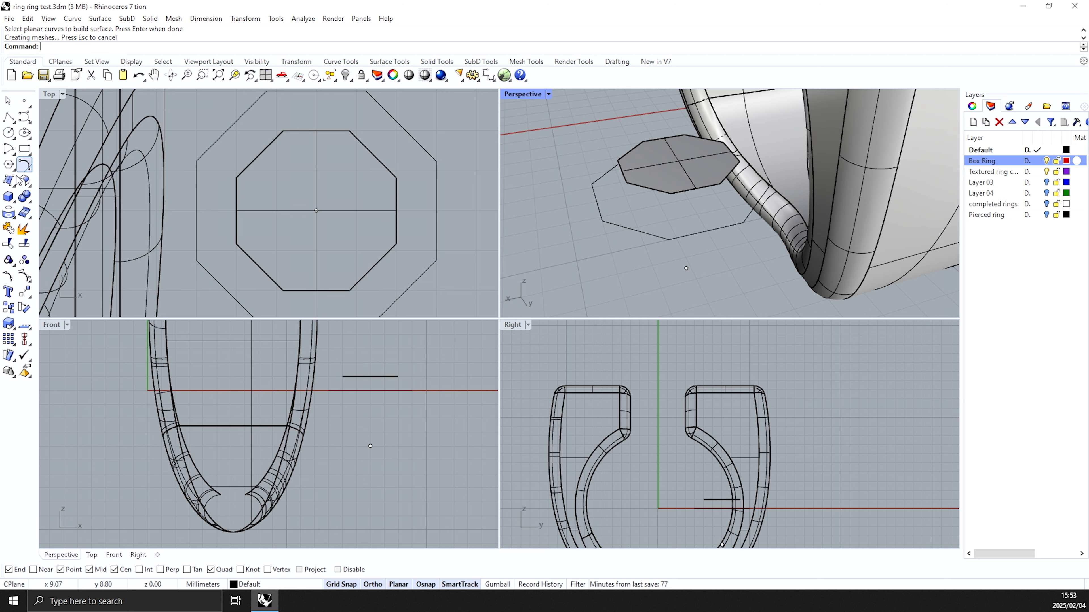
# Step: Loft the inner and outer octagon curves in Normal style without simplifying, aligning both seam points at matching edge midpoints
pyautogui.click(8, 181)
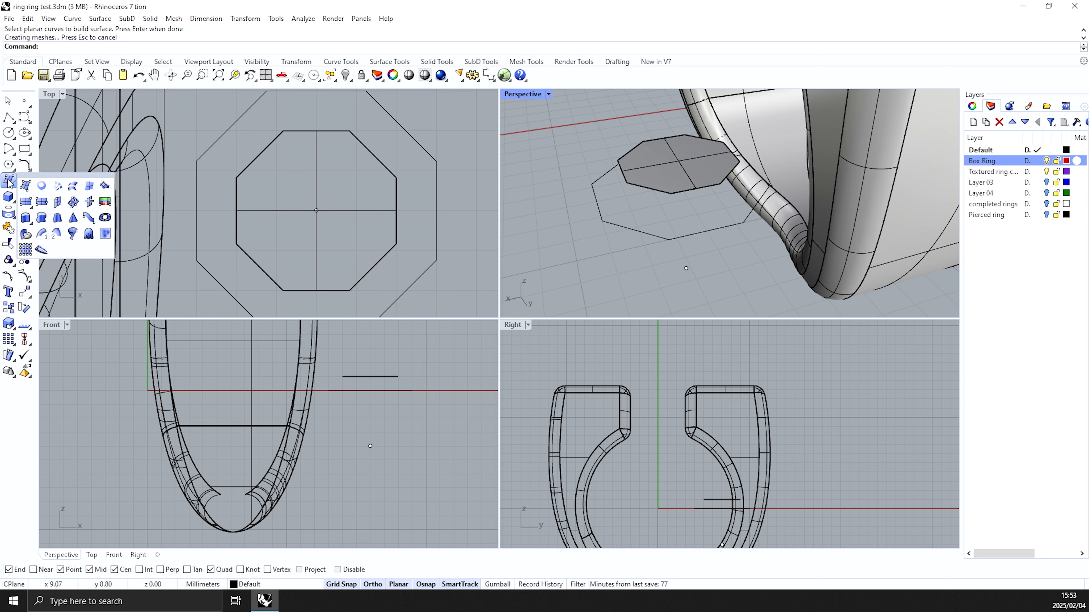
pyautogui.click(72, 187)
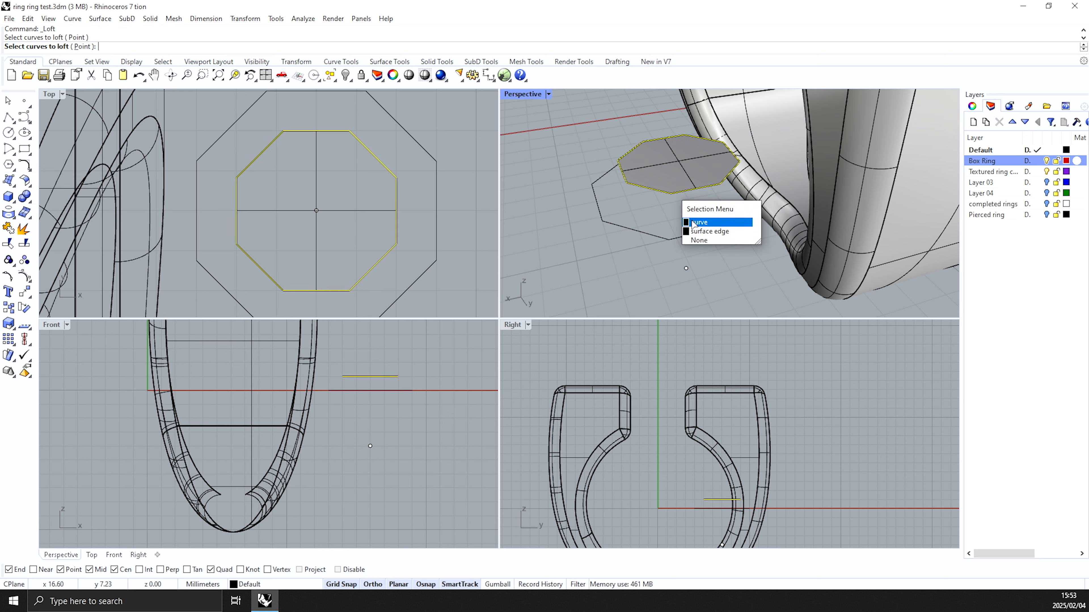
pyautogui.click(696, 222)
pyautogui.click(634, 230)
pyautogui.press('Return')
pyautogui.scroll(-4, 273, 210)
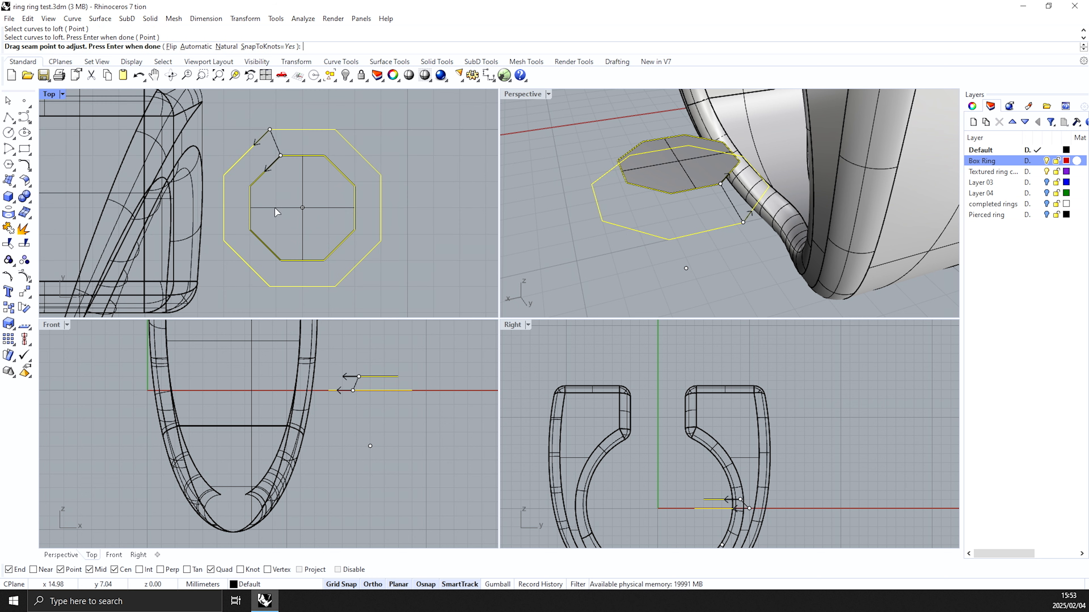
pyautogui.scroll(4, 263, 157)
pyautogui.scroll(-2, 250, 183)
pyautogui.scroll(4, 323, 123)
pyautogui.moveTo(238, 132); pyautogui.dragTo(300, 132)
pyautogui.moveTo(258, 180); pyautogui.dragTo(300, 180)
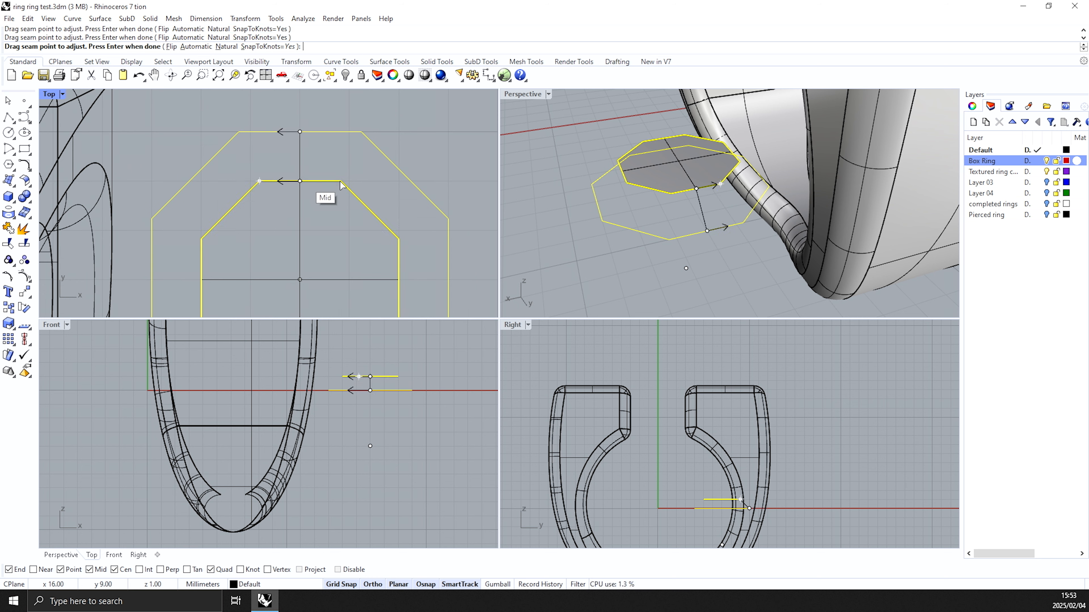
pyautogui.press('Return')
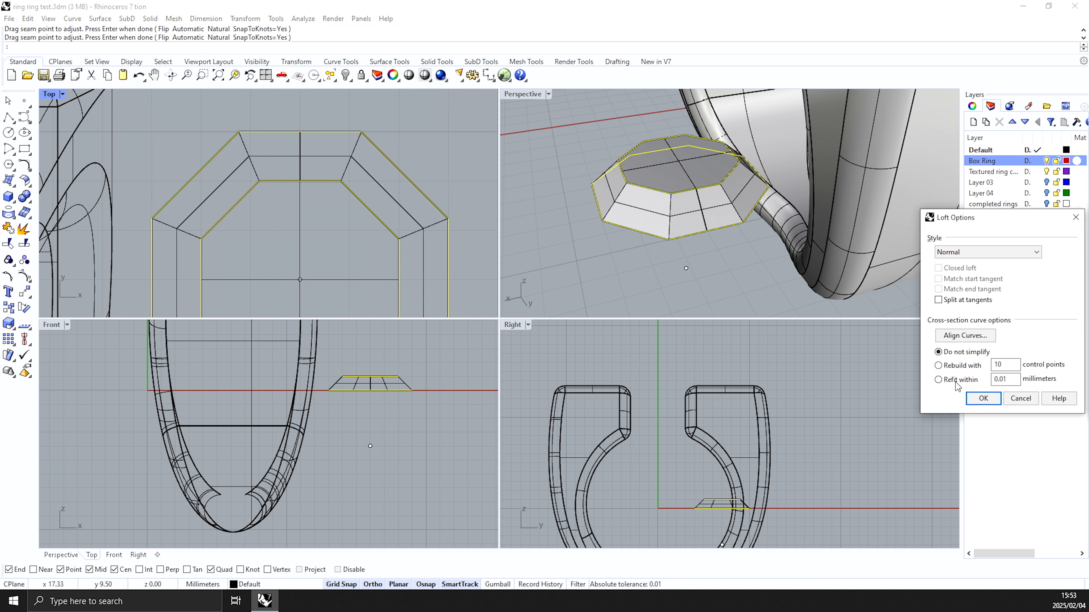
pyautogui.click(984, 400)
# Step: Extrude the outer octagon curve to the point object below it to form the gem's pointed underside
pyautogui.scroll(-3, 736, 257)
pyautogui.moveTo(736, 257); pyautogui.dragTo(720, 218, button='right')
pyautogui.scroll(2, 721, 219)
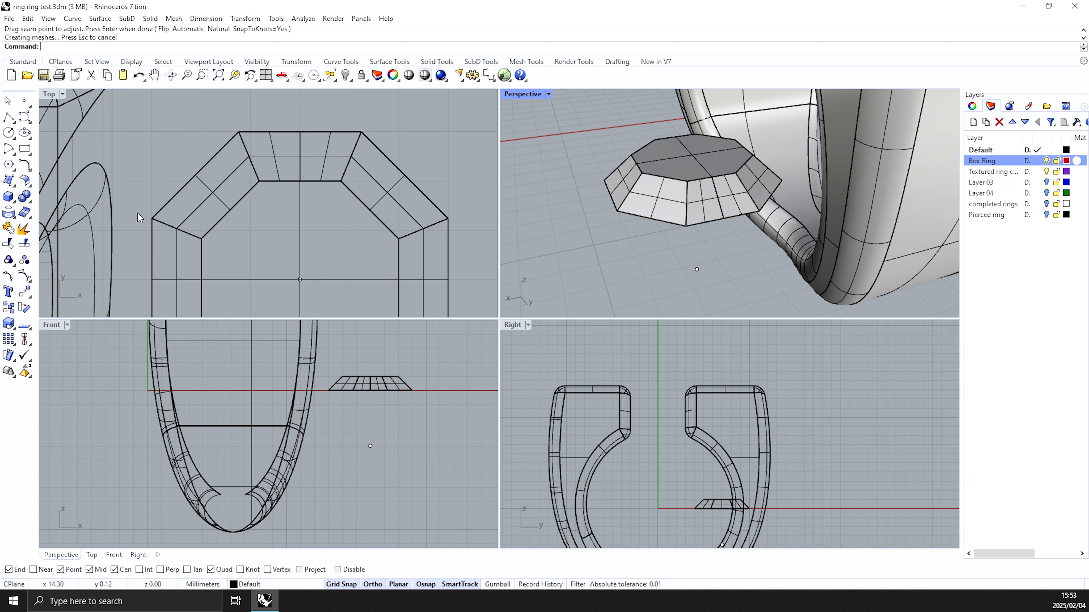
pyautogui.click(14, 186)
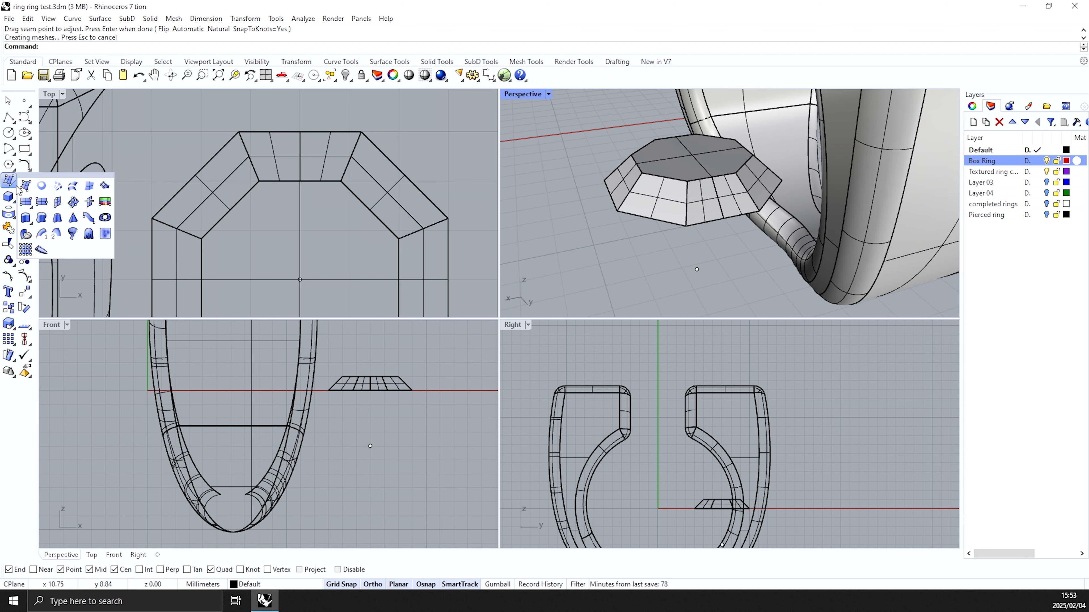
pyautogui.click(74, 219)
pyautogui.click(720, 229)
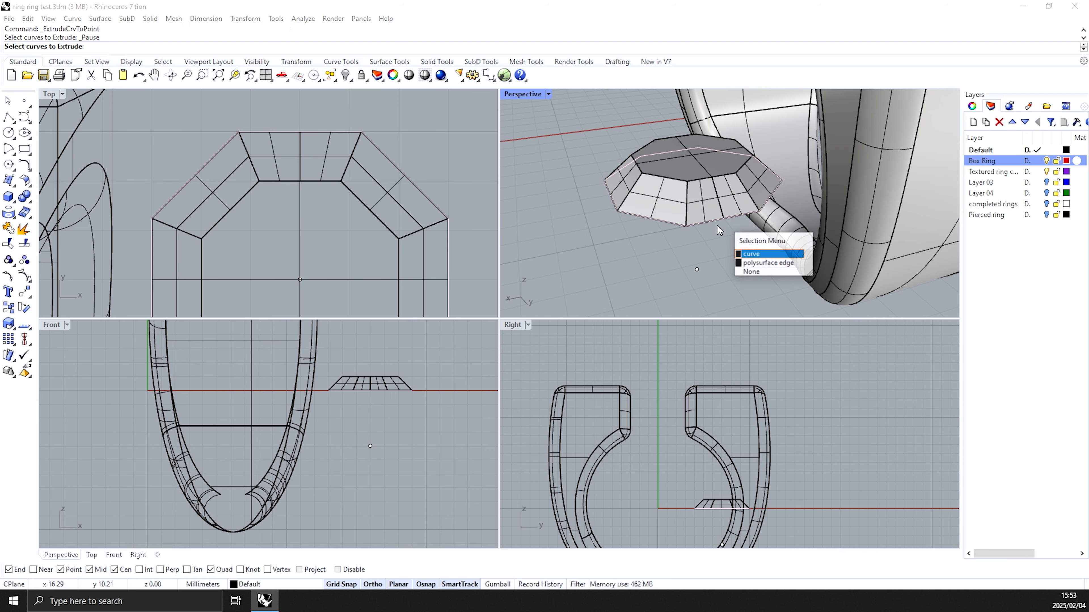
pyautogui.click(746, 260)
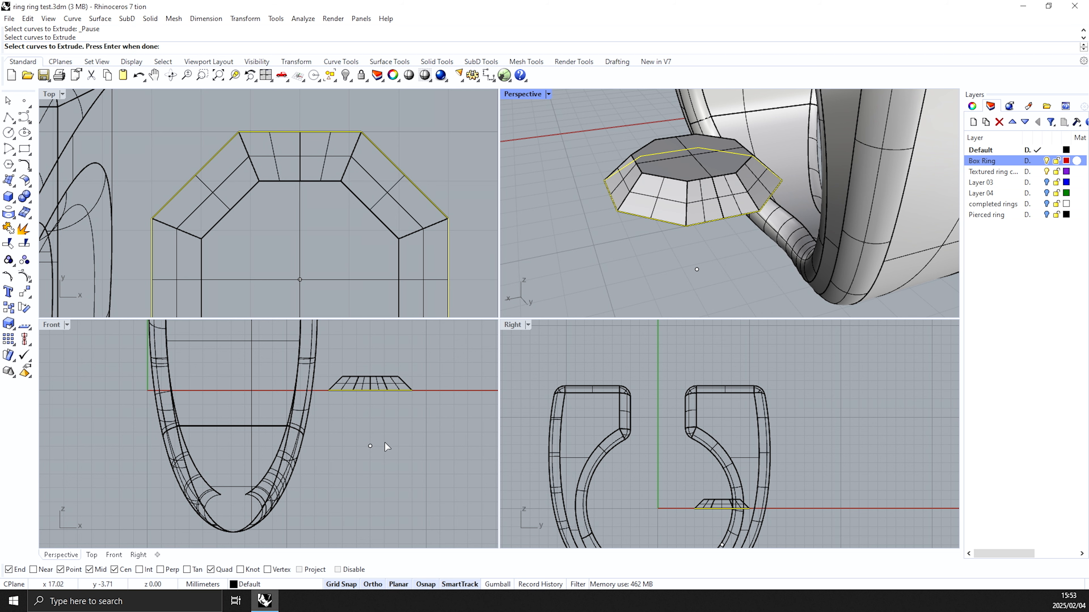
pyautogui.press('Return')
pyautogui.click(370, 446)
pyautogui.moveTo(630, 129); pyautogui.dragTo(551, 86, button='right')
pyautogui.doubleClick(530, 96)
pyautogui.moveTo(618, 249); pyautogui.dragTo(585, 253, button='right')
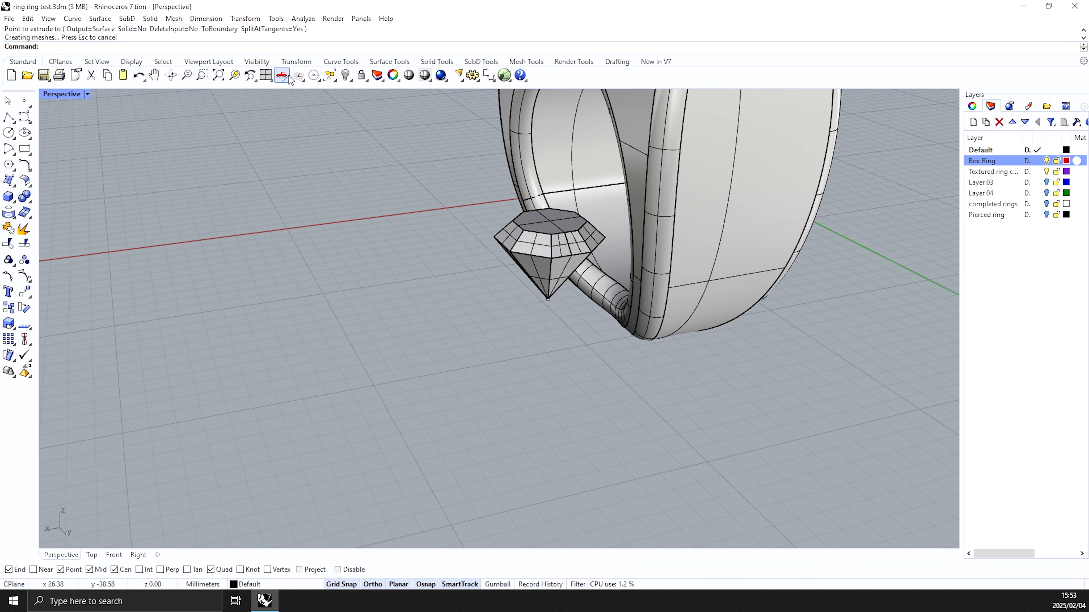
# Step: Join the gem's top face, lofted facets and pointed underside into one polysurface
pyautogui.click(265, 75)
pyautogui.scroll(-2, 294, 310)
pyautogui.moveTo(328, 348); pyautogui.dragTo(484, 507)
pyautogui.click(8, 229)
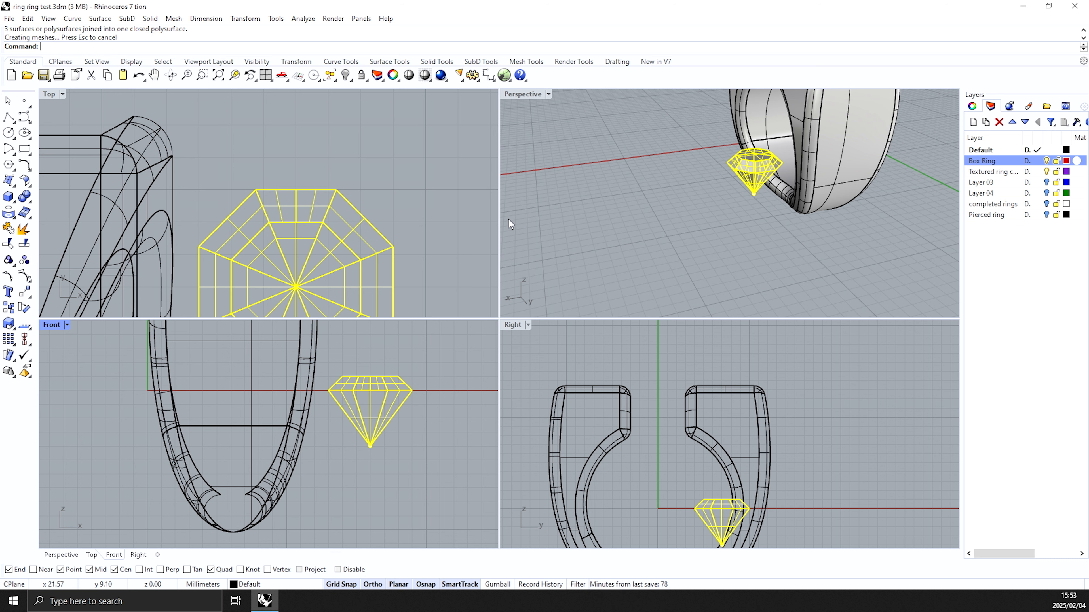
pyautogui.click(401, 208)
# Step: Move the gem in the Front view onto the ring's top, raising it about 14 mm and centring it over the ring's width
pyautogui.scroll(-6, 407, 455)
pyautogui.moveTo(397, 401); pyautogui.dragTo(401, 441, button='right')
pyautogui.click(390, 458)
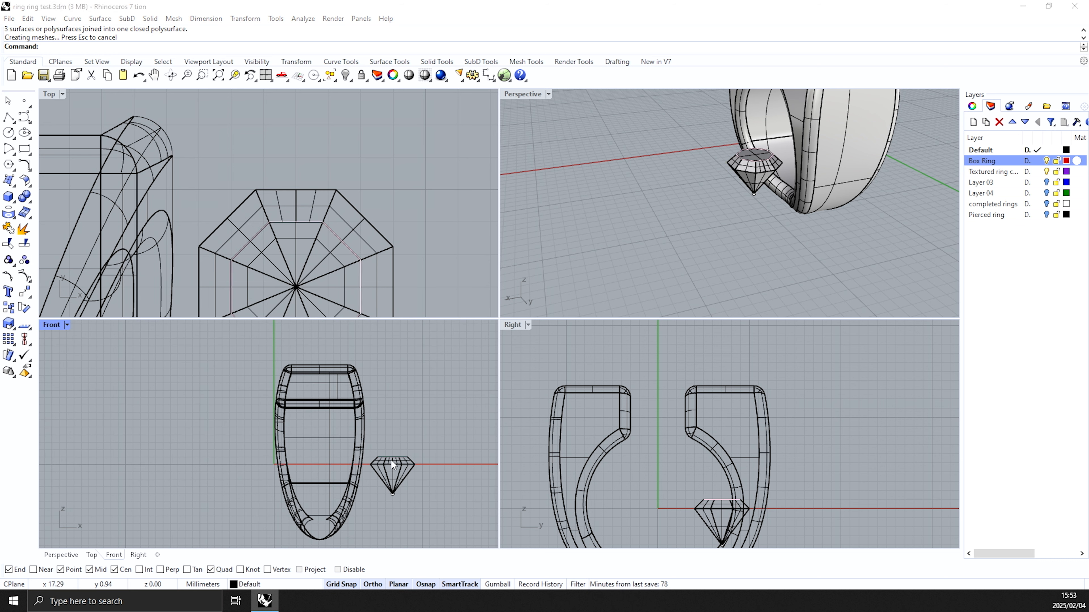
pyautogui.click(358, 449)
pyautogui.click(392, 465)
pyautogui.moveTo(398, 468); pyautogui.dragTo(325, 366)
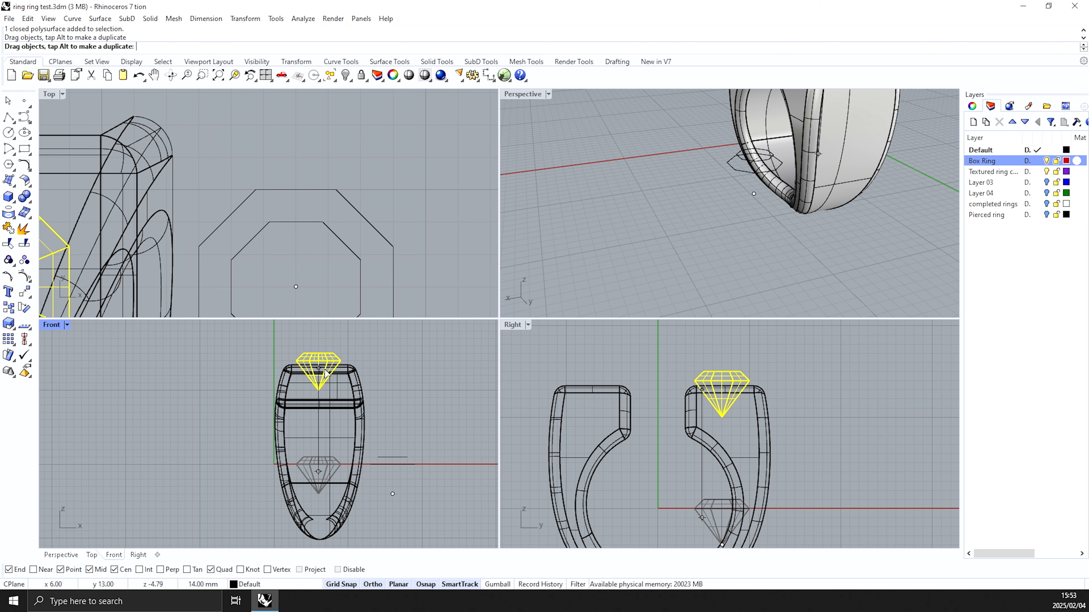
pyautogui.scroll(-6, 379, 166)
pyautogui.scroll(-5, 639, 266)
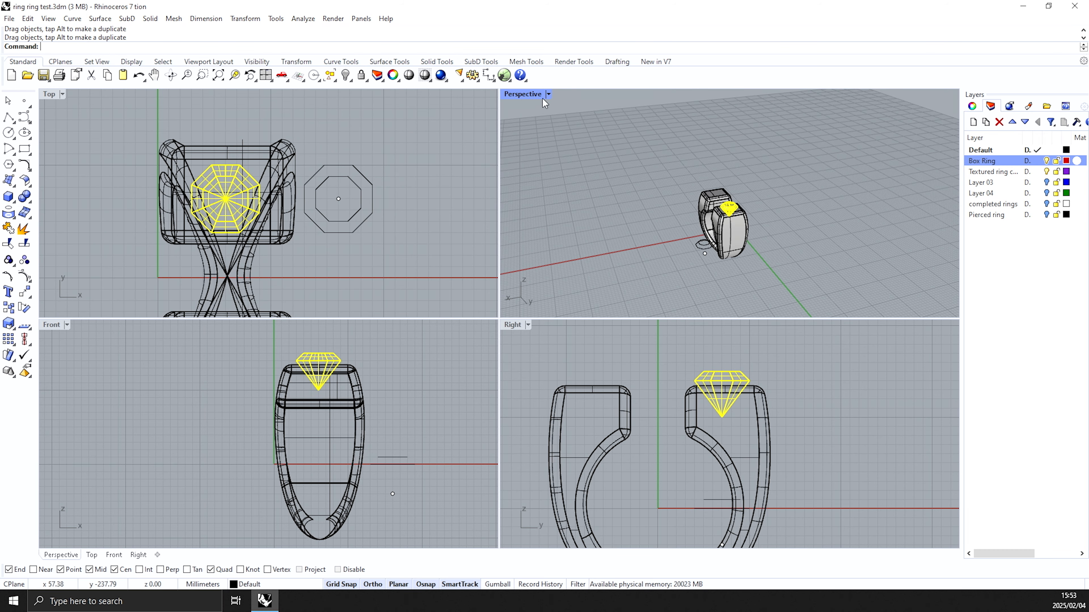
# Step: Mirror a copy of the gem across the X axis in the Top view onto the ring's other box
pyautogui.doubleClick(525, 94)
pyautogui.moveTo(522, 269); pyautogui.dragTo(584, 332, button='right')
pyautogui.click(584, 333)
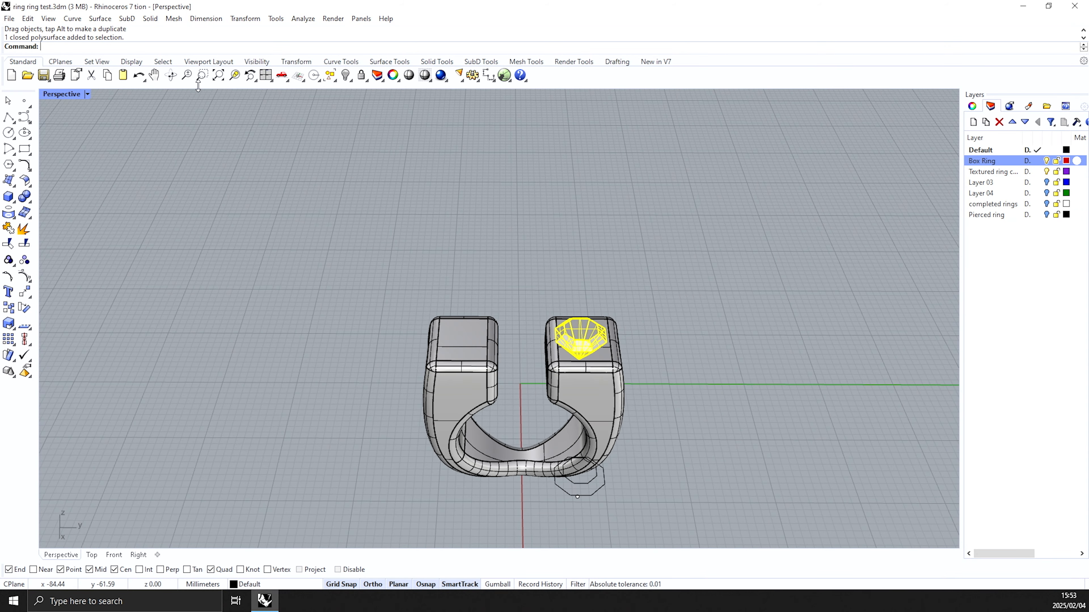
pyautogui.click(265, 76)
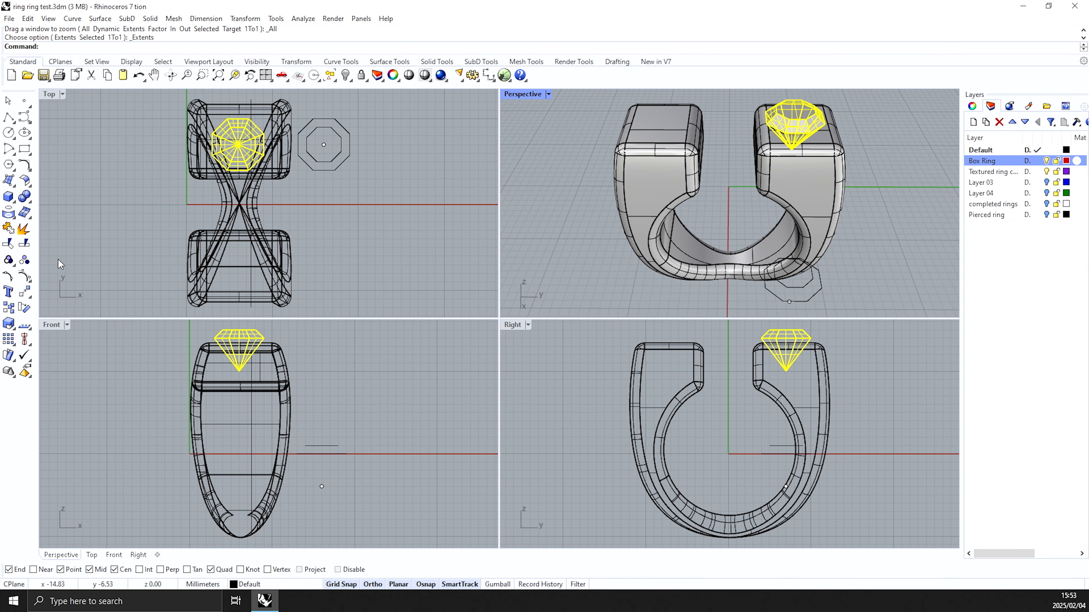
pyautogui.click(24, 293)
pyautogui.click(45, 315)
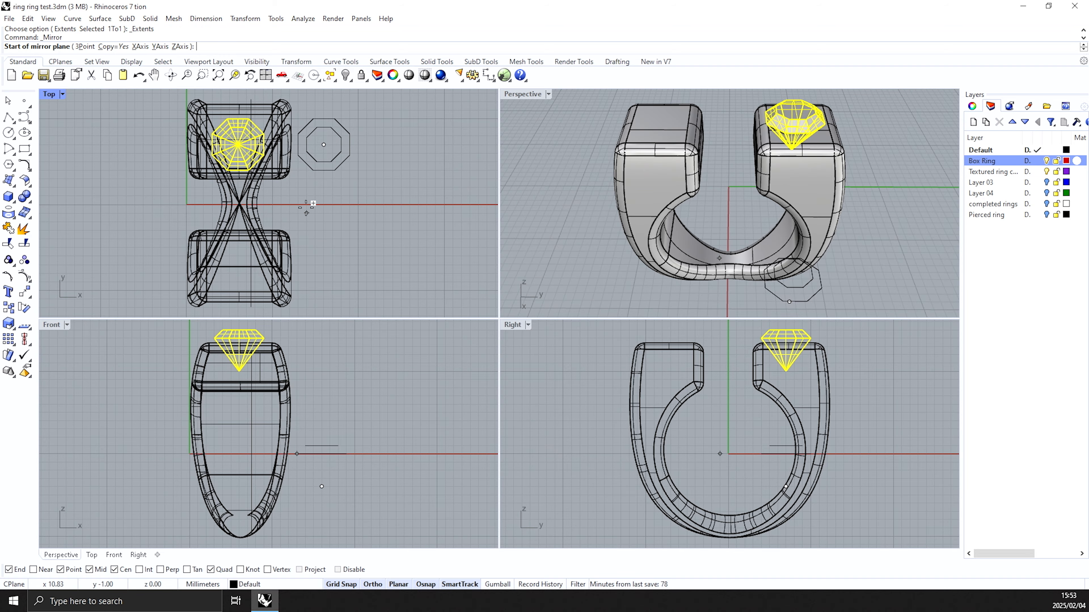
pyautogui.click(306, 208)
pyautogui.click(338, 217)
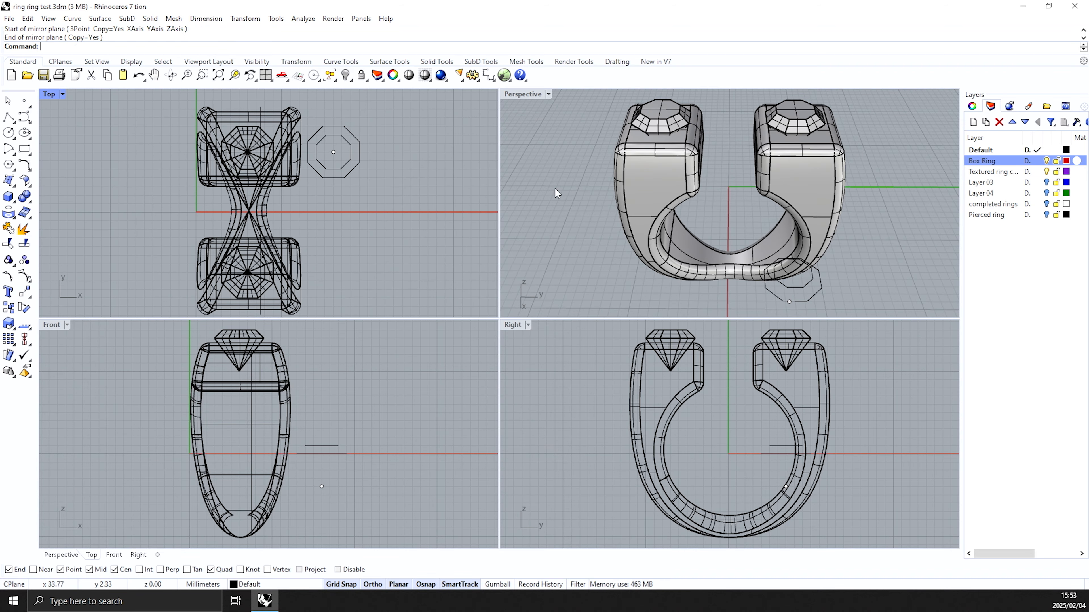
# Step: Copy both gems and paste duplicates in the same place
pyautogui.doubleClick(513, 94)
pyautogui.scroll(-5, 594, 354)
pyautogui.scroll(6, 585, 235)
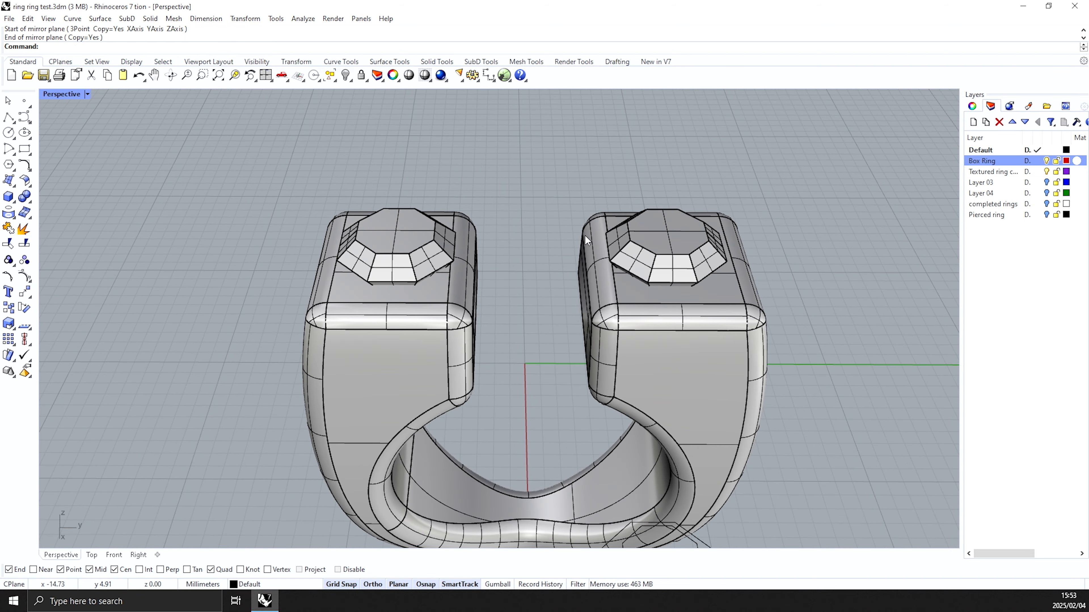
pyautogui.moveTo(584, 235); pyautogui.dragTo(652, 226, button='right')
pyautogui.scroll(5, 653, 226)
pyautogui.scroll(-5, 648, 355)
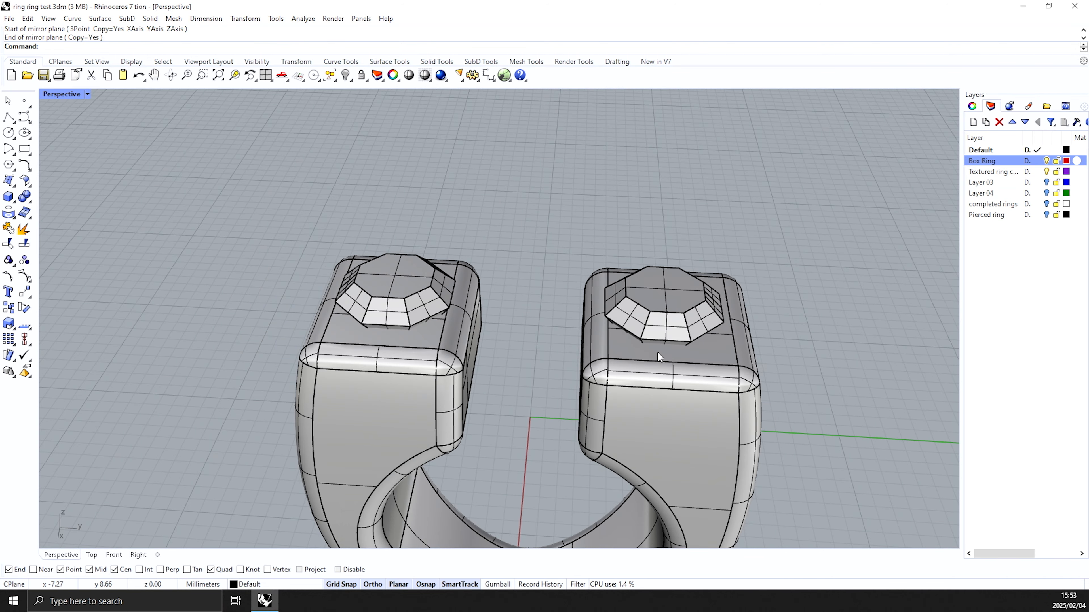
pyautogui.click(680, 318)
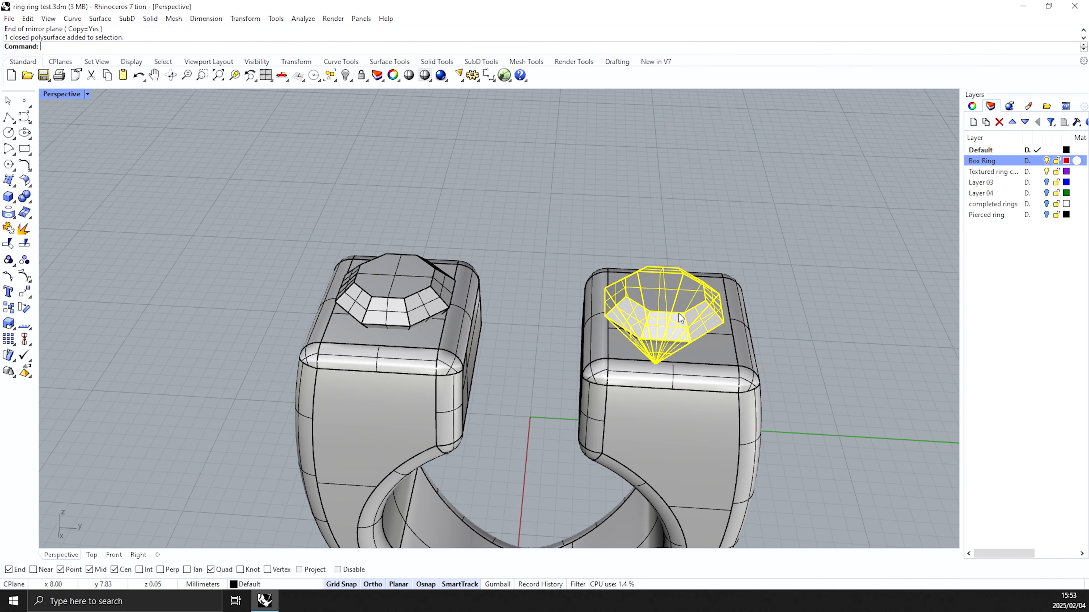
pyautogui.click(408, 291)
pyautogui.hotkey('ctrl', 'c')
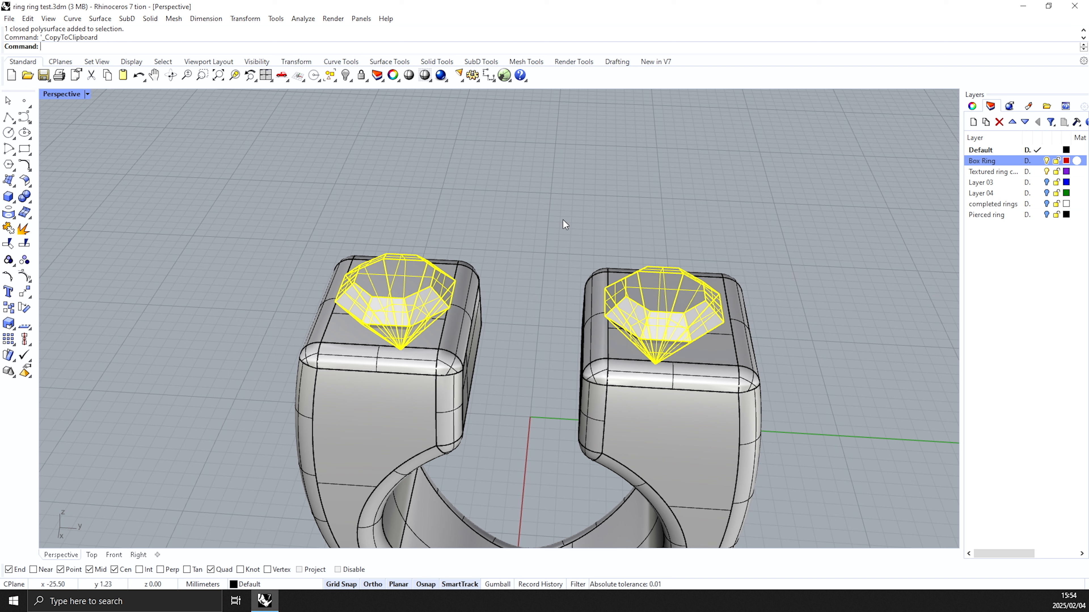
pyautogui.hotkey('ctrl', 'v')
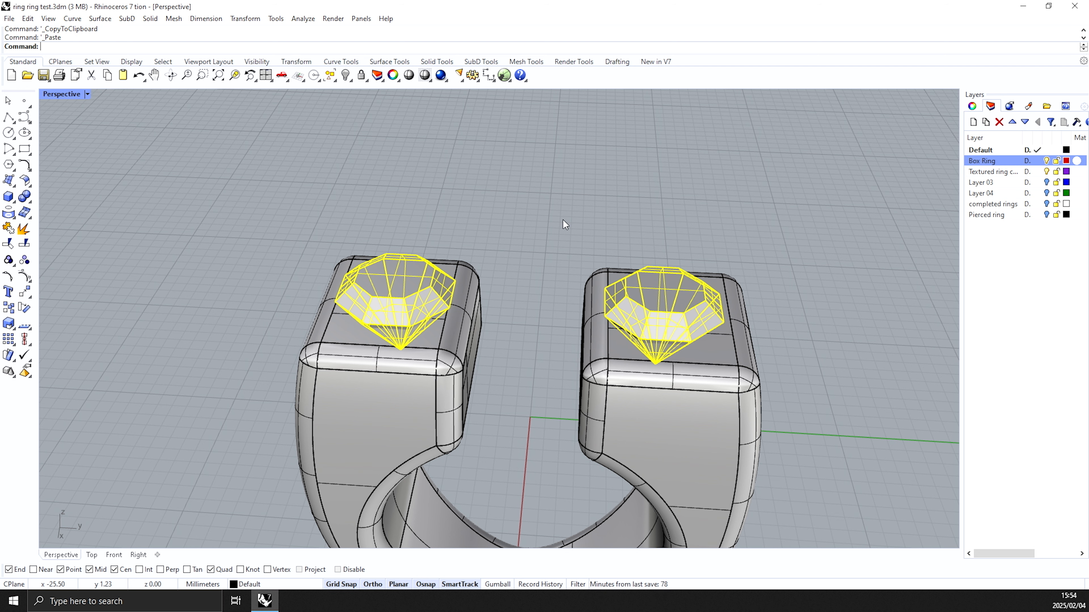
# Step: Subtract one copy of each gem from the ring with Boolean difference, deleting the input objects
pyautogui.click(24, 196)
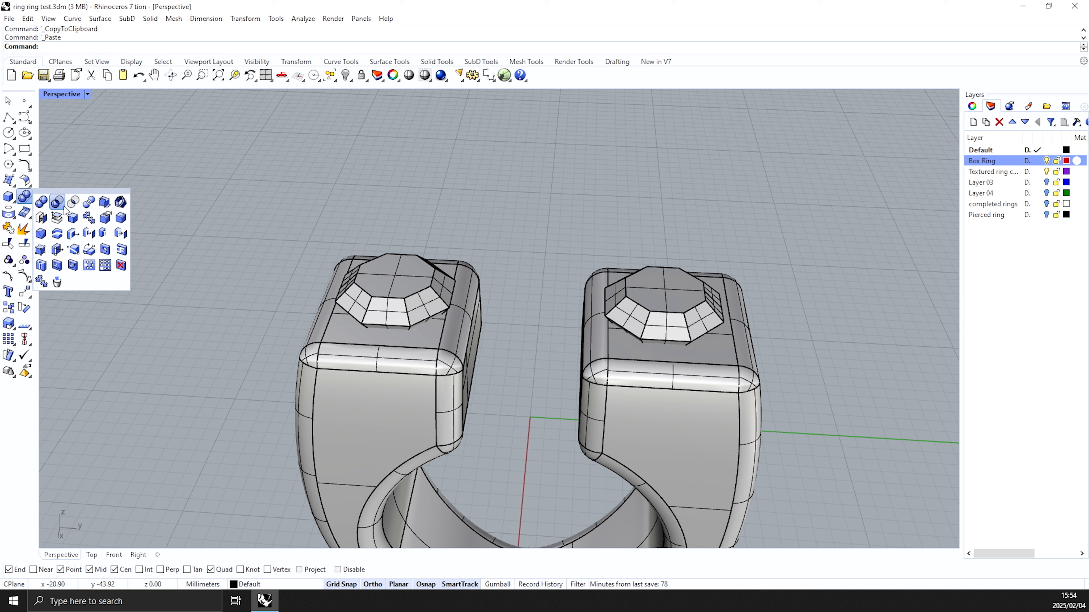
pyautogui.click(60, 208)
pyautogui.click(386, 423)
pyautogui.press('Return')
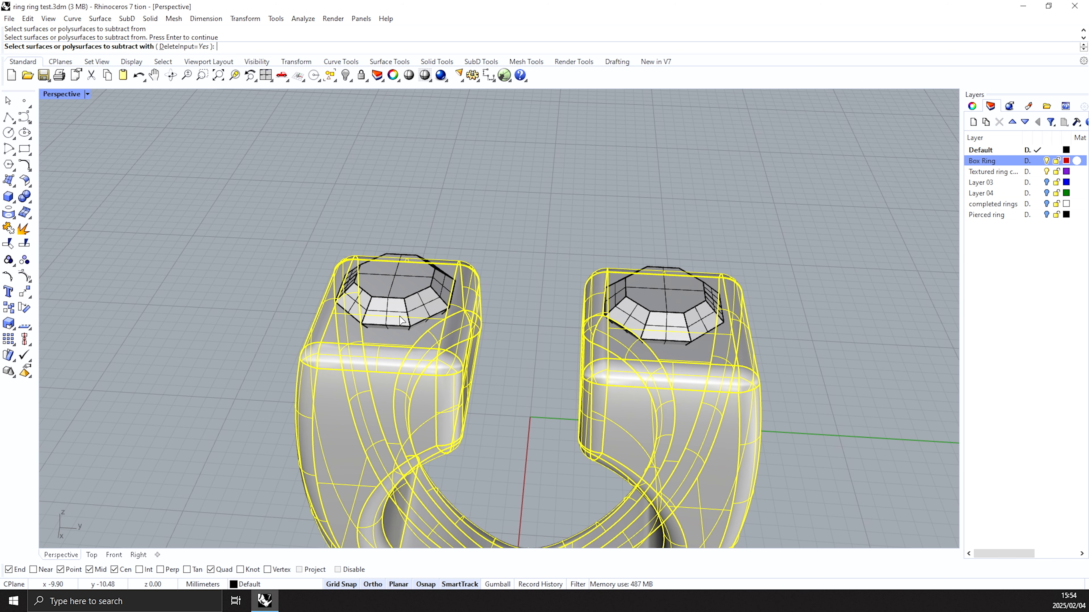
pyautogui.click(403, 317)
pyautogui.click(647, 296)
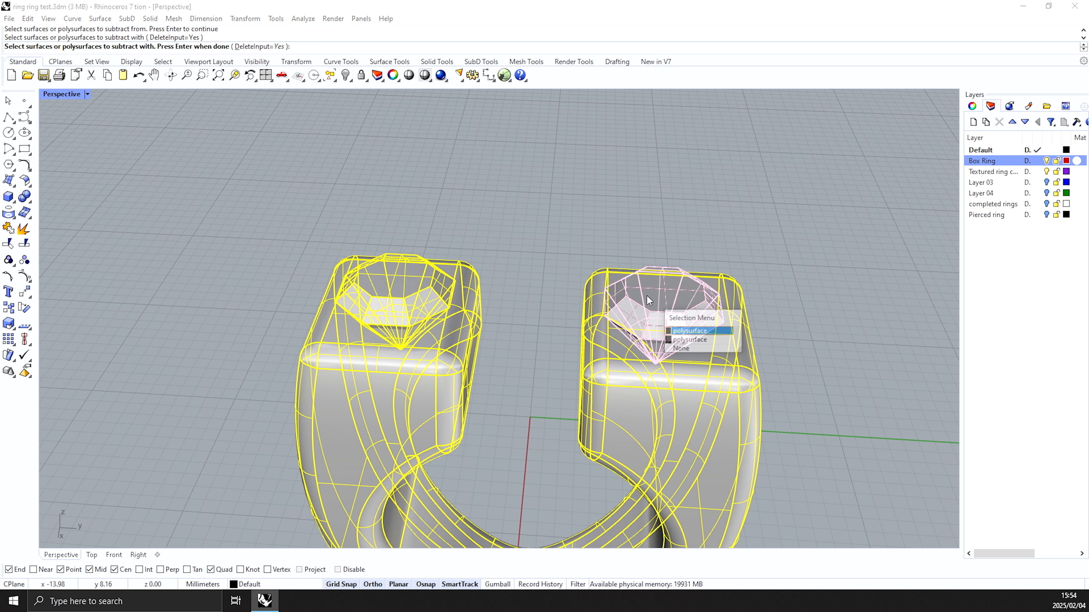
pyautogui.click(690, 330)
pyautogui.press('Return')
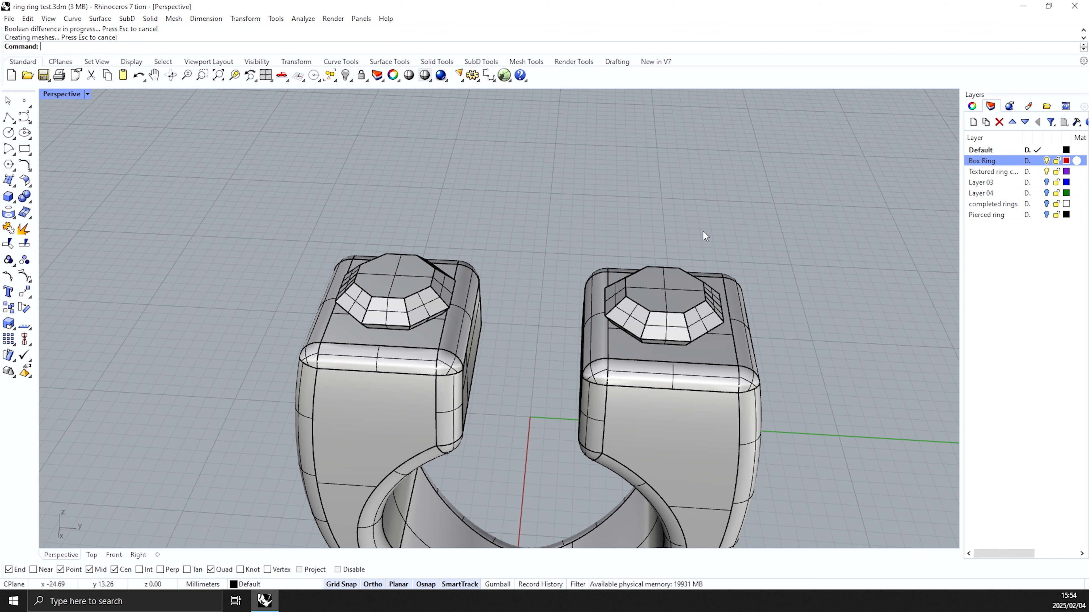
# Step: Drag the ring away from the gems to check the cut seats, and undo the drag
pyautogui.click(374, 352)
pyautogui.scroll(-3, 401, 342)
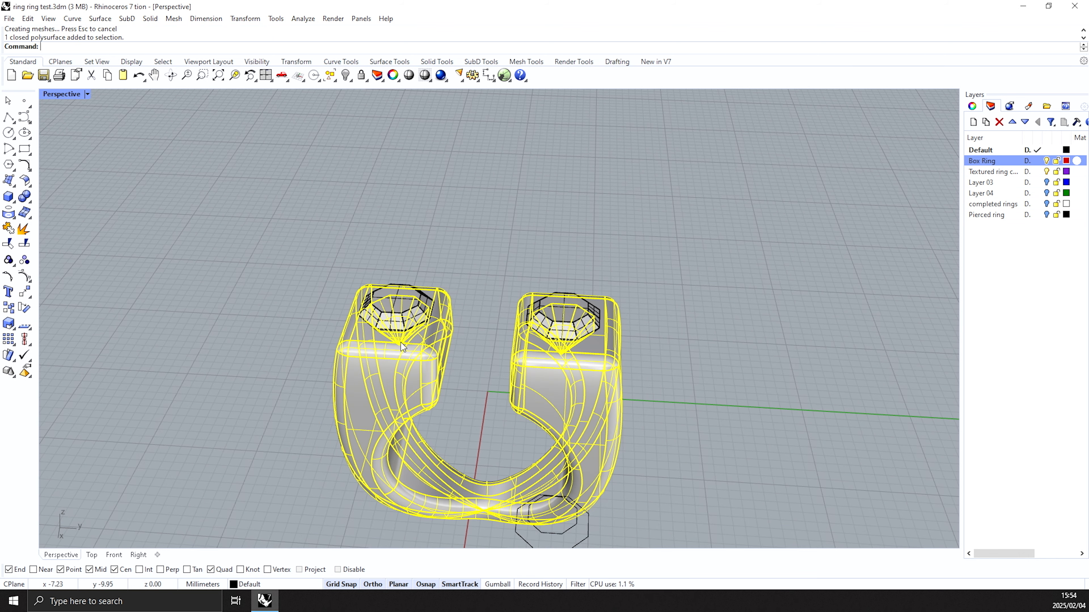
pyautogui.click(481, 328)
pyautogui.moveTo(443, 339); pyautogui.dragTo(438, 370)
pyautogui.click(497, 365)
pyautogui.scroll(4, 507, 370)
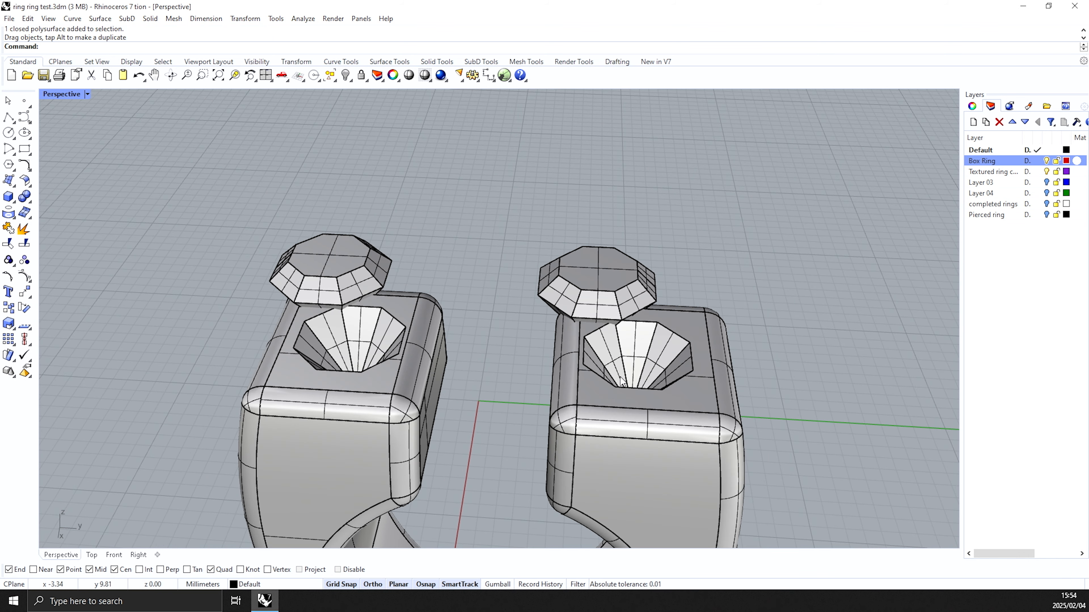
pyautogui.hotkey('ctrl', 'z')
pyautogui.click(517, 233)
pyautogui.scroll(2, 514, 282)
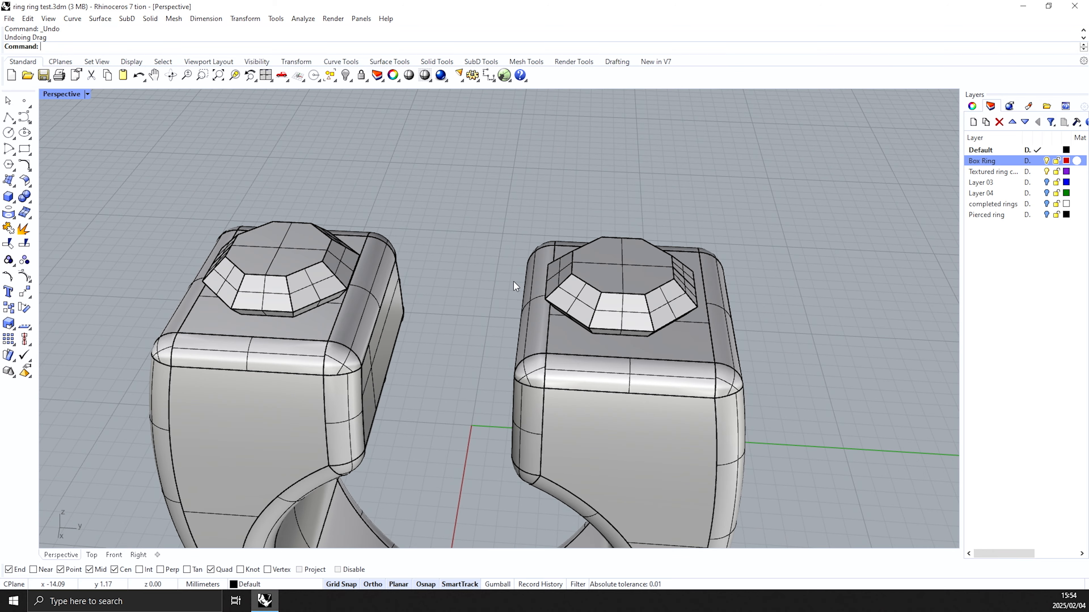
# Step: Inspect how both gems sit in the ring's boxes from several angles and in all four views
pyautogui.click(603, 288)
pyautogui.click(338, 249)
pyautogui.click(524, 212)
pyautogui.scroll(-3, 527, 212)
pyautogui.moveTo(561, 210); pyautogui.dragTo(240, 244, button='right')
pyautogui.scroll(-5, 357, 319)
pyautogui.moveTo(357, 320); pyautogui.dragTo(579, 317, button='right')
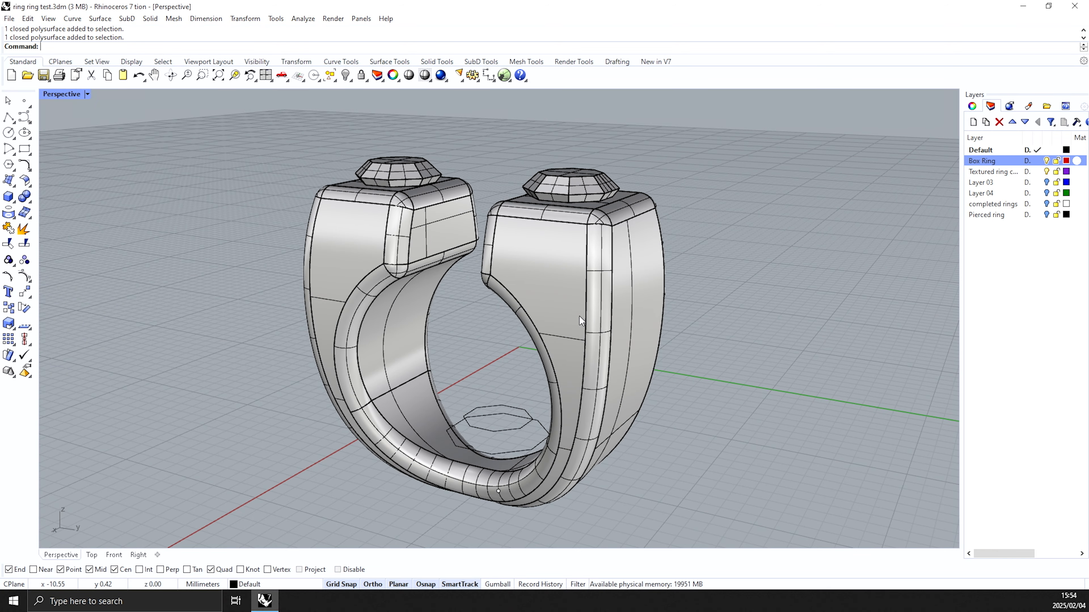
pyautogui.click(265, 75)
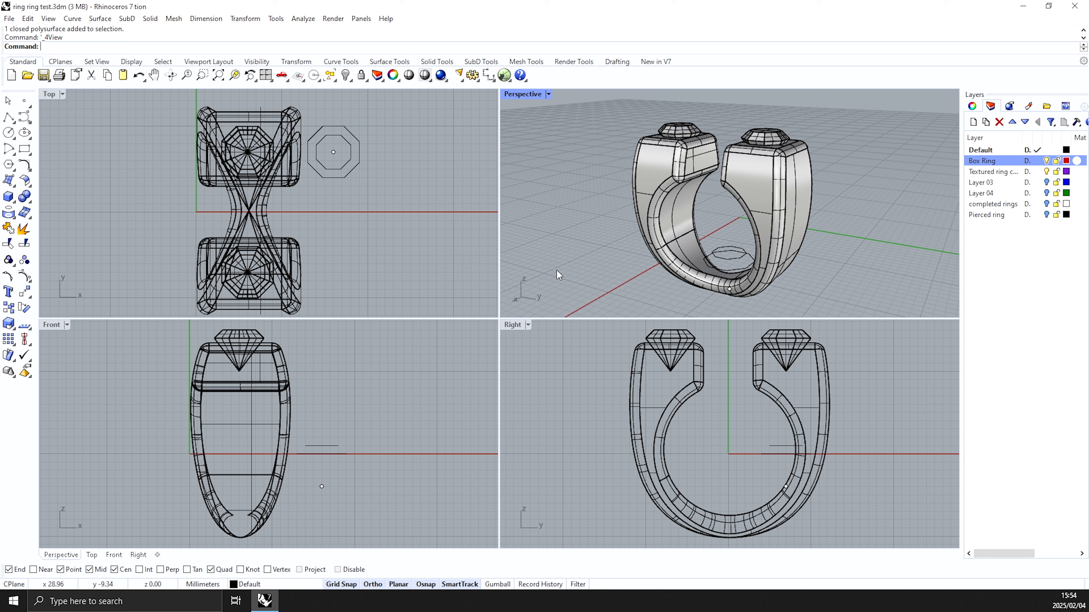
pyautogui.scroll(-3, 557, 275)
pyautogui.scroll(-5, 258, 219)
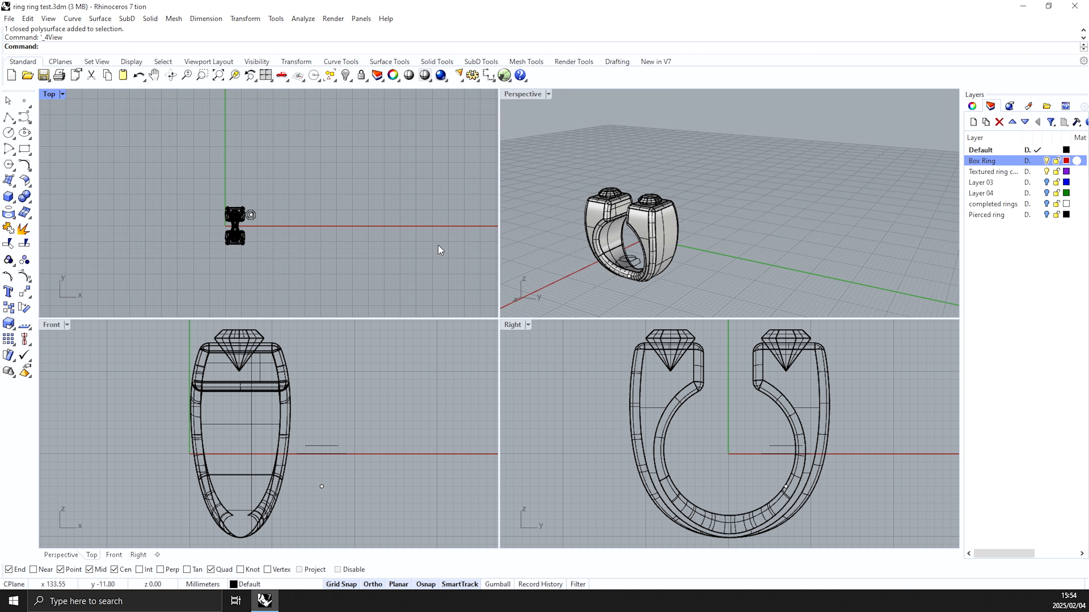
# Step: Hide the finished box ring with its gems and leftover curves, and turn on the Pierced ring layer
pyautogui.scroll(-3, 440, 249)
pyautogui.scroll(-6, 274, 393)
pyautogui.moveTo(245, 366); pyautogui.dragTo(417, 497)
pyautogui.hotkey('ctrl', 'h')
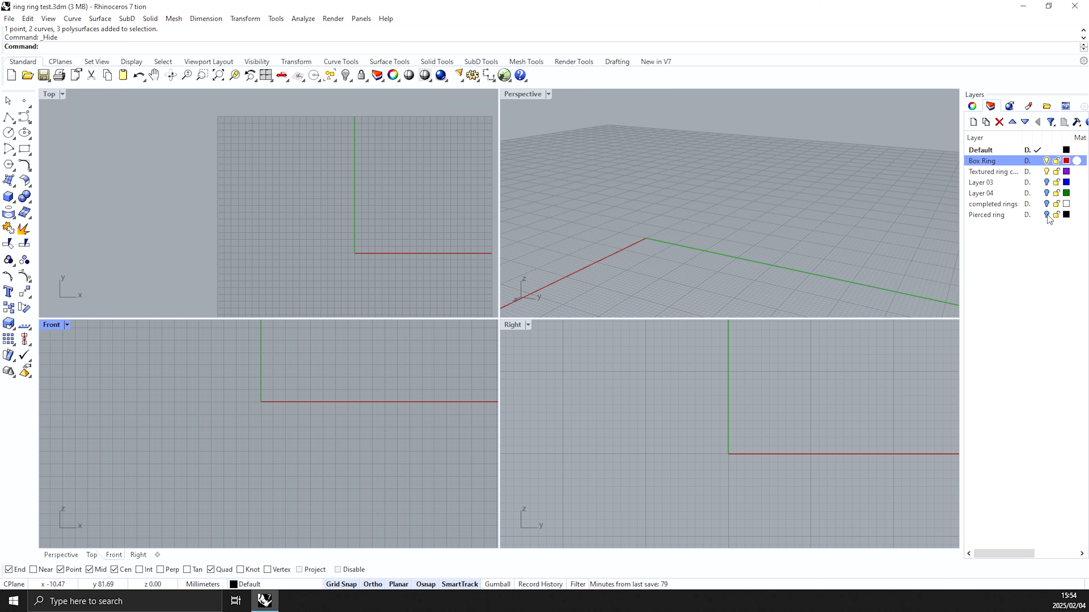
pyautogui.click(1046, 215)
pyautogui.click(650, 379)
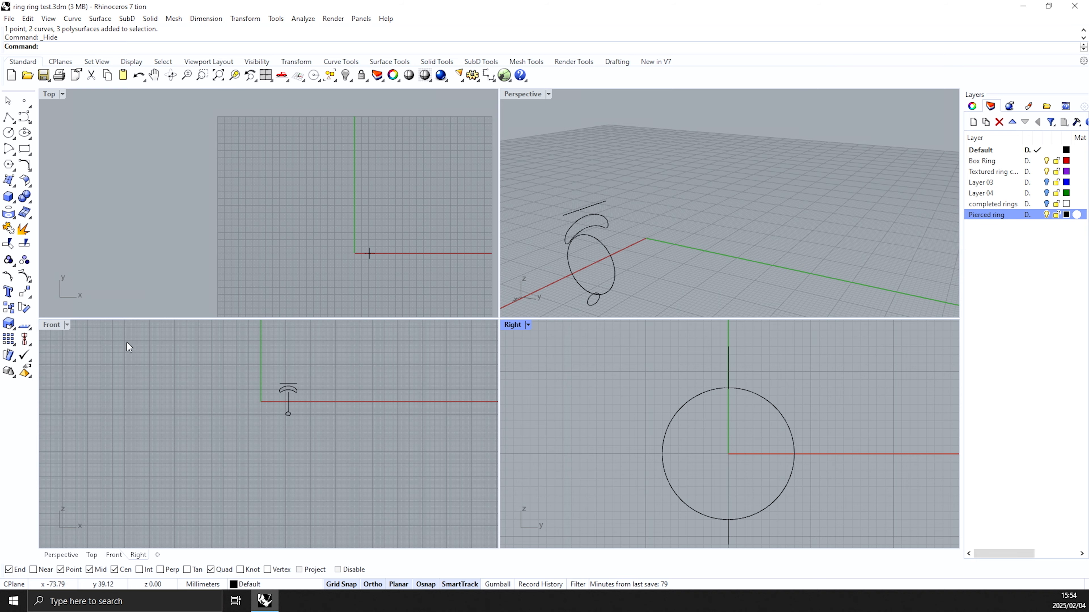
# Step: Start a one-rail sweep using the large circle as rail and the crescent and small ellipse as cross sections
pyautogui.doubleClick(50, 323)
pyautogui.scroll(-4, 182, 476)
pyautogui.scroll(4, 416, 291)
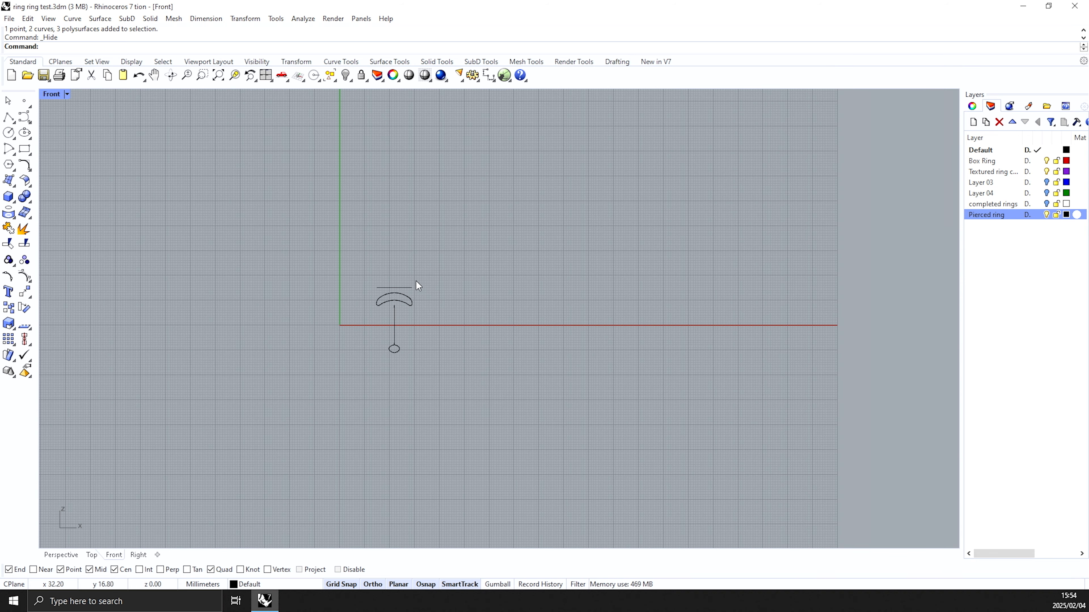
pyautogui.scroll(5, 376, 312)
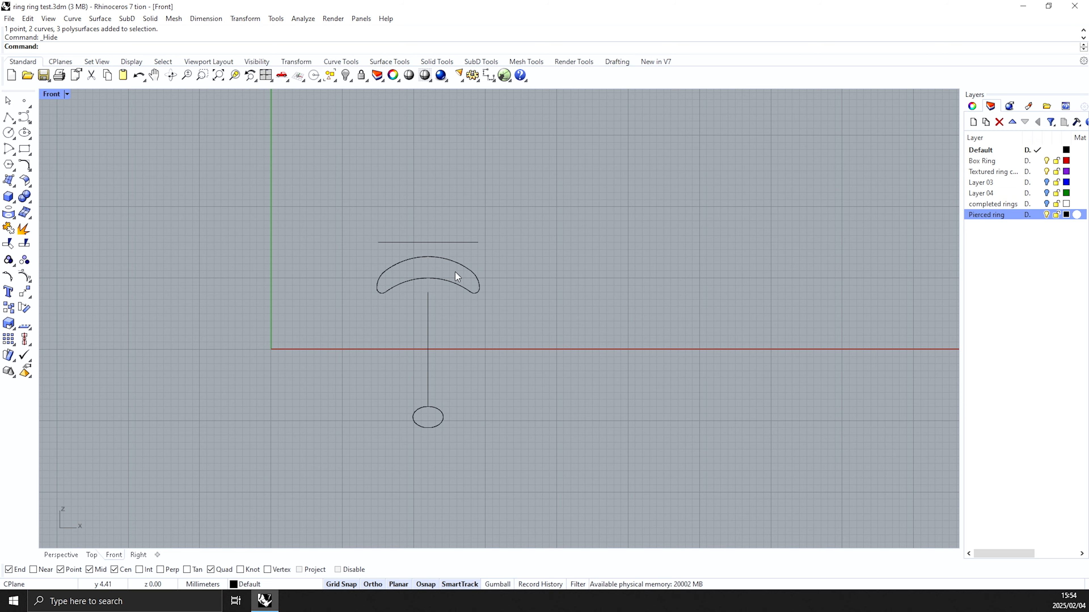
pyautogui.click(282, 77)
pyautogui.moveTo(711, 309); pyautogui.dragTo(626, 273, button='right')
pyautogui.scroll(3, 658, 214)
pyautogui.click(13, 183)
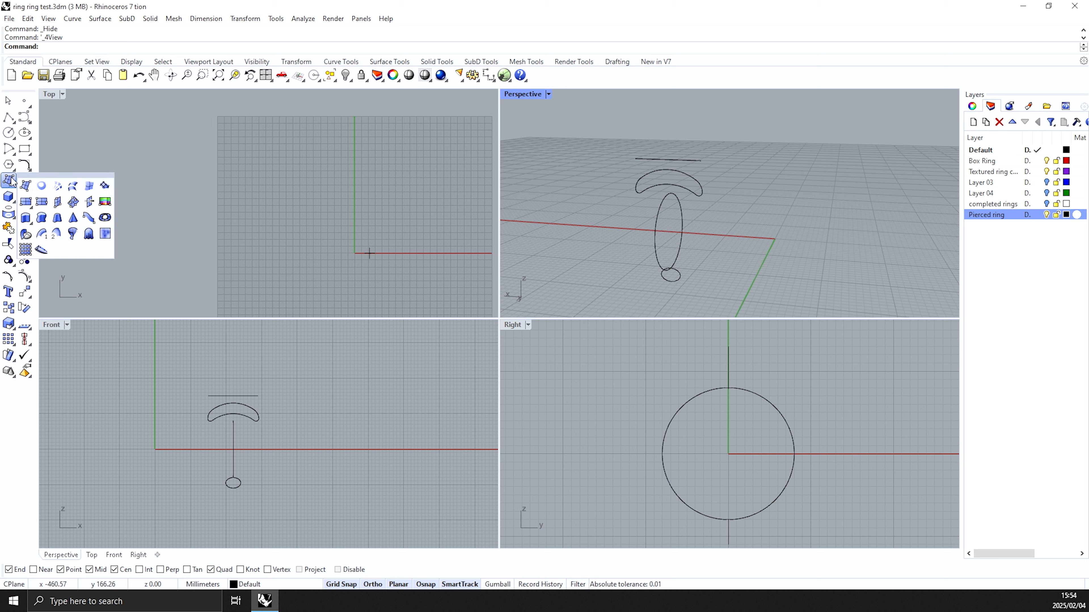
pyautogui.click(57, 234)
pyautogui.scroll(2, 670, 237)
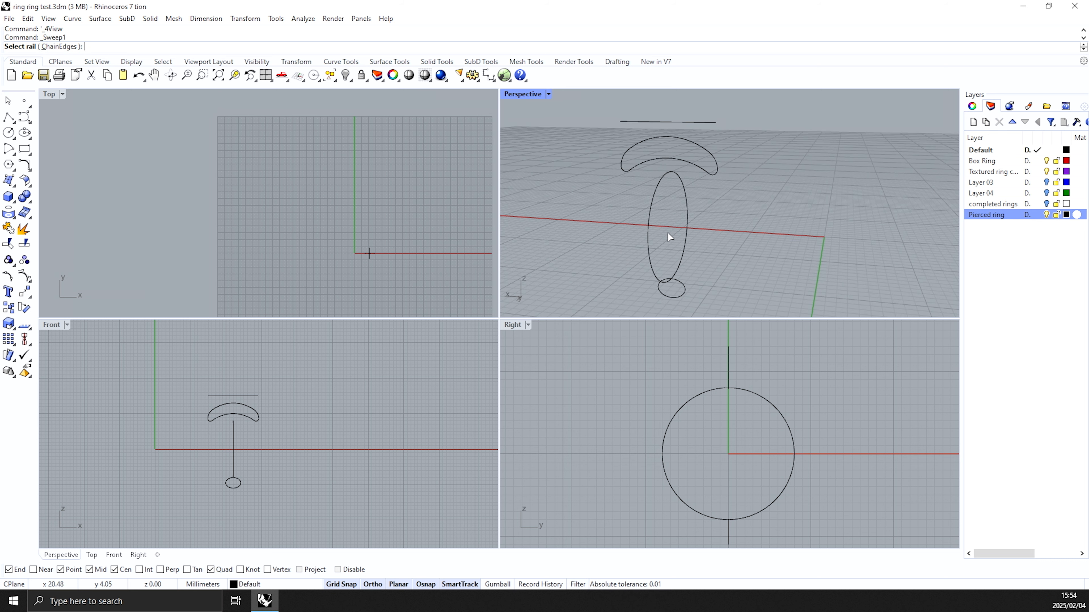
pyautogui.click(645, 227)
pyautogui.click(713, 158)
pyautogui.click(686, 293)
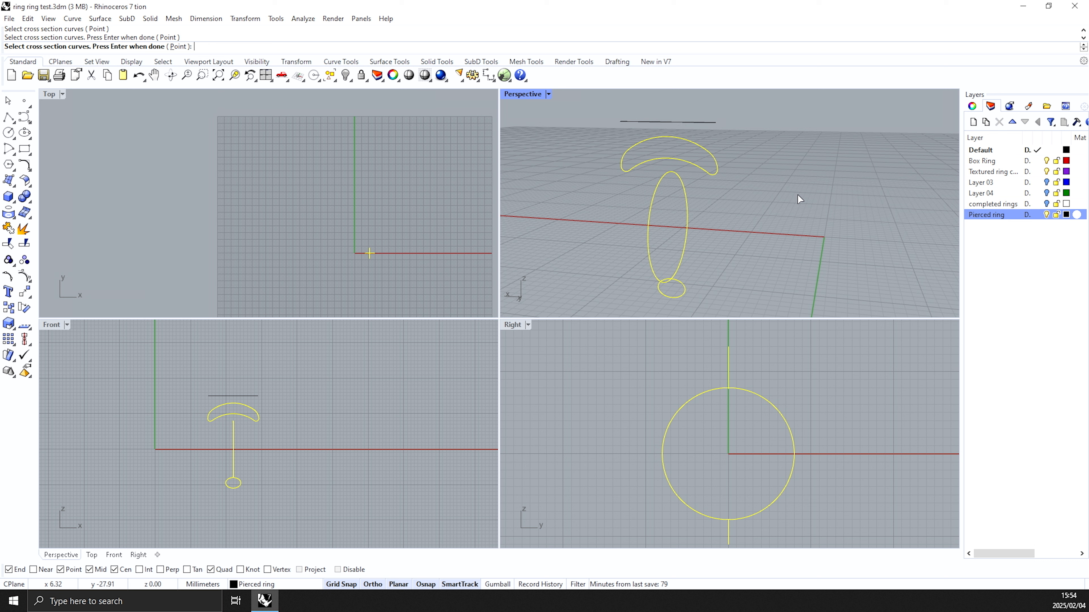
pyautogui.press('Return')
# Step: Align the sweep seams by moving the crescent's seam point to its top centre and the ellipse's to its bottom quadrant
pyautogui.scroll(4, 246, 417)
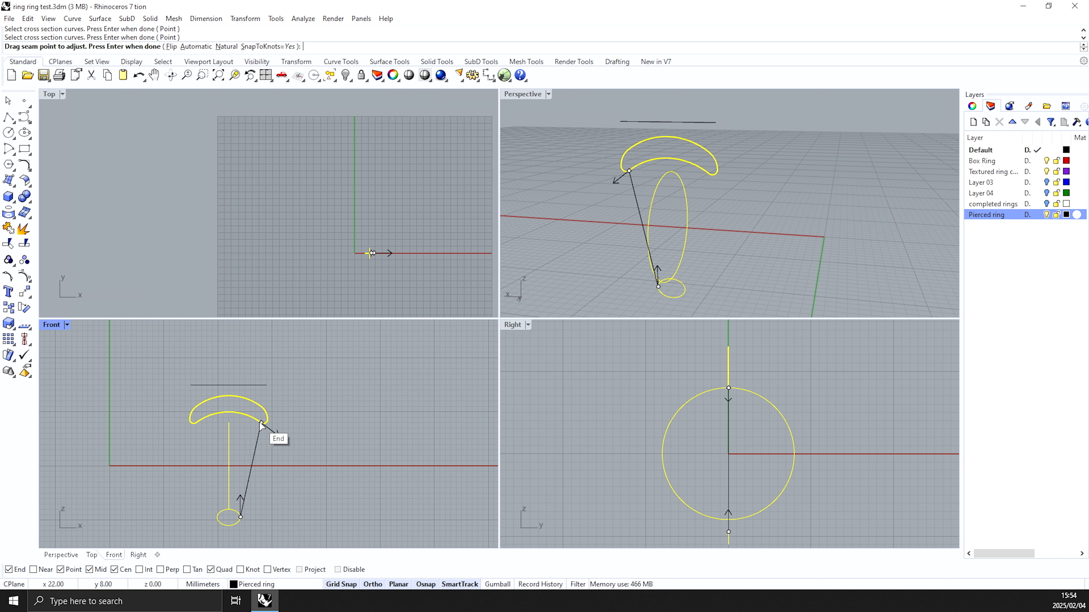
pyautogui.moveTo(260, 422); pyautogui.dragTo(230, 395)
pyautogui.scroll(-5, 324, 380)
pyautogui.scroll(5, 272, 479)
pyautogui.click(288, 435)
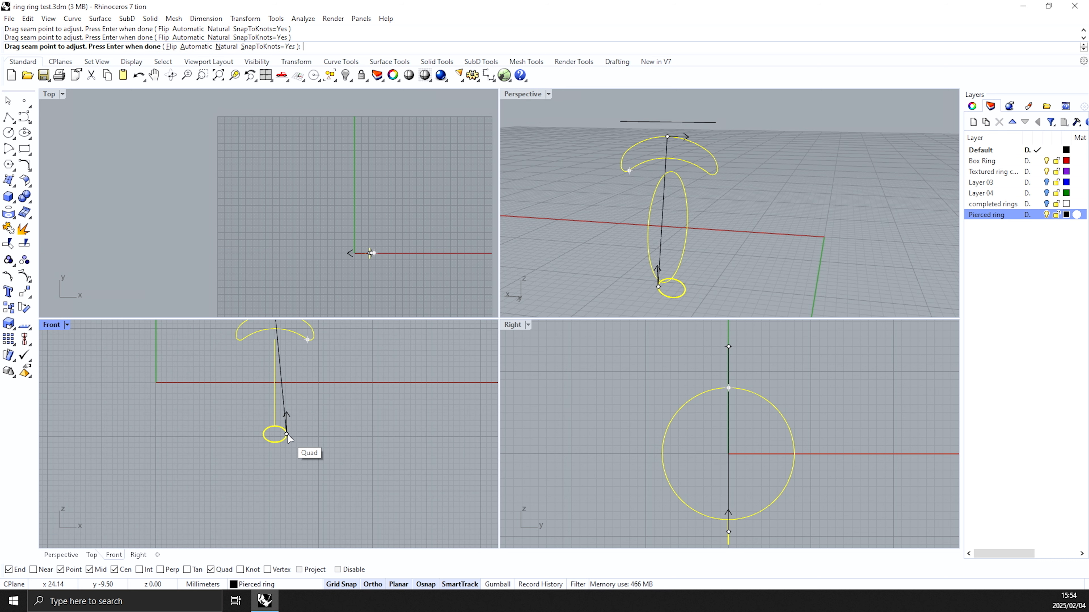
pyautogui.scroll(2, 284, 434)
pyautogui.moveTo(288, 434); pyautogui.dragTo(274, 464)
pyautogui.scroll(-3, 275, 468)
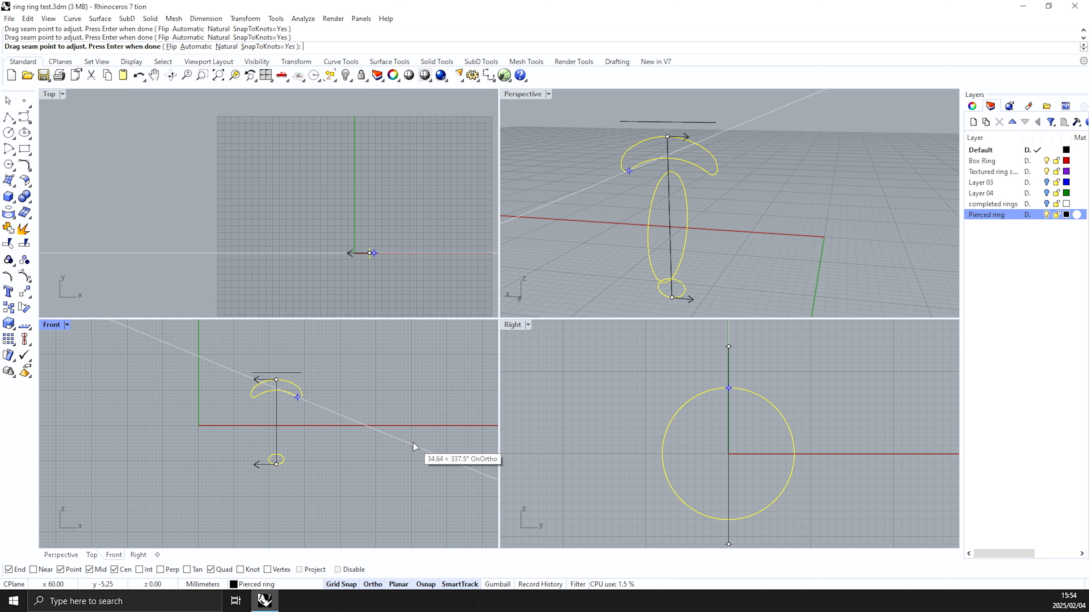
# Step: Complete the one-rail sweep of the ring with Closed sweep enabled
pyautogui.press('Return')
pyautogui.click(309, 331)
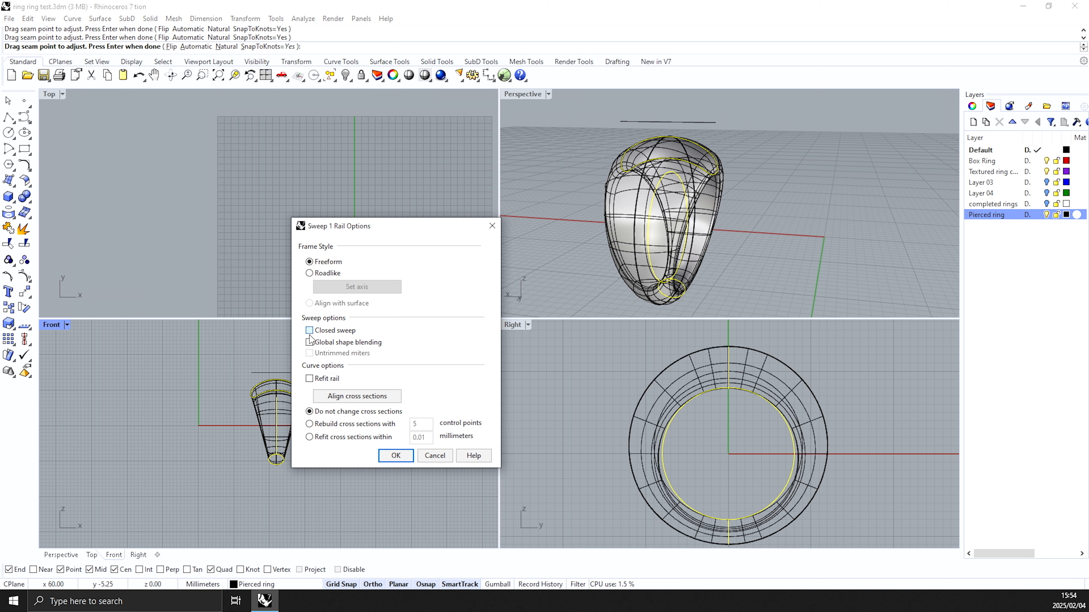
pyautogui.click(395, 455)
pyautogui.moveTo(827, 238); pyautogui.dragTo(798, 164, button='right')
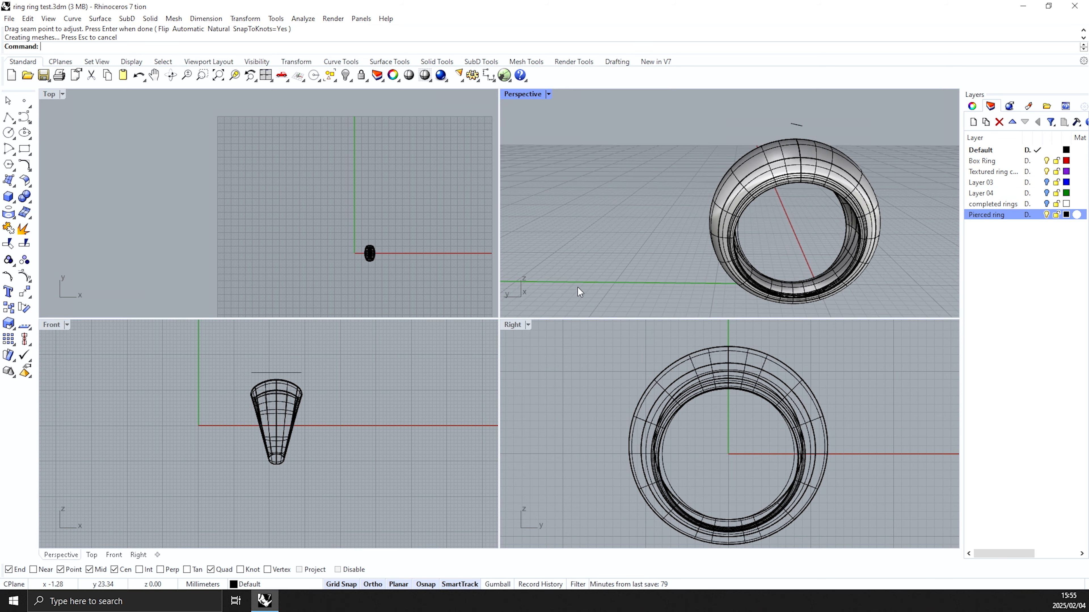
# Step: Draw a horizontal polyline in the front view just above the existing line over the ring, matching its width
pyautogui.scroll(6, 257, 372)
pyautogui.click(244, 370)
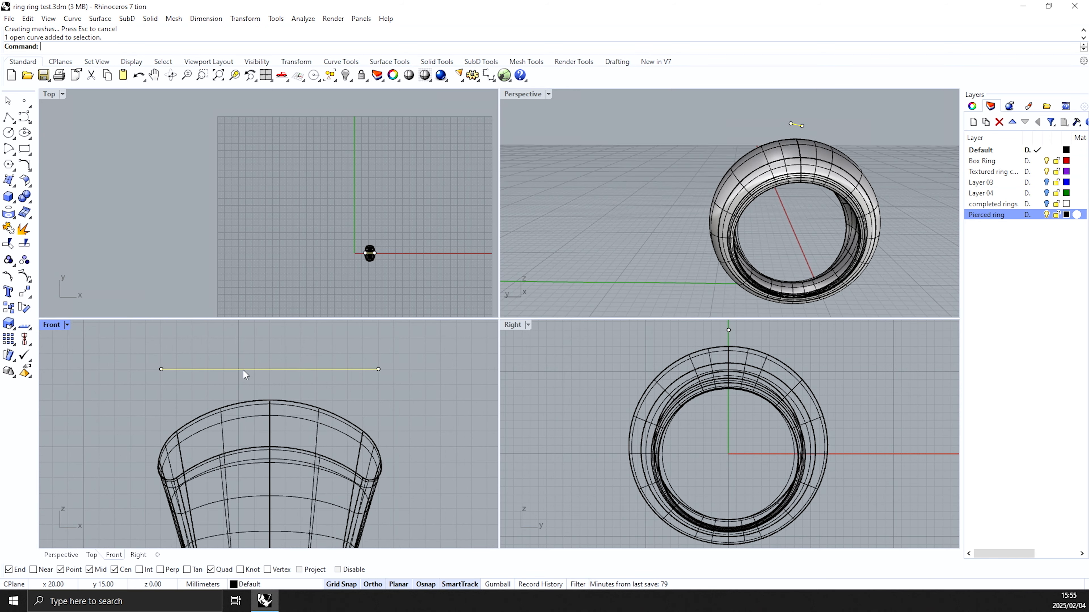
pyautogui.scroll(2, 272, 352)
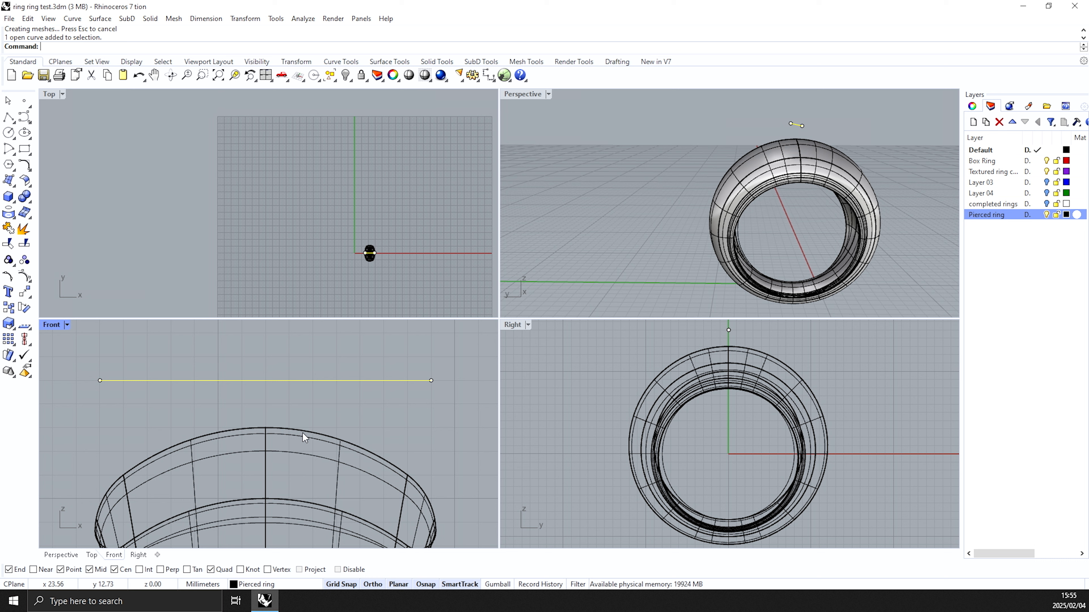
pyautogui.press('Escape')
pyautogui.click(272, 380)
pyautogui.scroll(-2, 286, 378)
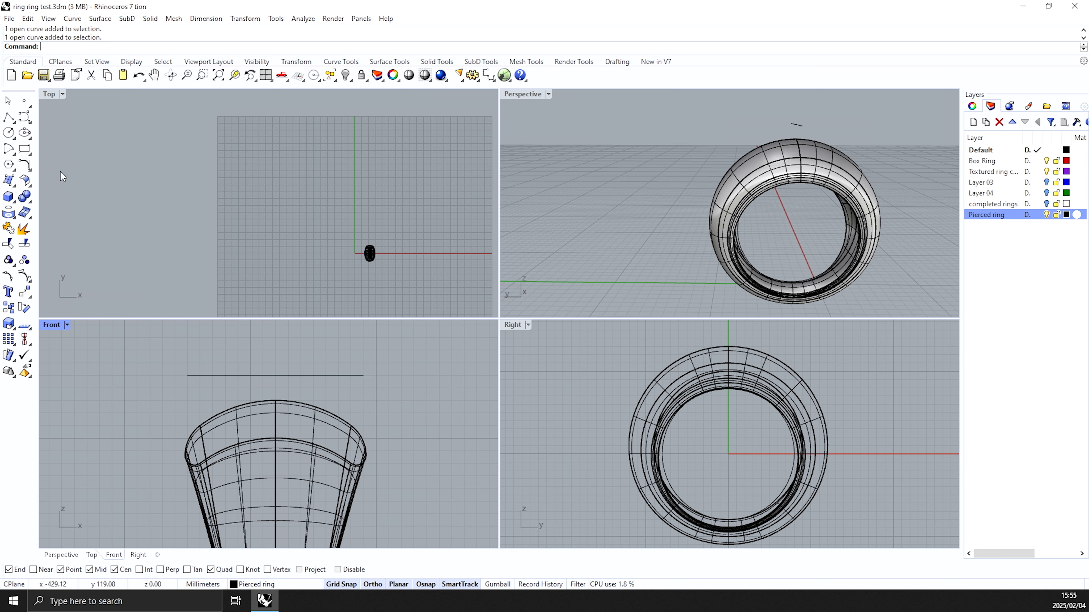
pyautogui.click(8, 117)
pyautogui.scroll(4, 185, 379)
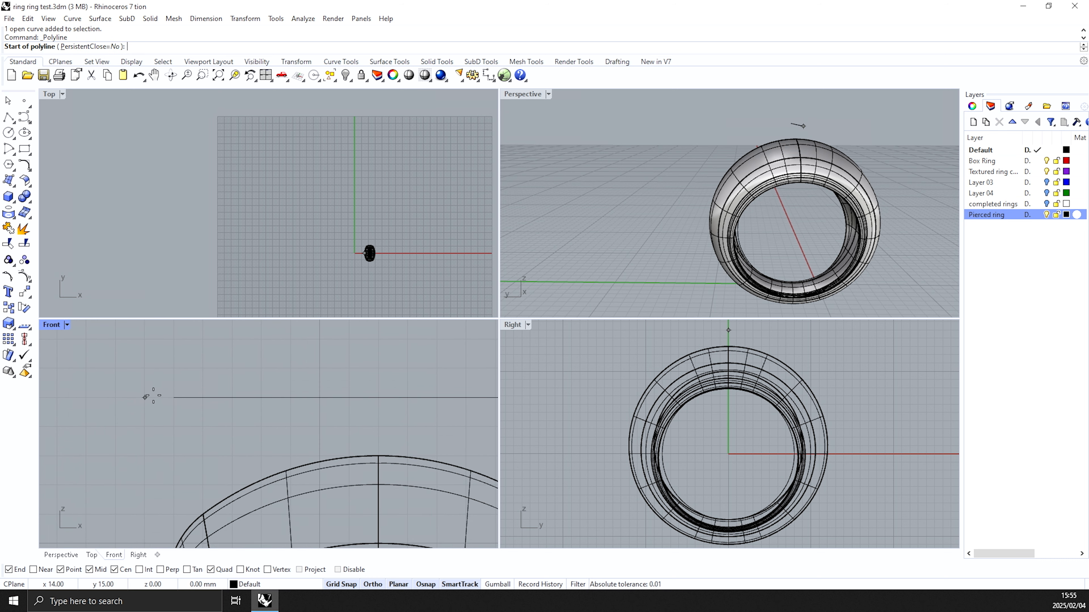
pyautogui.click(169, 372)
pyautogui.scroll(-1, 169, 372)
pyautogui.click(436, 371)
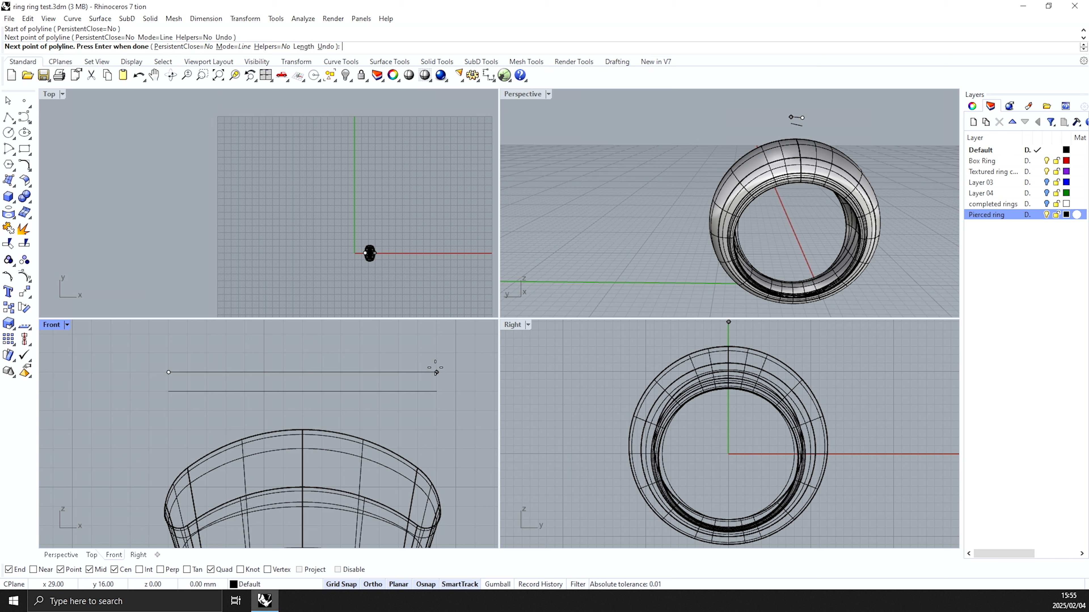
pyautogui.press('Return')
# Step: Delete the original line over the ring and lower the new one to just above the ring's top
pyautogui.click(414, 392)
pyautogui.press('Delete')
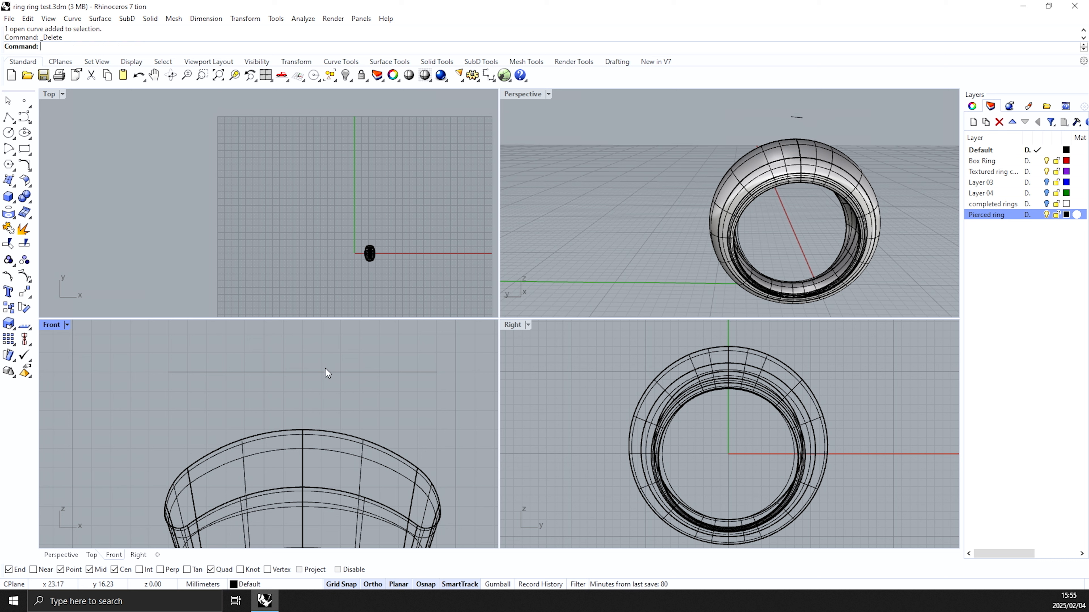
pyautogui.click(313, 372)
pyautogui.moveTo(312, 374); pyautogui.dragTo(306, 408)
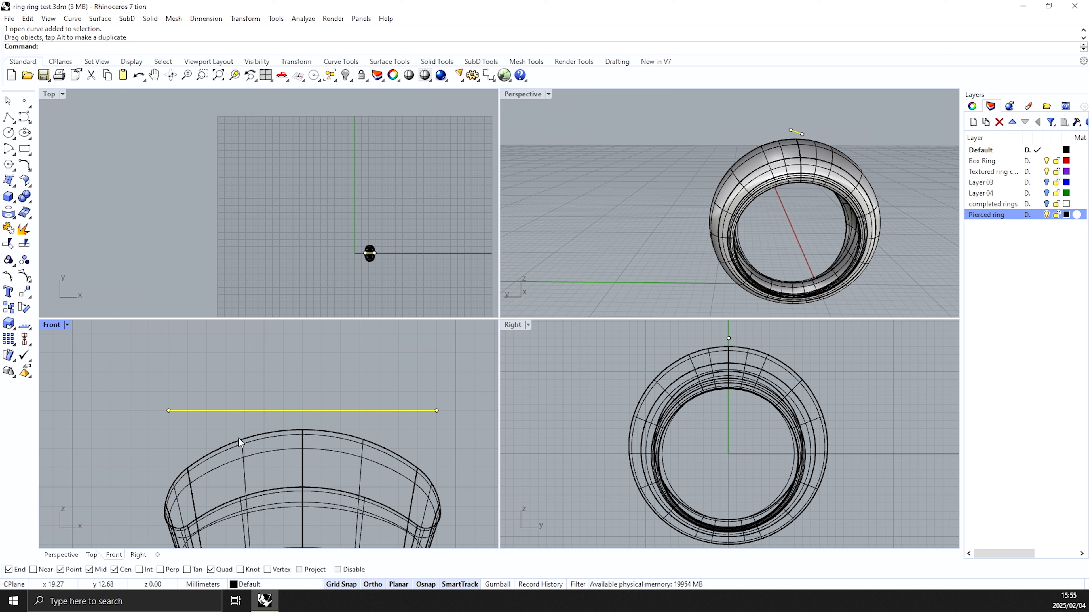
# Step: Draw a horizontal line about 4 mm long just below the ring's base in the front view
pyautogui.scroll(-5, 262, 382)
pyautogui.scroll(5, 272, 453)
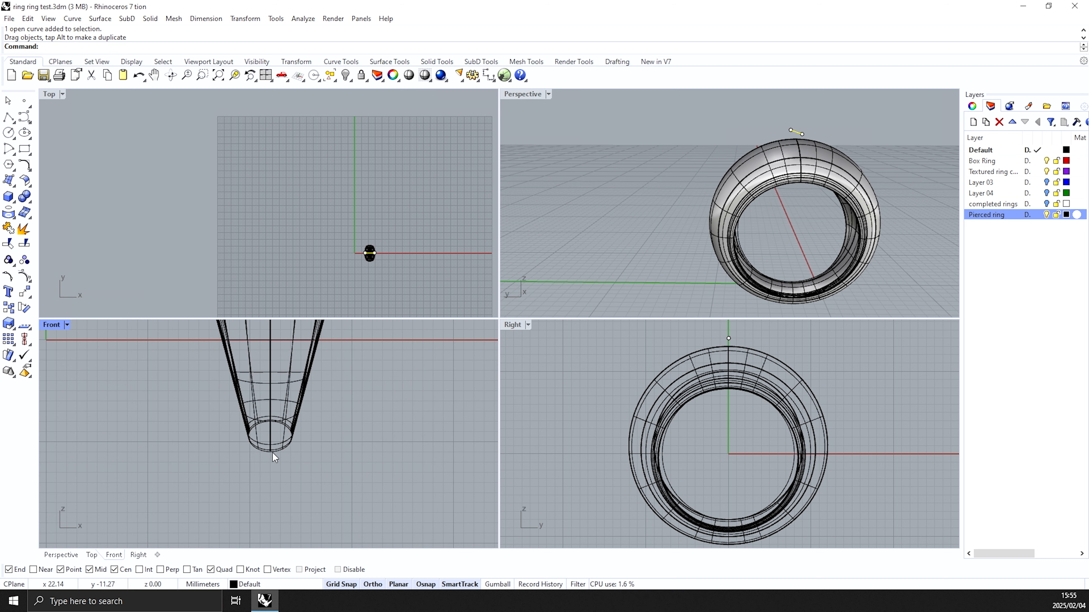
pyautogui.click(8, 116)
pyautogui.click(214, 478)
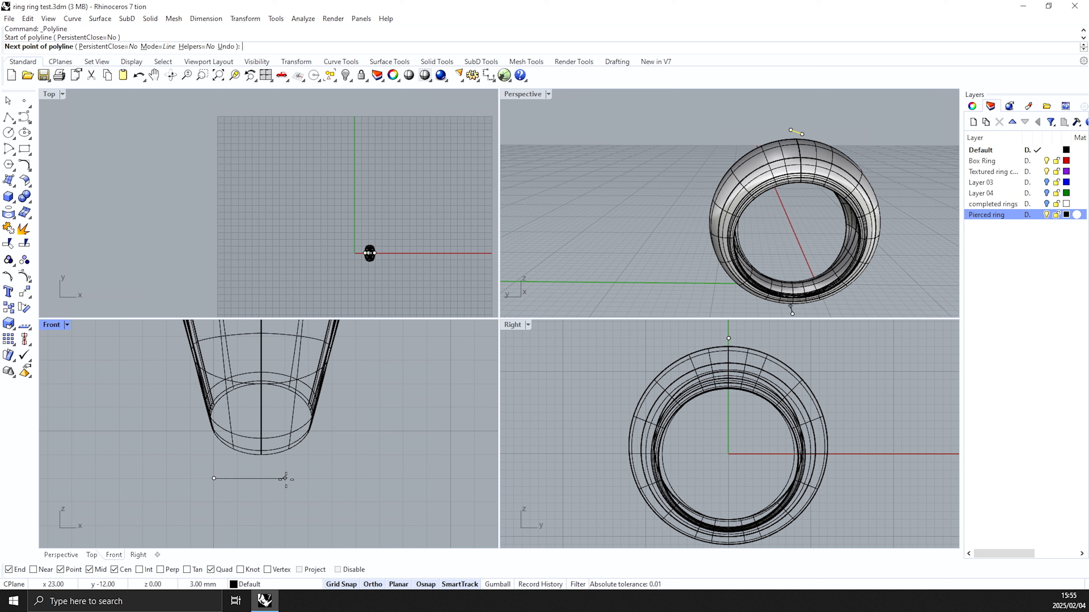
pyautogui.click(308, 478)
pyautogui.press('Return')
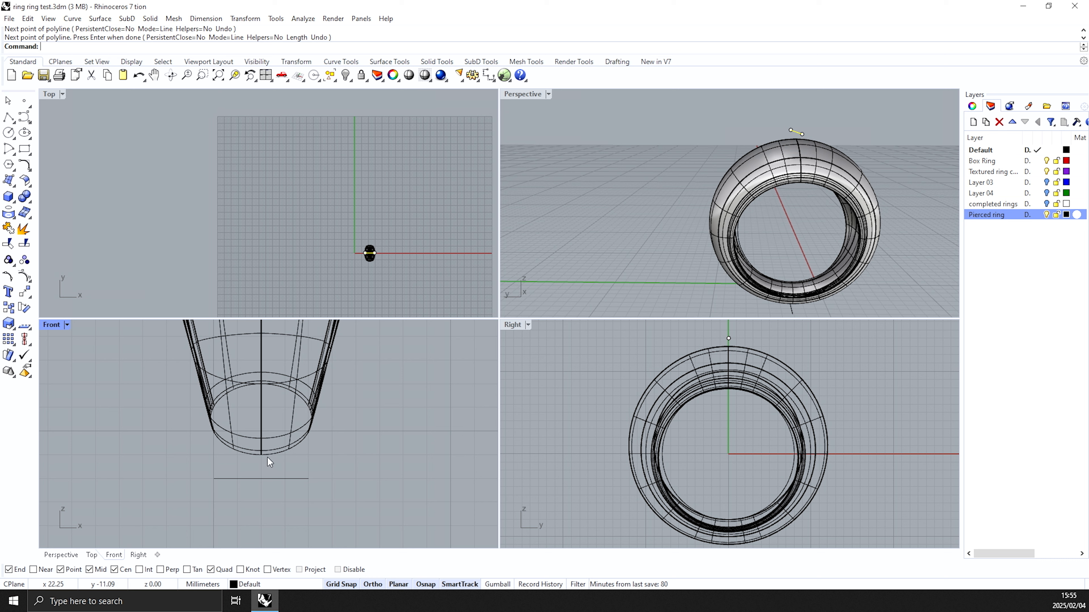
pyautogui.scroll(3, 267, 457)
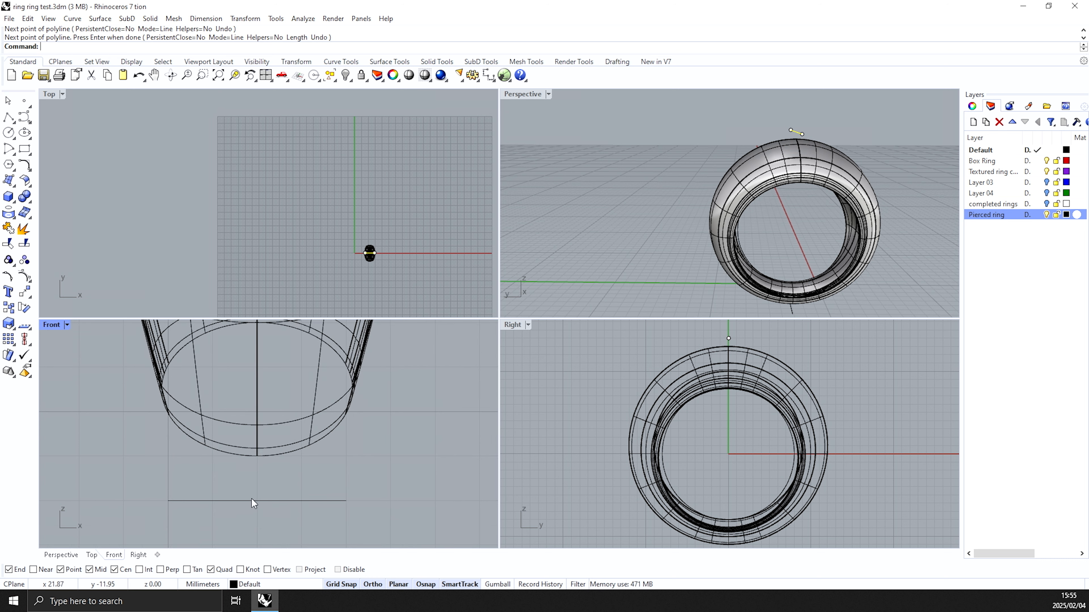
pyautogui.scroll(-3, 609, 445)
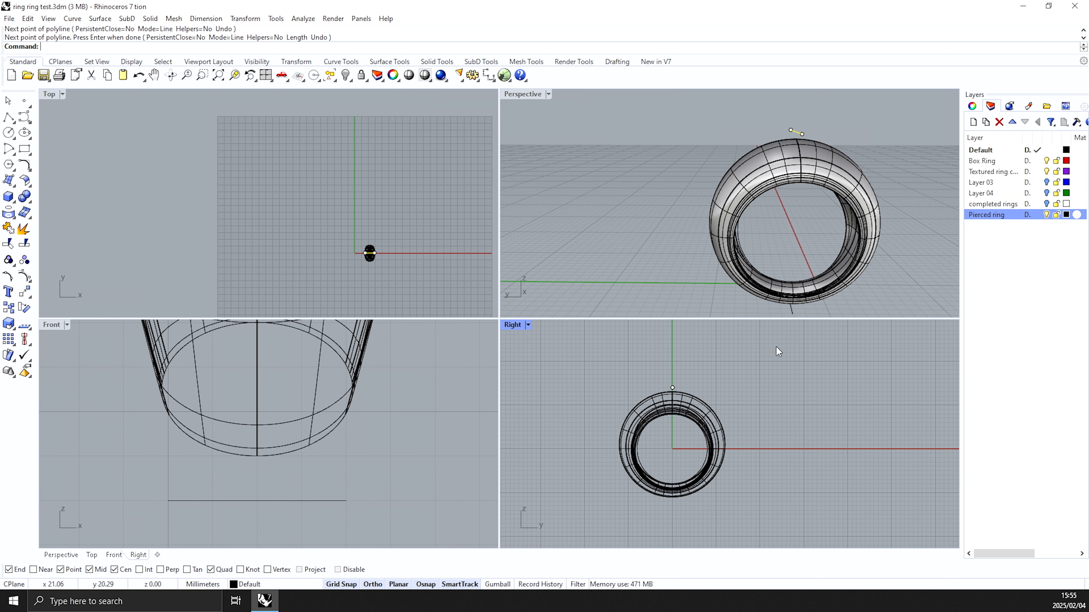
# Step: Hide the swept solid ring so that only its construction curves are left on screen
pyautogui.click(816, 165)
pyautogui.hotkey('ctrl', 'h')
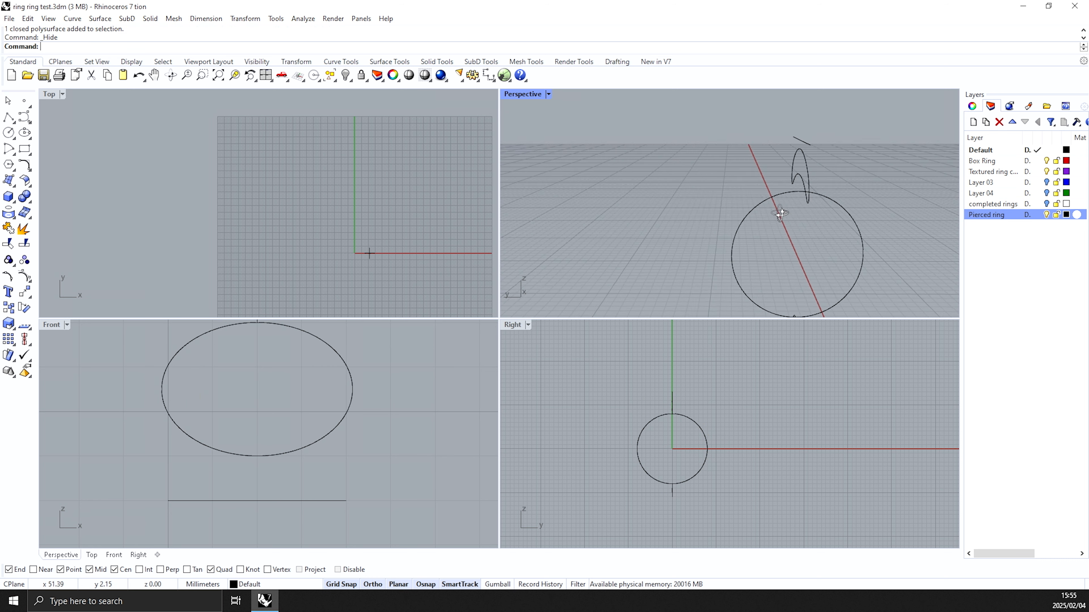
pyautogui.moveTo(780, 213); pyautogui.dragTo(737, 191, button='right')
pyautogui.click(704, 201)
pyautogui.scroll(-3, 730, 174)
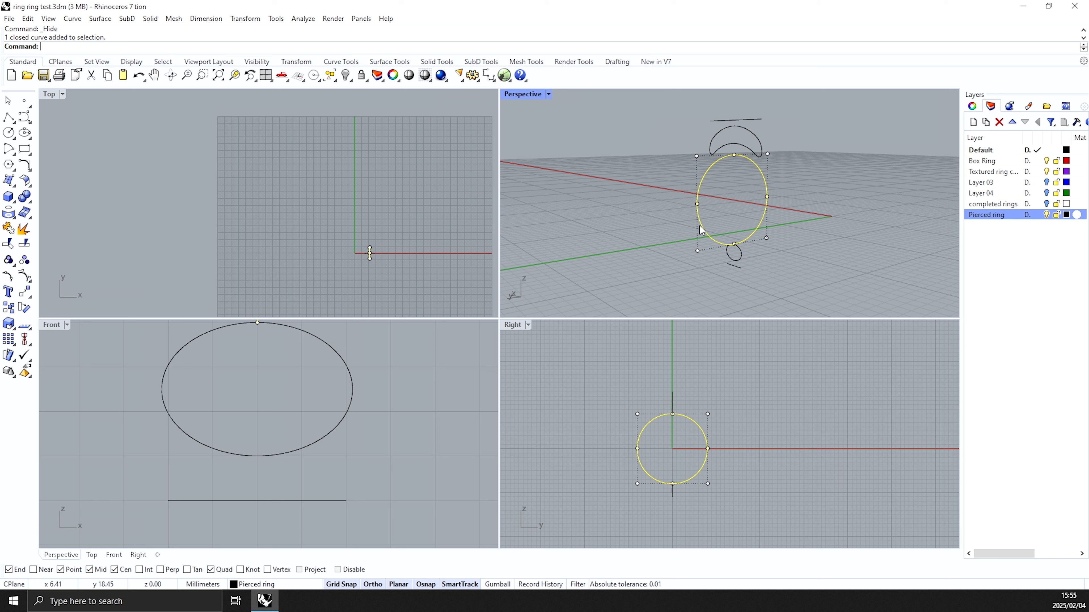
pyautogui.click(578, 191)
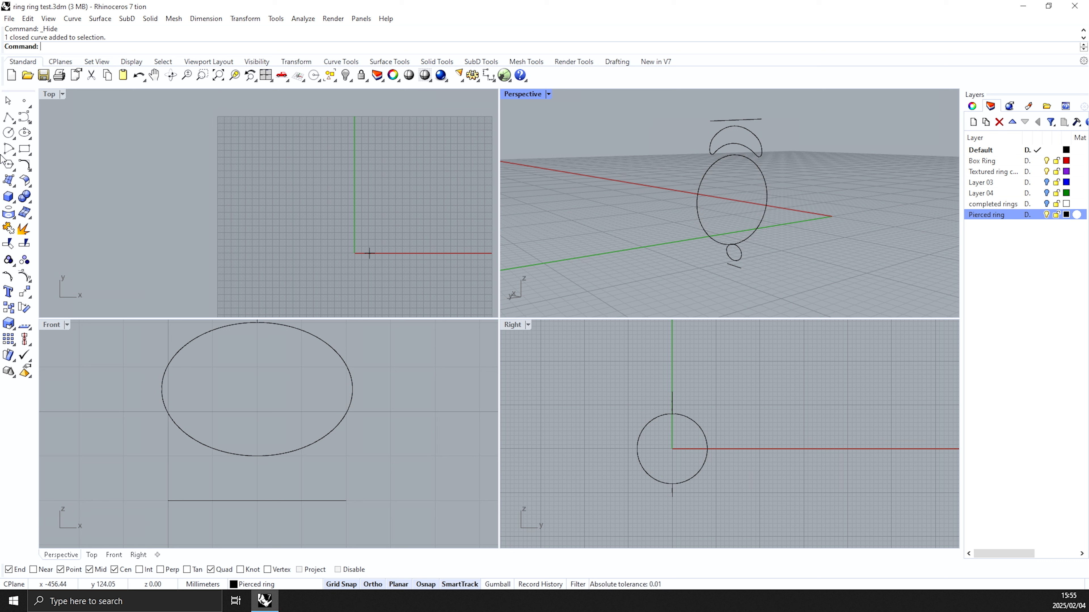
# Step: Sweep the upper and lower straight lines along the large circle as a closed one-rail sweep
pyautogui.click(12, 183)
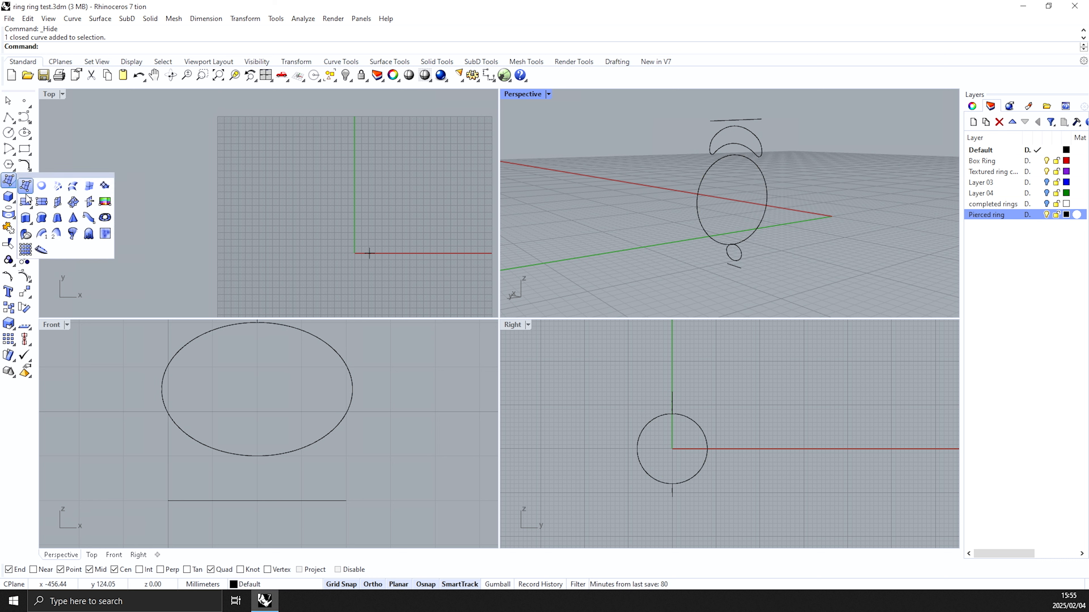
pyautogui.click(57, 234)
pyautogui.click(760, 168)
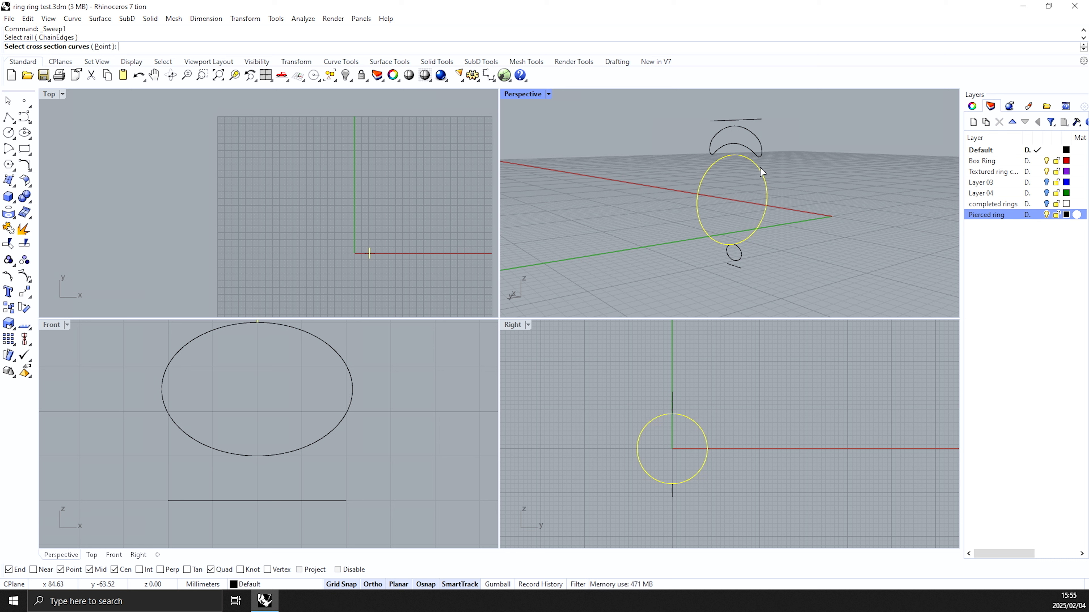
pyautogui.click(754, 120)
pyautogui.scroll(1, 735, 267)
pyautogui.click(735, 266)
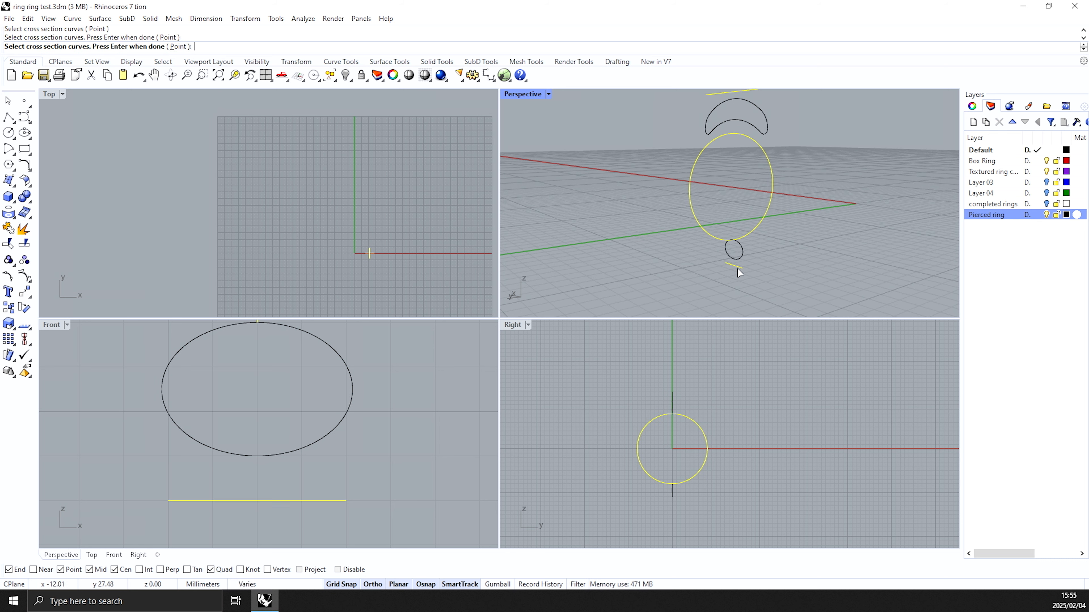
pyautogui.press('Return')
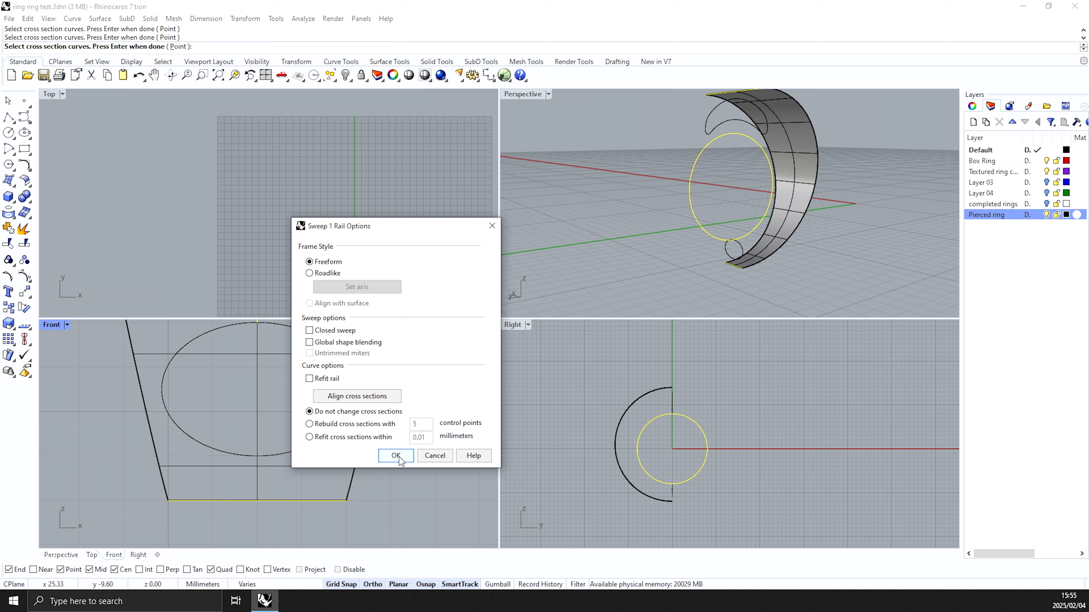
pyautogui.click(309, 330)
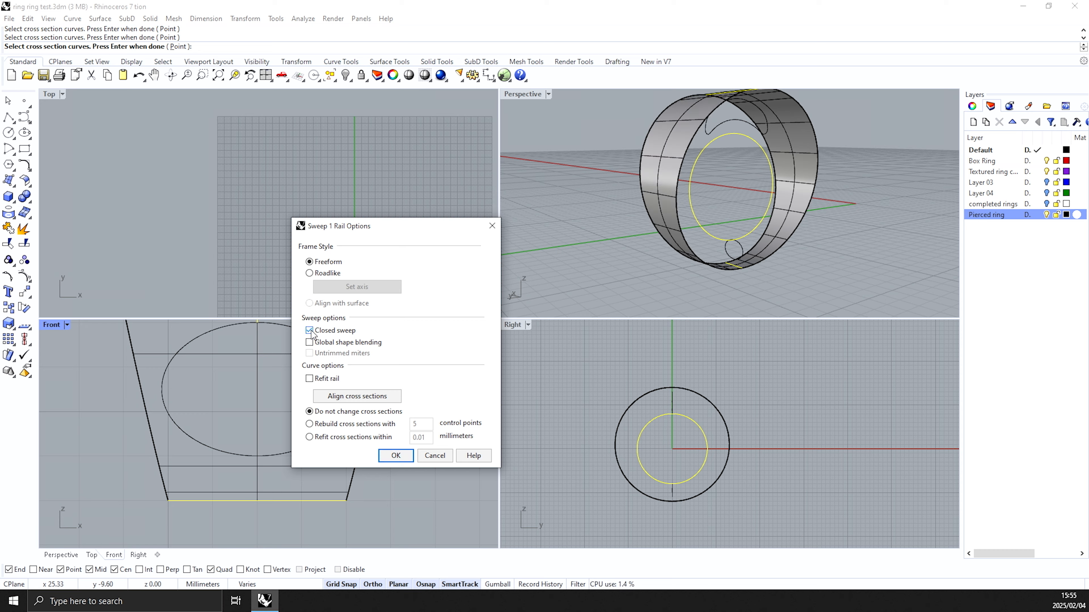
pyautogui.click(405, 456)
# Step: Inspect the swept band surface from several angles in an enlarged perspective view
pyautogui.moveTo(706, 230); pyautogui.dragTo(658, 198, button='right')
pyautogui.moveTo(782, 188); pyautogui.dragTo(745, 221, button='right')
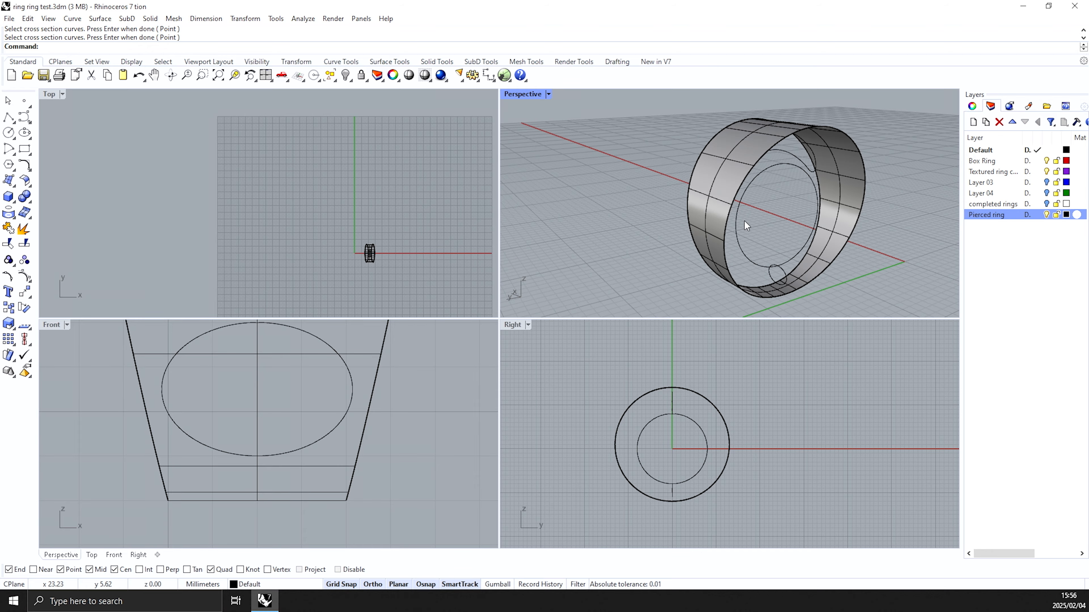
pyautogui.doubleClick(528, 94)
pyautogui.moveTo(622, 180); pyautogui.dragTo(701, 178, button='right')
pyautogui.moveTo(659, 228); pyautogui.dragTo(548, 331, button='right')
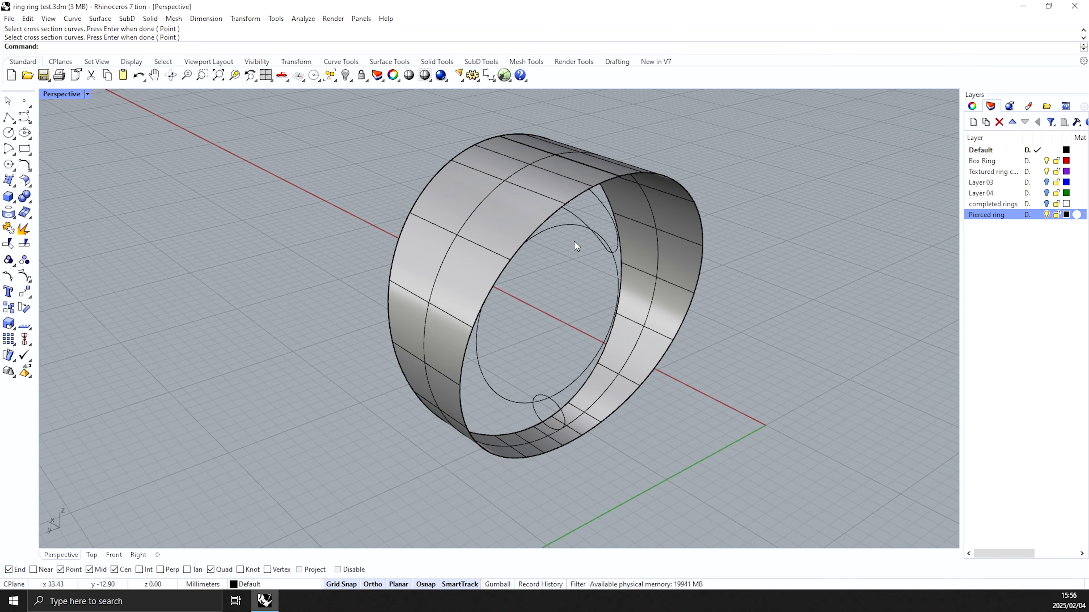
pyautogui.moveTo(497, 269); pyautogui.dragTo(522, 225, button='right')
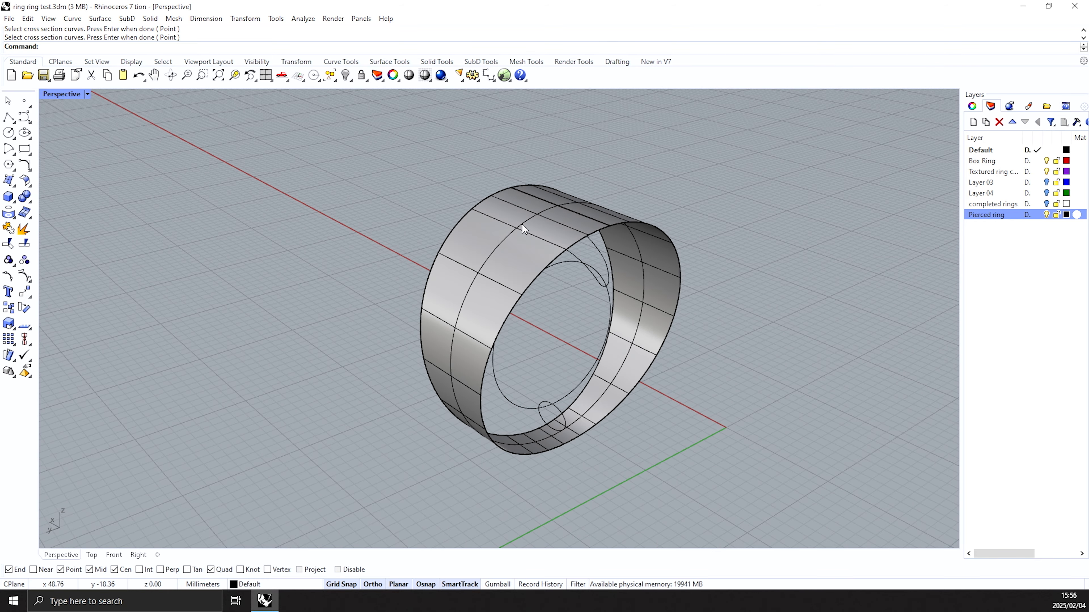
# Step: Unroll the swept band surface into a flat strip with UnrollSrf, without unrolling any curves along with it
pyautogui.click(522, 225)
pyautogui.moveTo(651, 211); pyautogui.dragTo(691, 262, button='right')
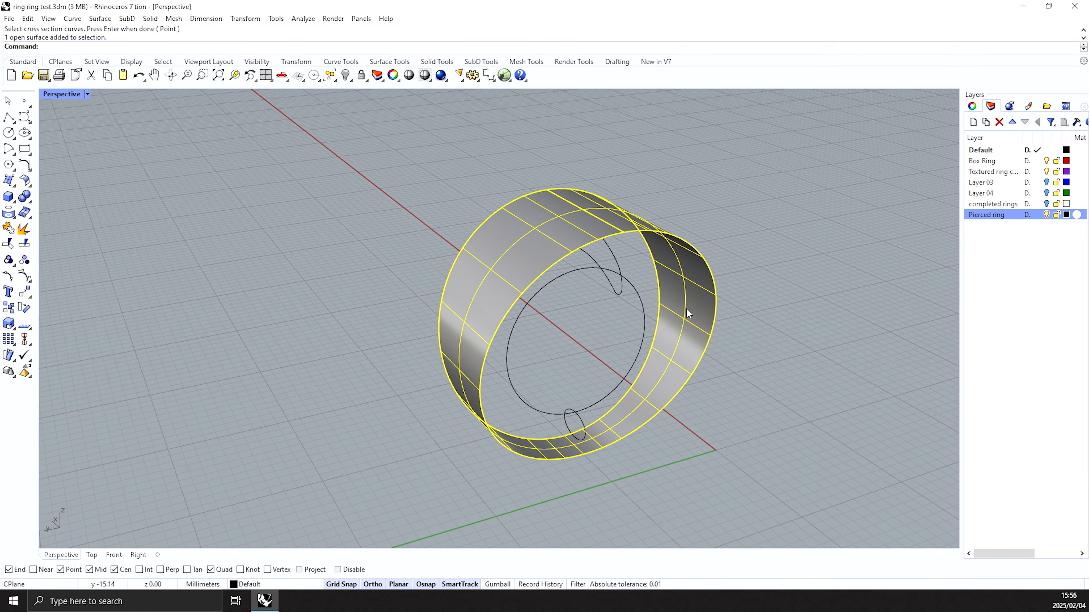
pyautogui.moveTo(773, 299); pyautogui.dragTo(600, 240, button='right')
pyautogui.press('Escape')
pyautogui.click(609, 232)
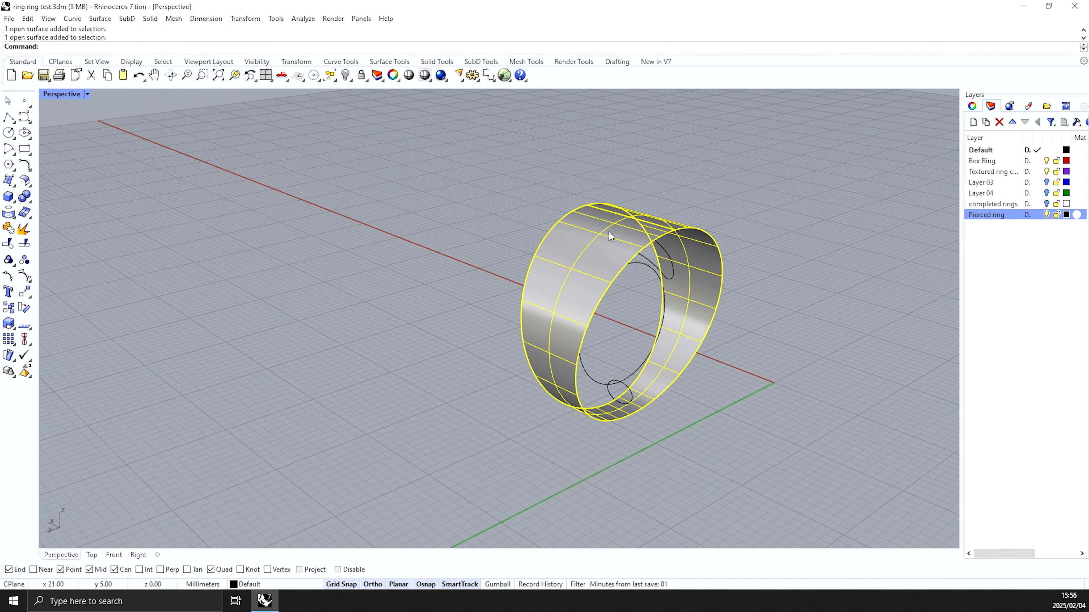
pyautogui.write('UnrollSrf')
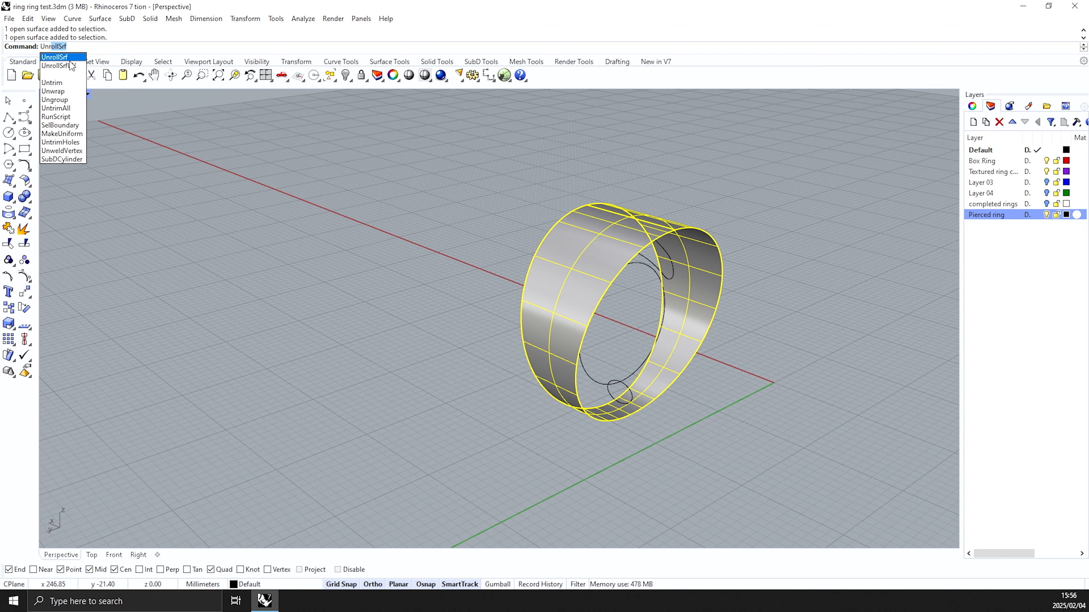
pyautogui.press('Return')
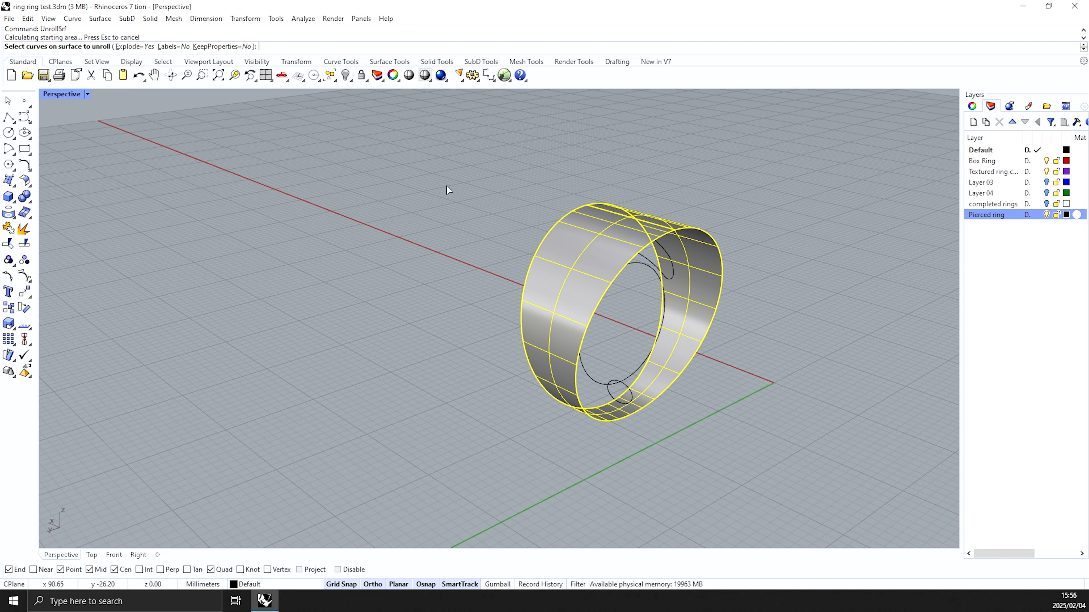
pyautogui.press('Return')
pyautogui.moveTo(599, 212); pyautogui.dragTo(325, 296, button='right')
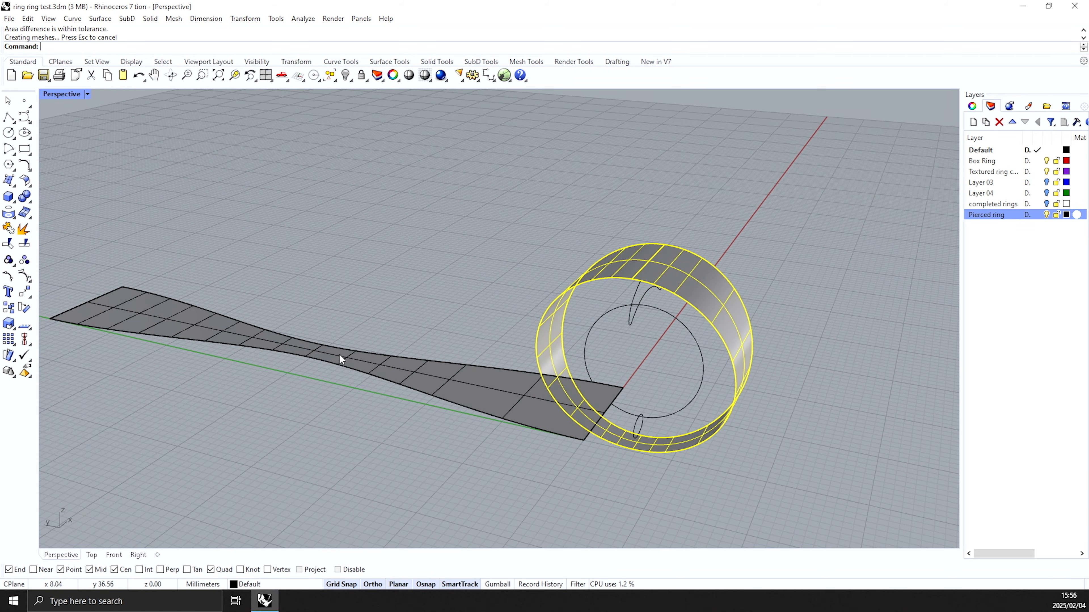
pyautogui.click(494, 224)
pyautogui.moveTo(494, 224); pyautogui.dragTo(606, 325, button='right')
pyautogui.click(607, 324)
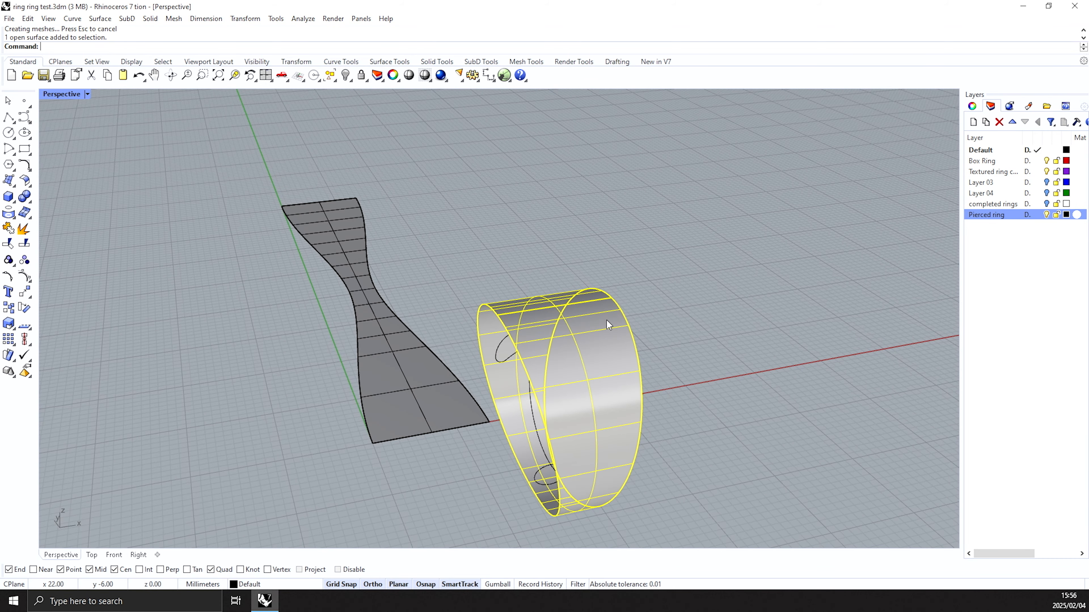
# Step: In the enlarged top view, draw a 2 mm diameter circle centred on the flat strip's lower edge, starting at its left corner
pyautogui.click(266, 75)
pyautogui.doubleClick(48, 94)
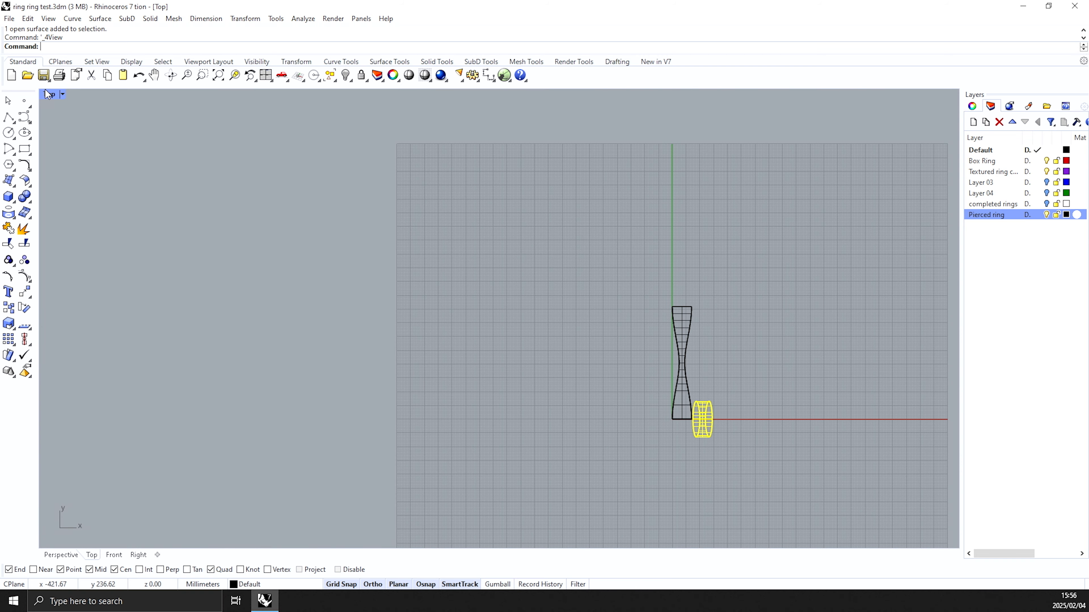
pyautogui.scroll(-6, 412, 275)
pyautogui.scroll(14, 576, 331)
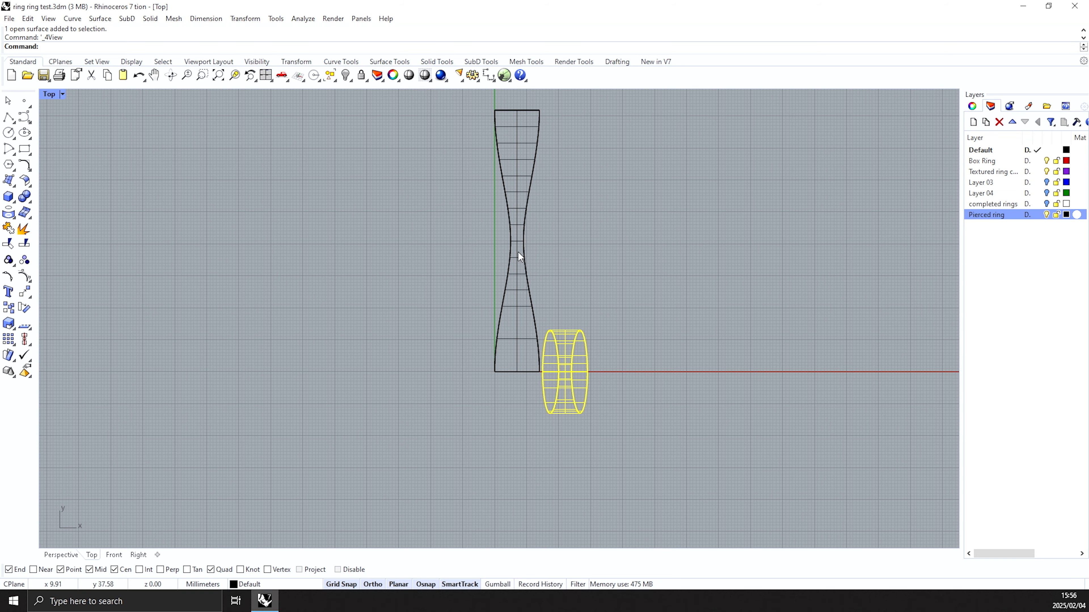
pyautogui.scroll(5, 558, 323)
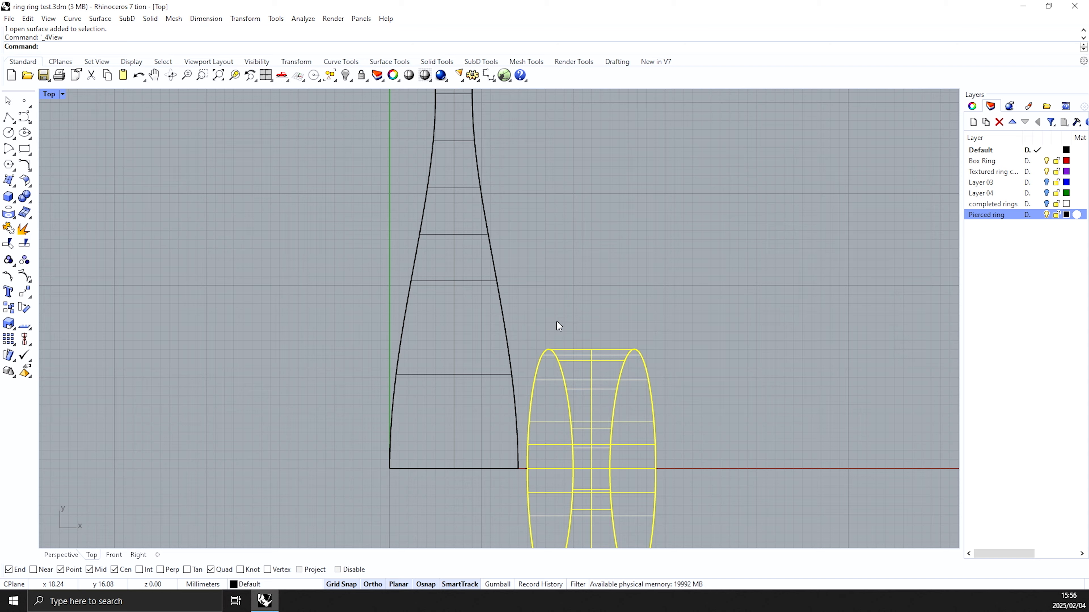
pyautogui.scroll(-3, 544, 385)
pyautogui.scroll(6, 322, 382)
pyautogui.press('Escape')
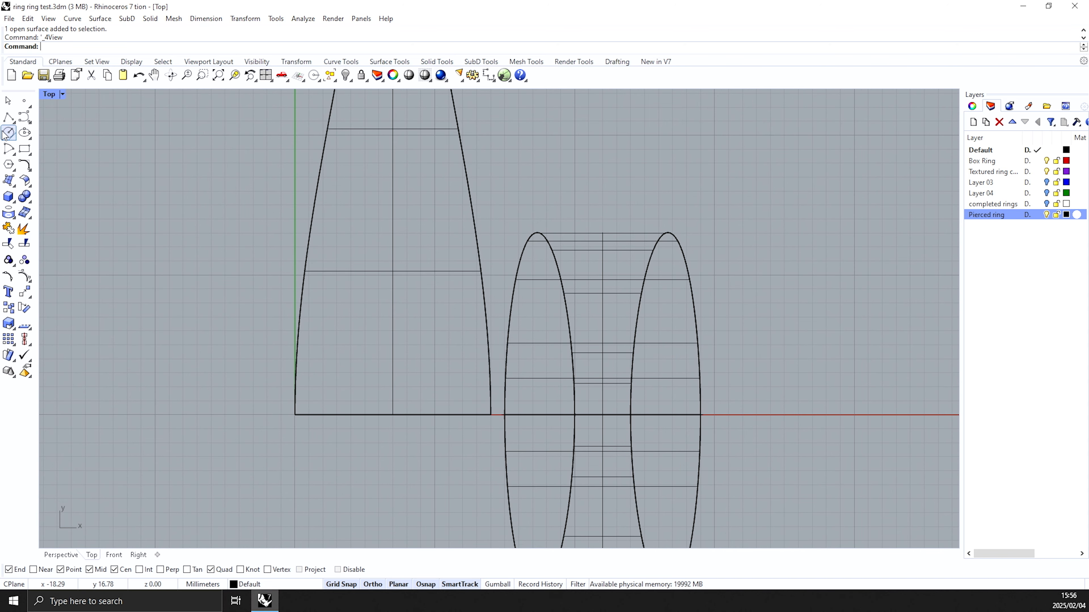
pyautogui.click(9, 132)
pyautogui.scroll(2, 324, 430)
pyautogui.scroll(3, 324, 430)
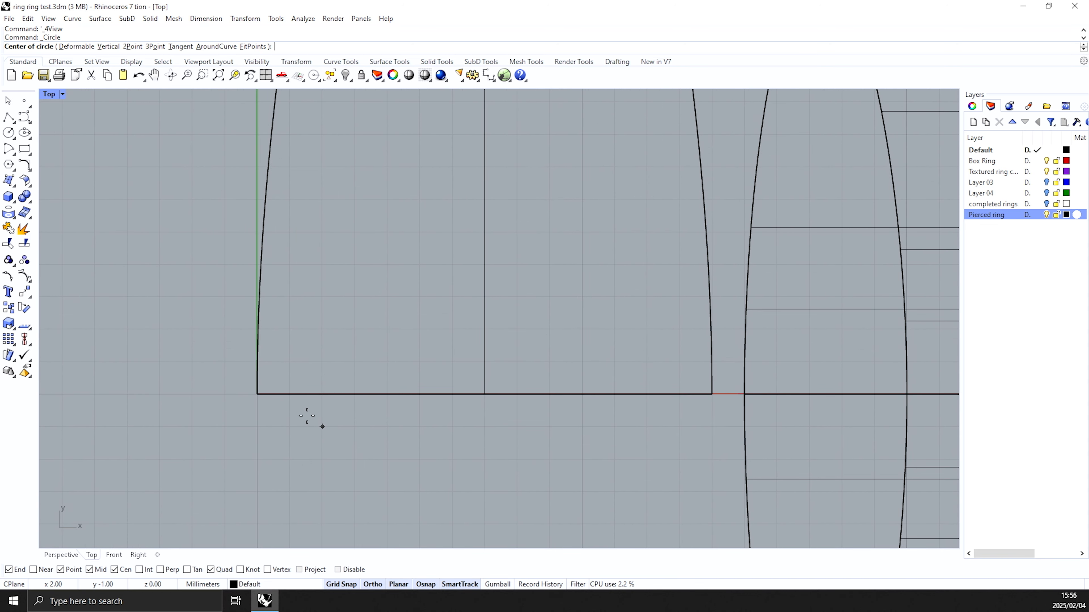
pyautogui.click(290, 394)
pyautogui.click(257, 394)
pyautogui.scroll(-3, 281, 386)
pyautogui.scroll(2, 279, 383)
# Step: Copy the circle four times along the strip's lower edge at 3 mm spacing, making a row of five
pyautogui.click(254, 374)
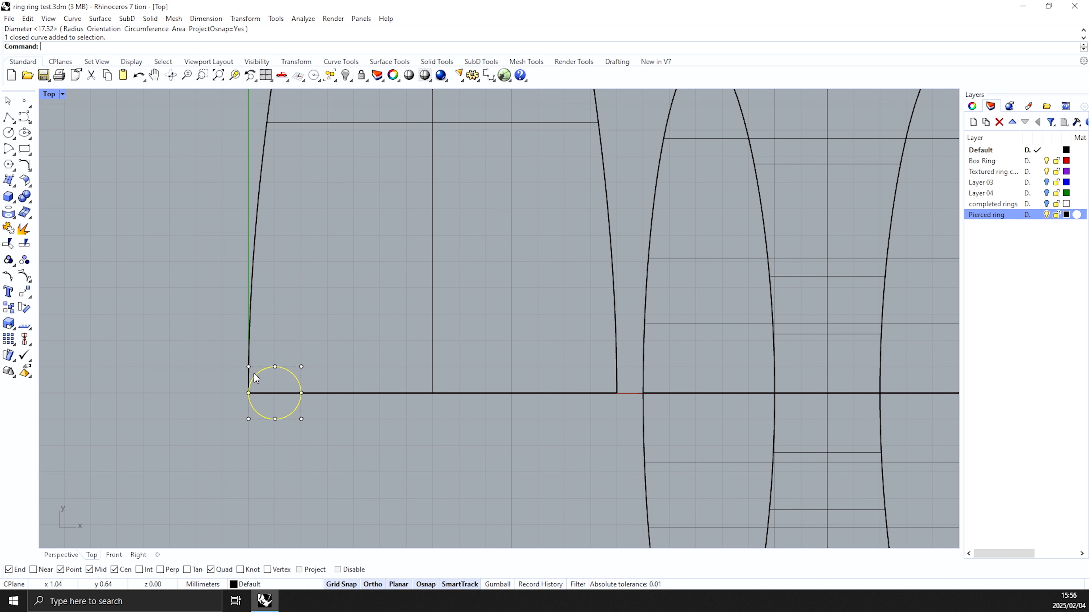
pyautogui.click(8, 308)
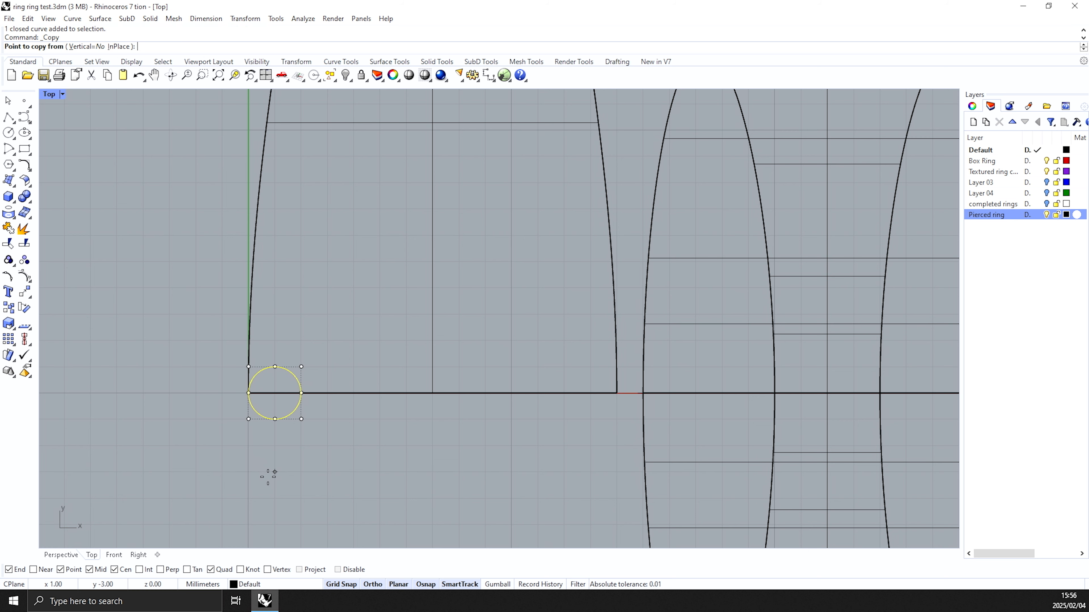
pyautogui.click(268, 477)
pyautogui.click(349, 476)
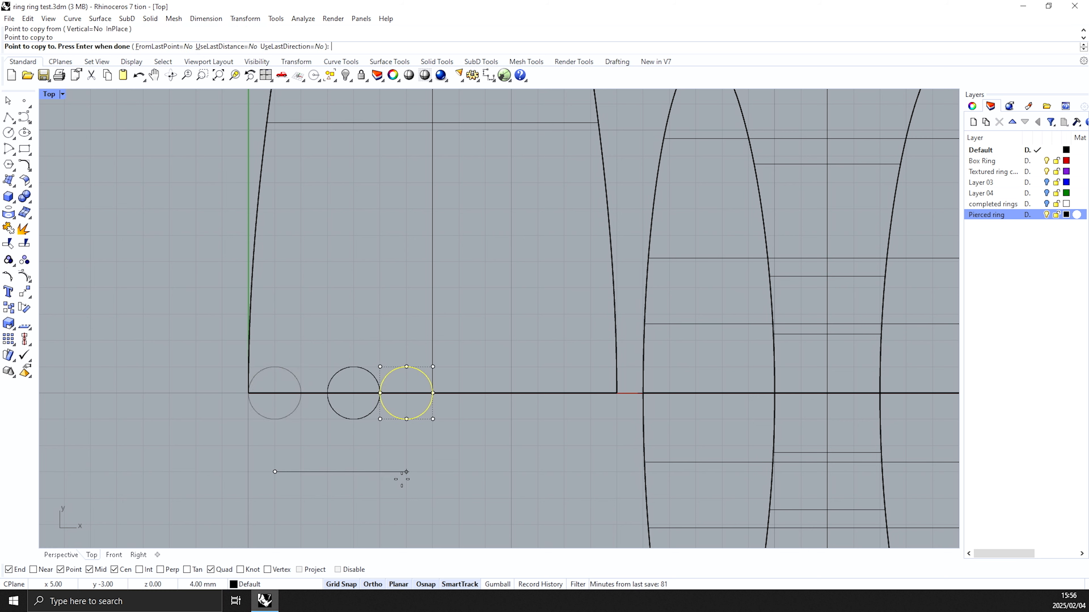
pyautogui.click(432, 474)
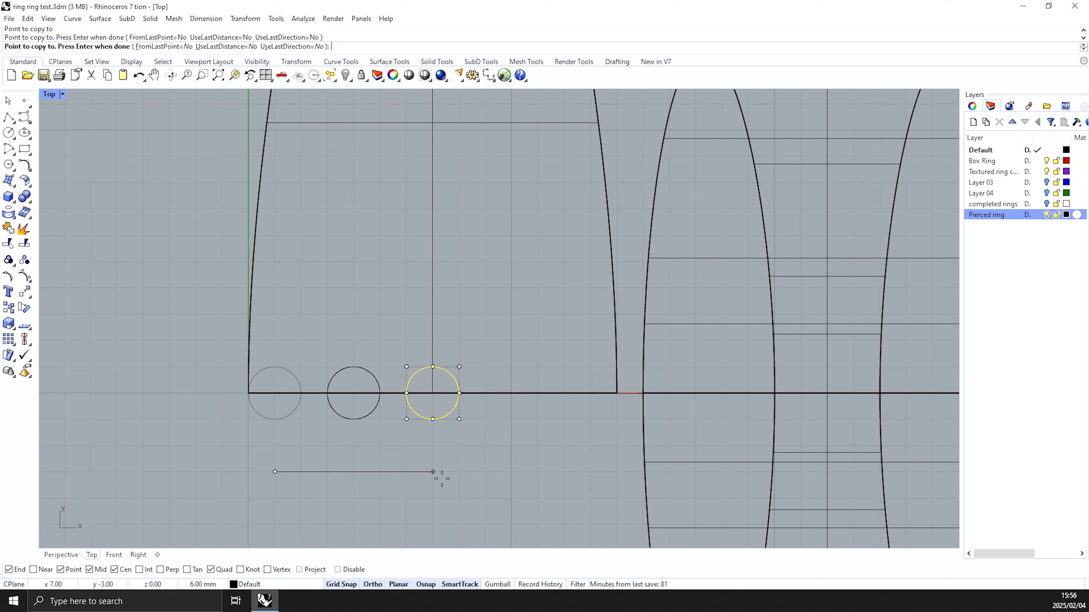
pyautogui.click(506, 484)
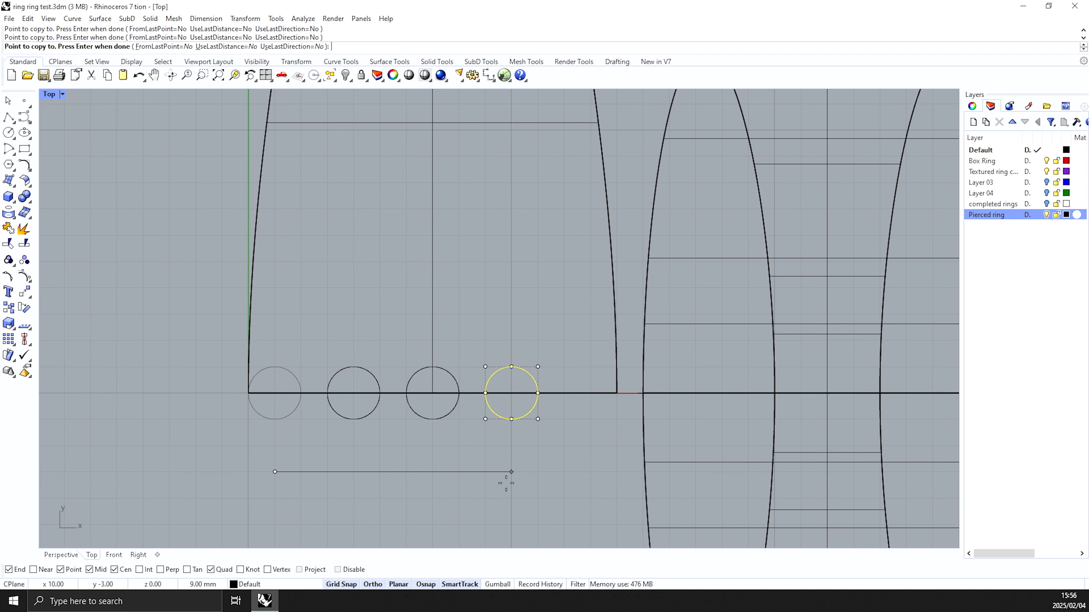
pyautogui.click(590, 484)
pyautogui.press('Return')
# Step: Copy the row of five circles straight up the strip eight times at 3 mm spacing, forming a nine-row grid
pyautogui.scroll(-2, 515, 442)
pyautogui.moveTo(163, 334); pyautogui.dragTo(536, 459)
pyautogui.scroll(-2, 459, 395)
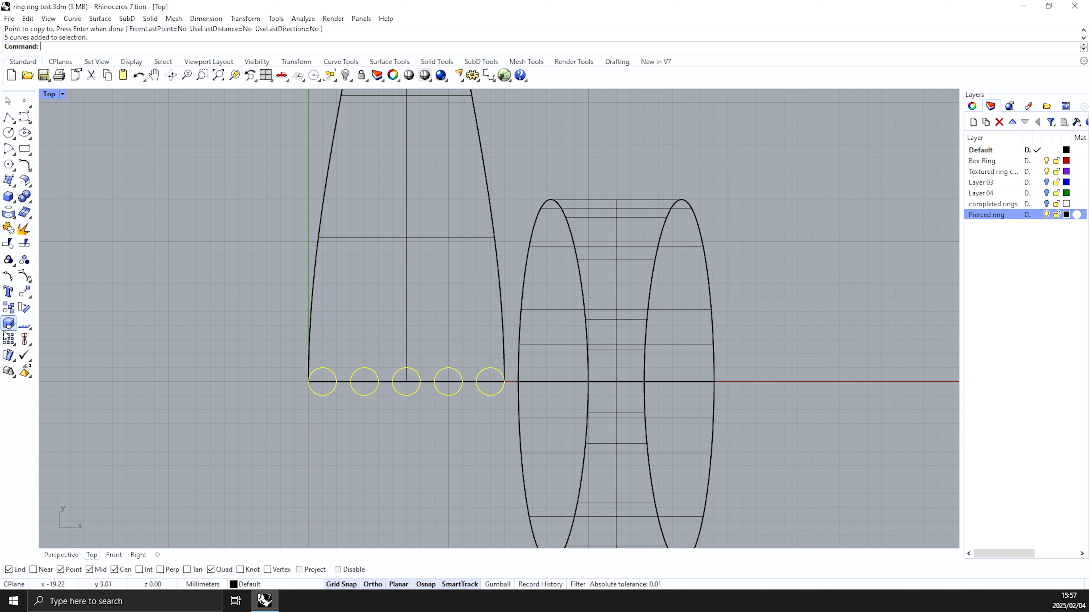
pyautogui.click(9, 308)
pyautogui.click(253, 451)
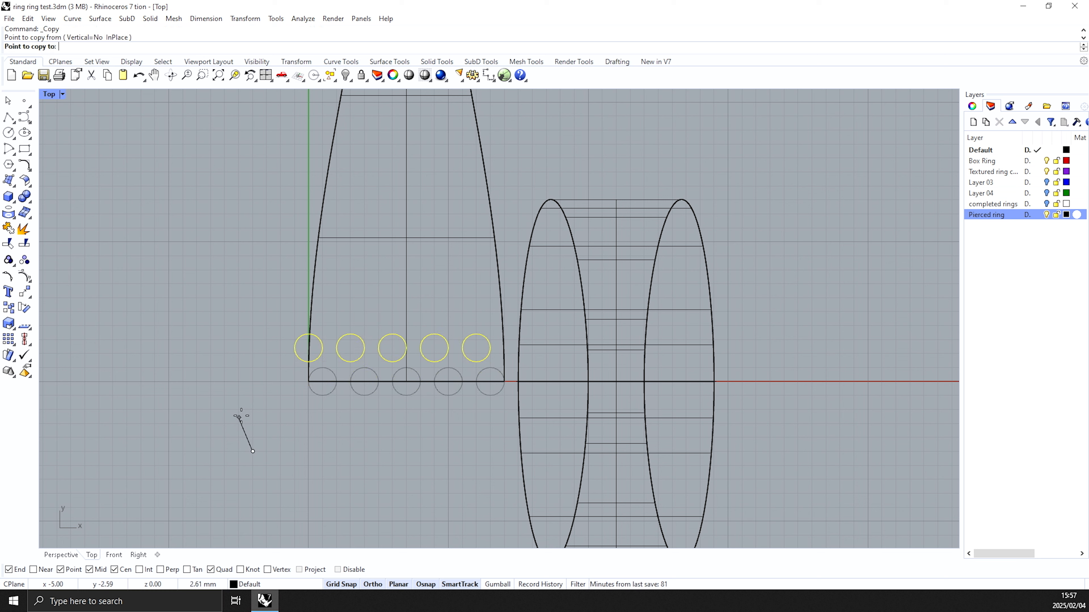
pyautogui.click(253, 409)
pyautogui.click(250, 366)
pyautogui.scroll(-4, 242, 394)
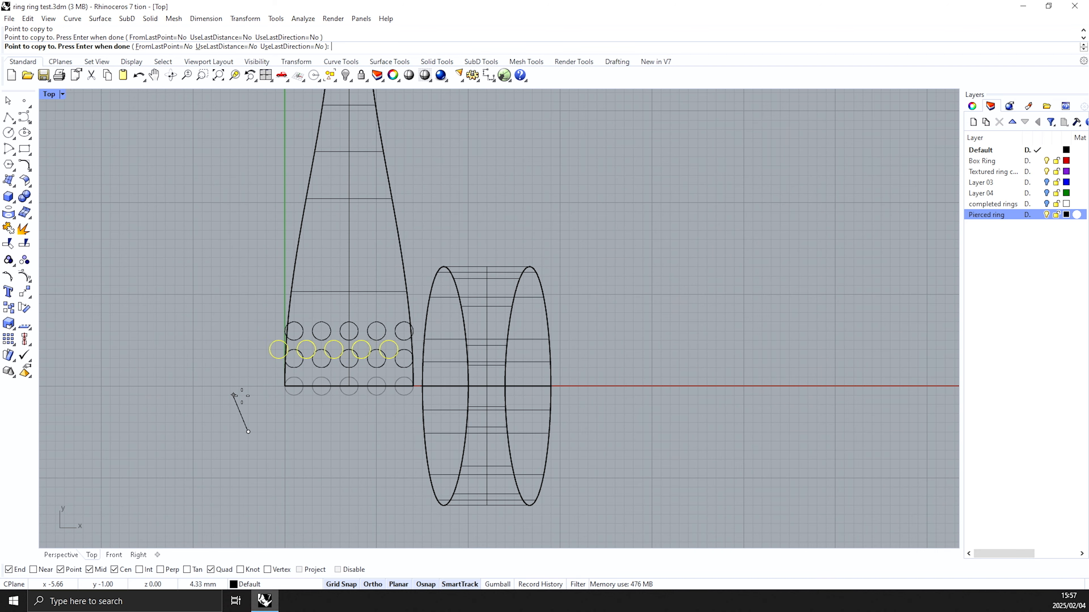
pyautogui.scroll(4, 246, 341)
pyautogui.click(235, 353)
pyautogui.scroll(-4, 236, 353)
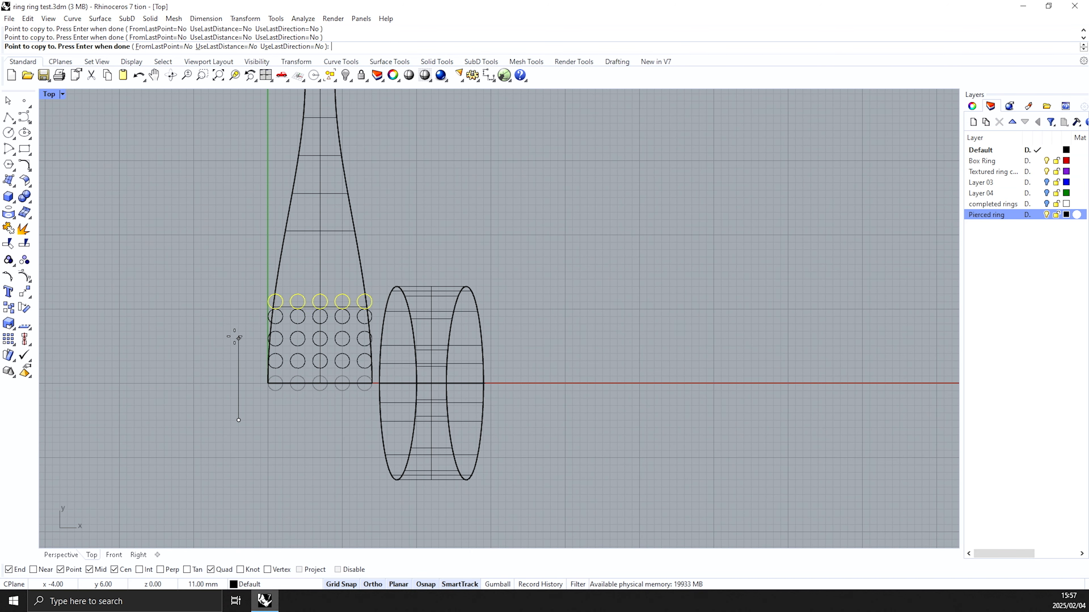
pyautogui.click(234, 331)
pyautogui.click(234, 309)
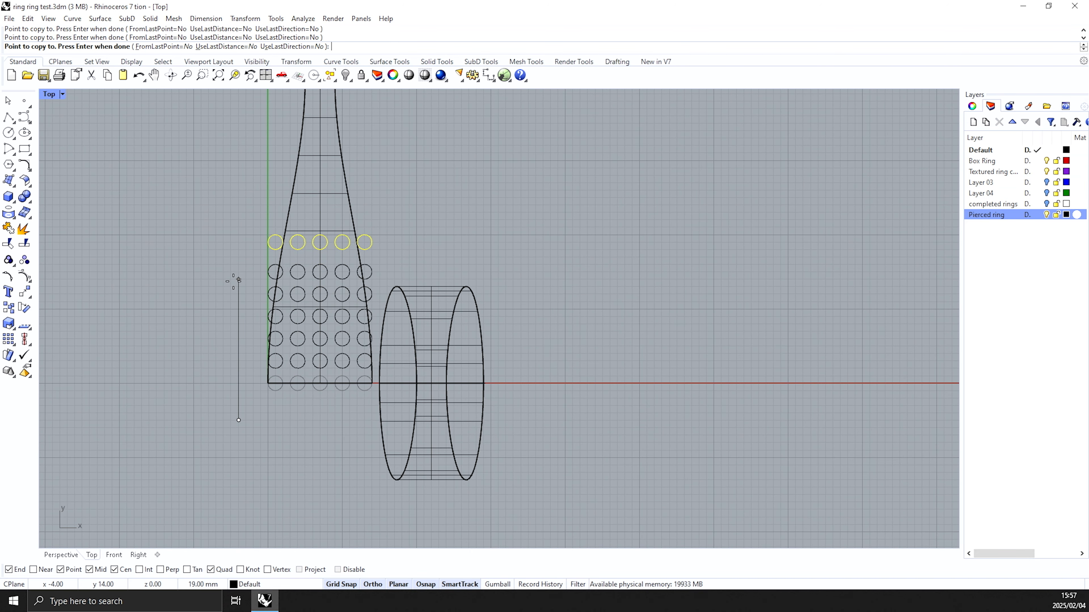
pyautogui.click(233, 286)
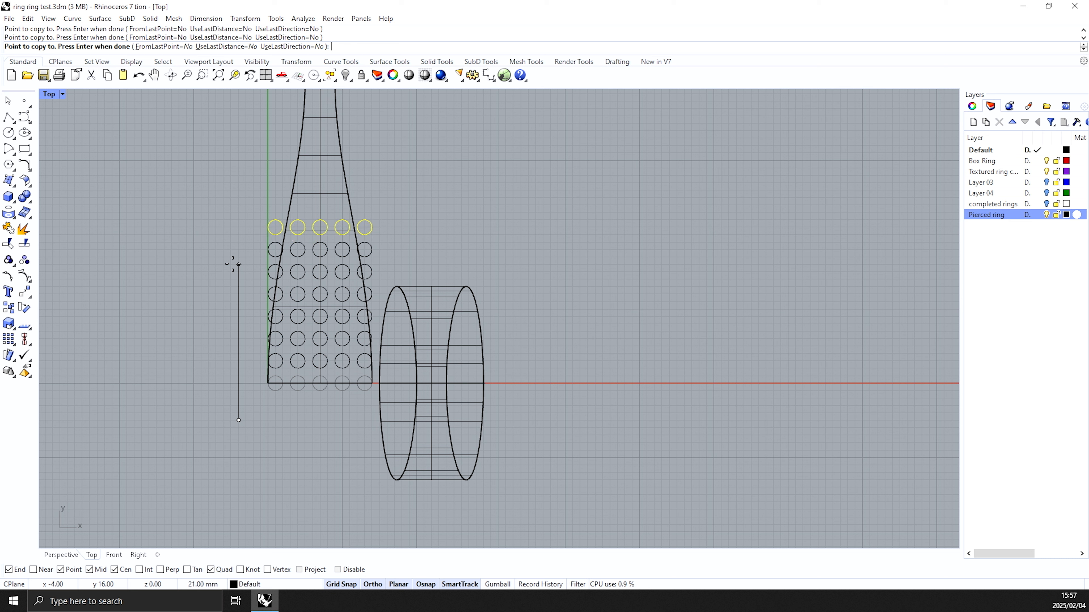
pyautogui.click(238, 265)
pyautogui.click(239, 243)
pyautogui.press('Return')
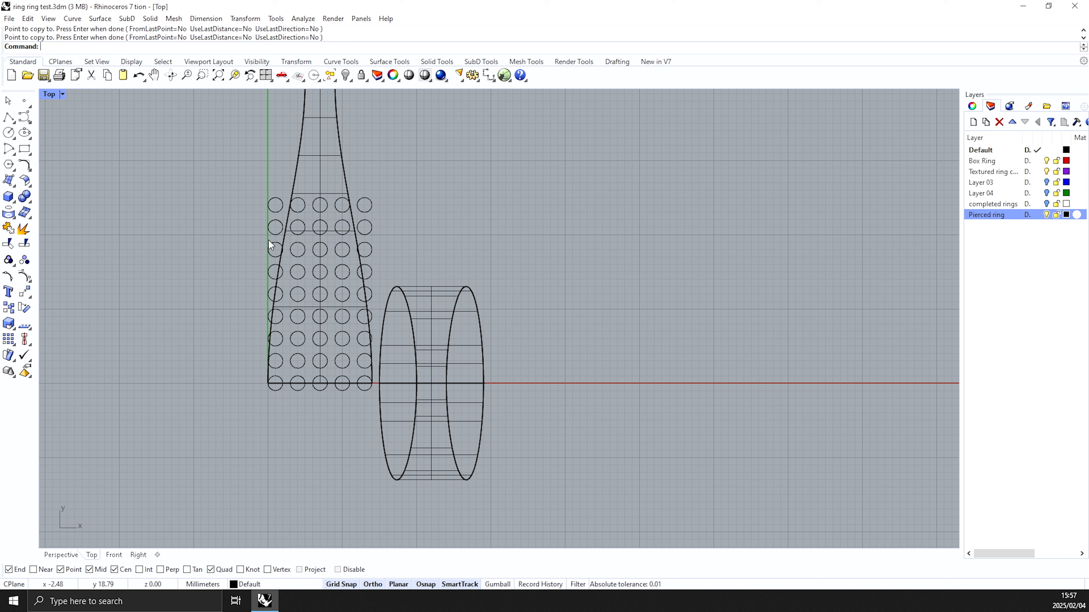
# Step: Select every second row of circles in the grid (second, fourth, sixth and eighth) and open the transform tool choices
pyautogui.moveTo(235, 213); pyautogui.dragTo(372, 237)
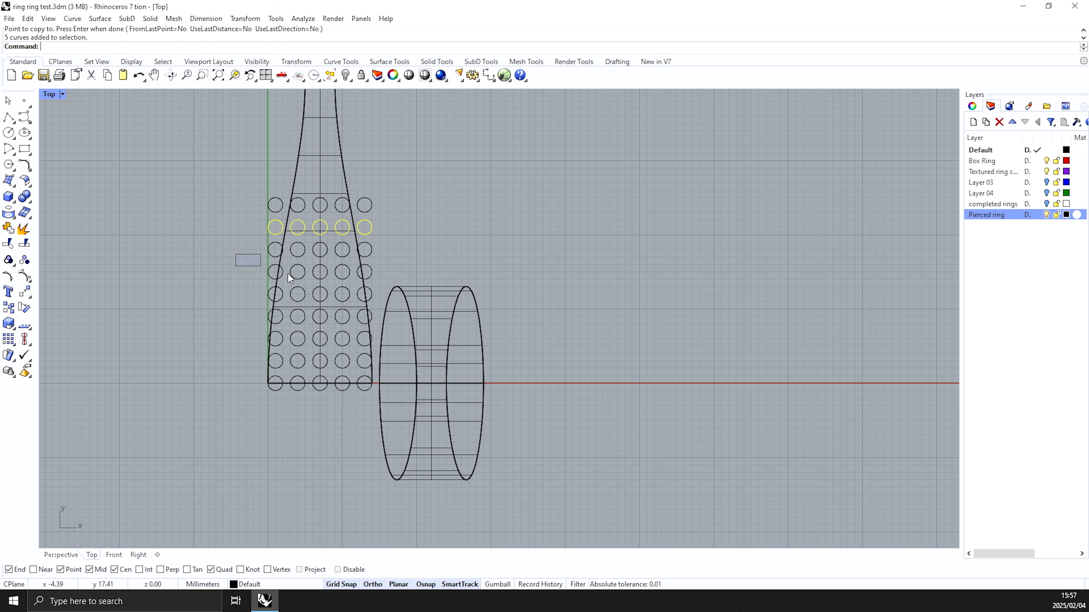
pyautogui.keyDown('shift'); pyautogui.moveTo(234, 255); pyautogui.dragTo(369, 280); pyautogui.keyUp('shift')
pyautogui.keyDown('shift'); pyautogui.moveTo(228, 299); pyautogui.dragTo(398, 335); pyautogui.keyUp('shift')
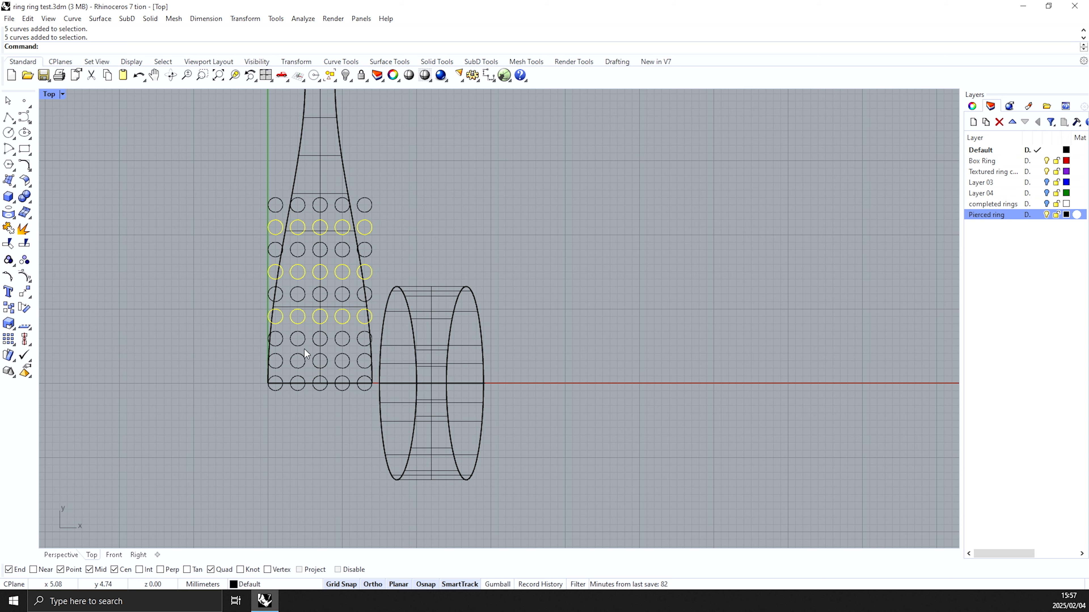
pyautogui.scroll(1, 262, 349)
pyautogui.keyDown('shift'); pyautogui.moveTo(262, 352); pyautogui.dragTo(427, 380); pyautogui.keyUp('shift')
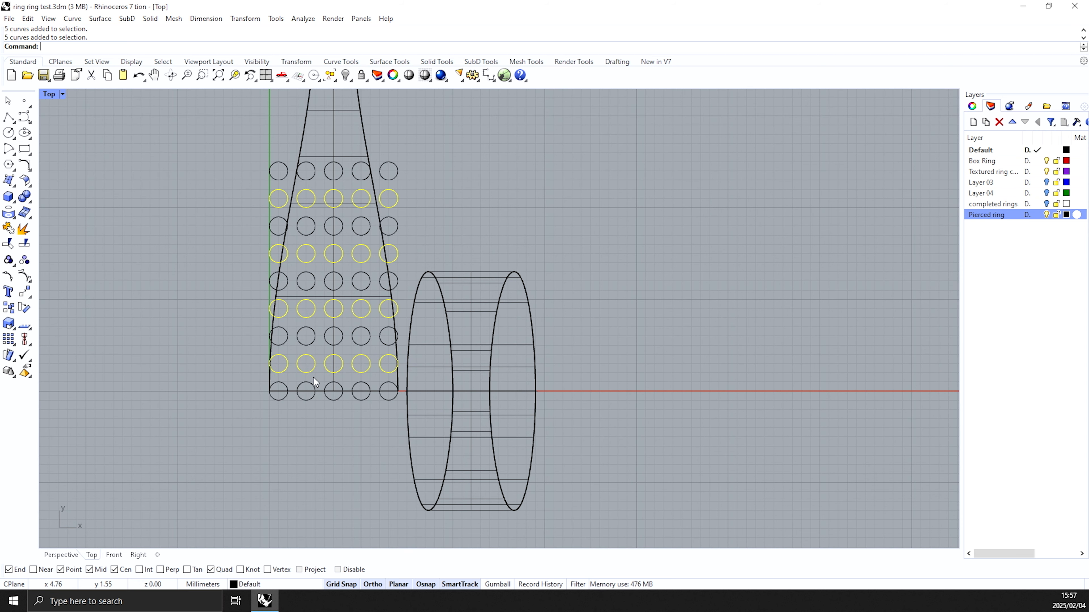
pyautogui.scroll(1, 313, 377)
pyautogui.click(15, 343)
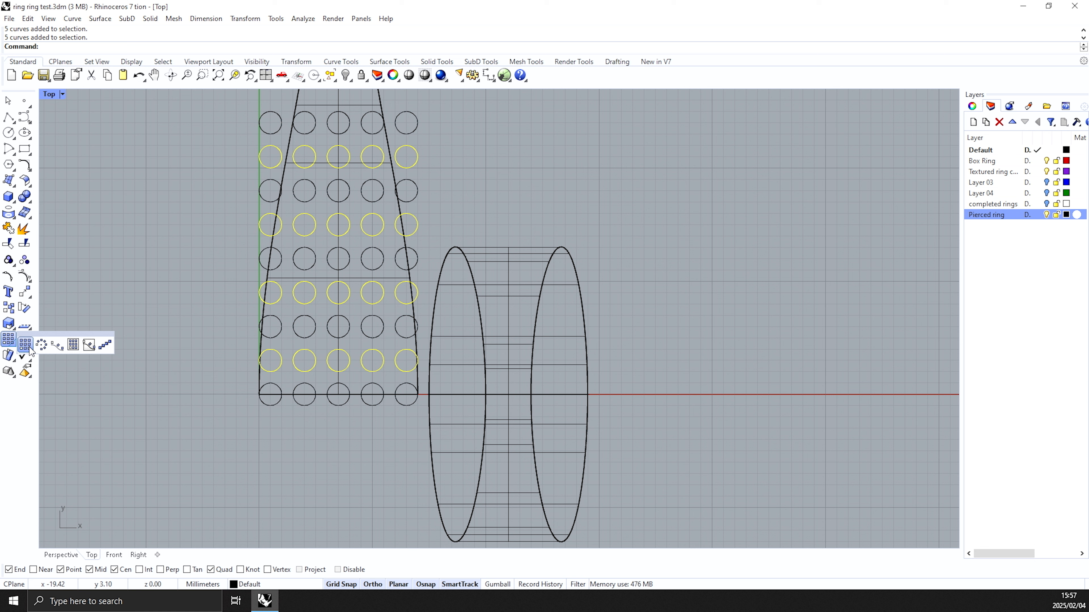
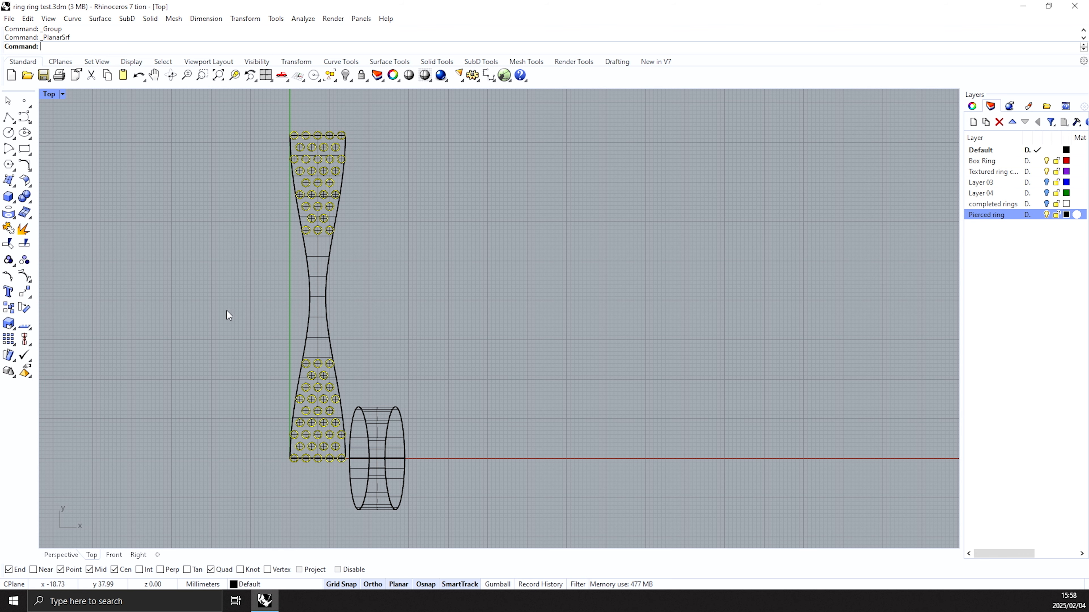
# Step: Hide the selected circle curves so that only the planar discs remain on the strip, and check one disc
pyautogui.hotkey('ctrl', 'h')
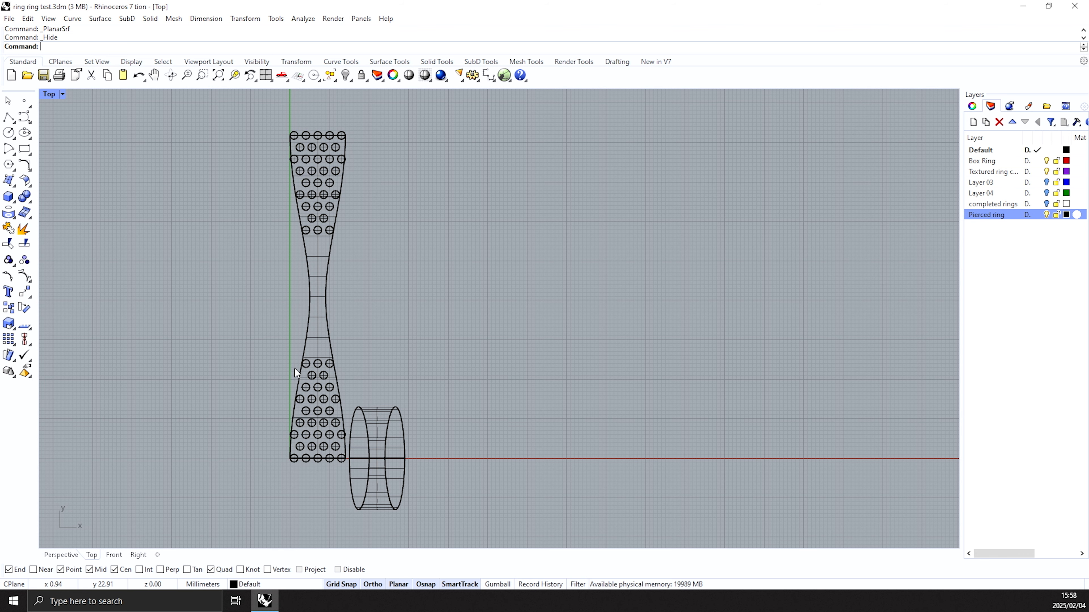
pyautogui.scroll(6, 311, 367)
pyautogui.click(305, 367)
pyautogui.click(231, 303)
pyautogui.scroll(-8, 246, 325)
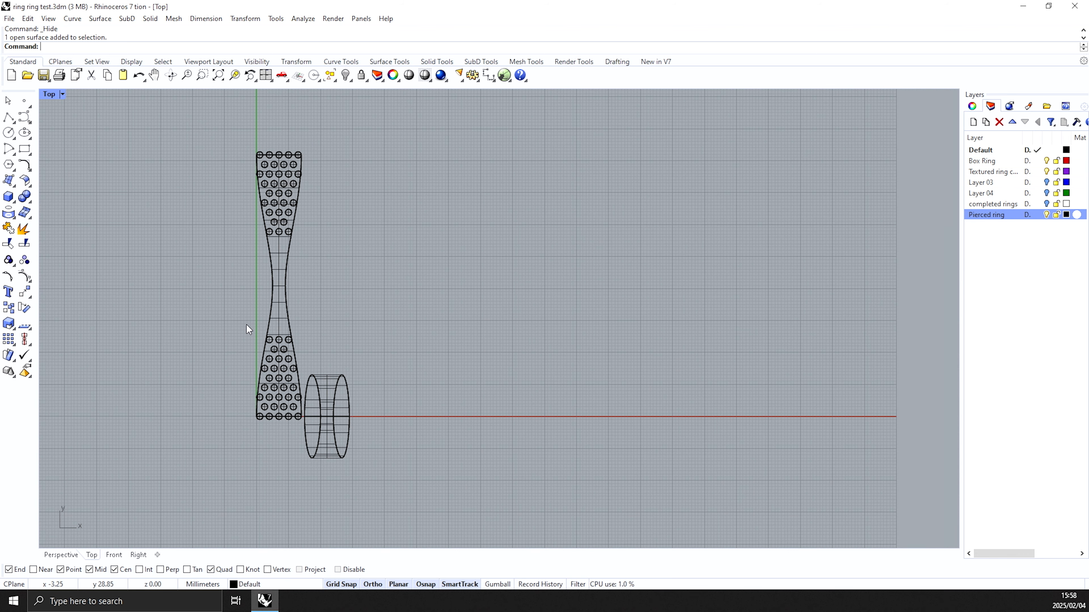
# Step: Group all the disc surfaces without the flat strip, and select the whole group
pyautogui.moveTo(184, 126); pyautogui.dragTo(308, 436)
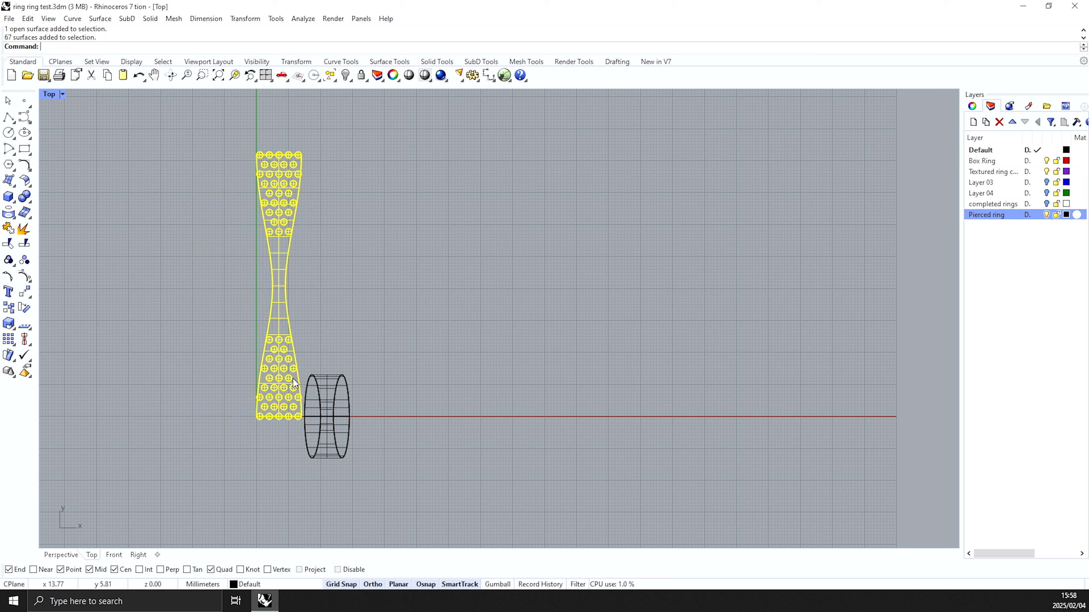
pyautogui.keyDown('ctrl'); pyautogui.click(287, 295); pyautogui.keyUp('ctrl')
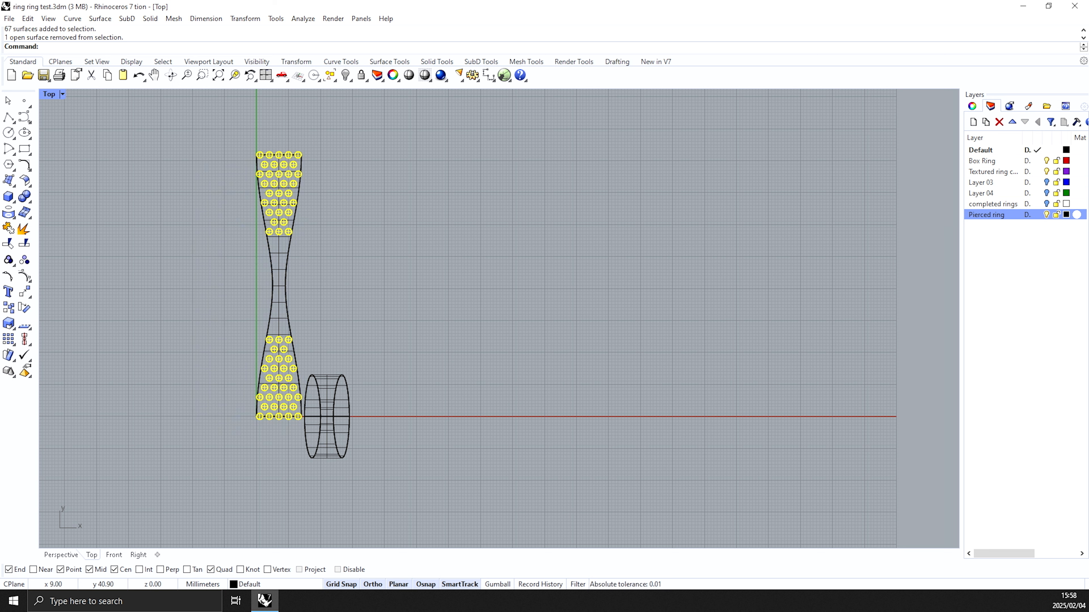
pyautogui.click(9, 261)
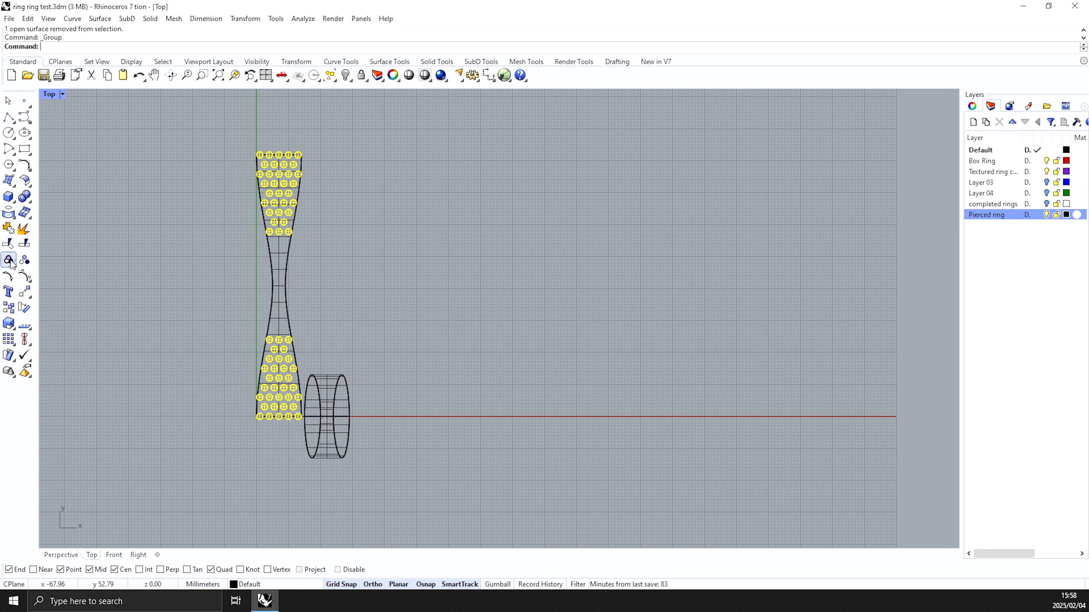
pyautogui.click(187, 302)
pyautogui.scroll(3, 292, 174)
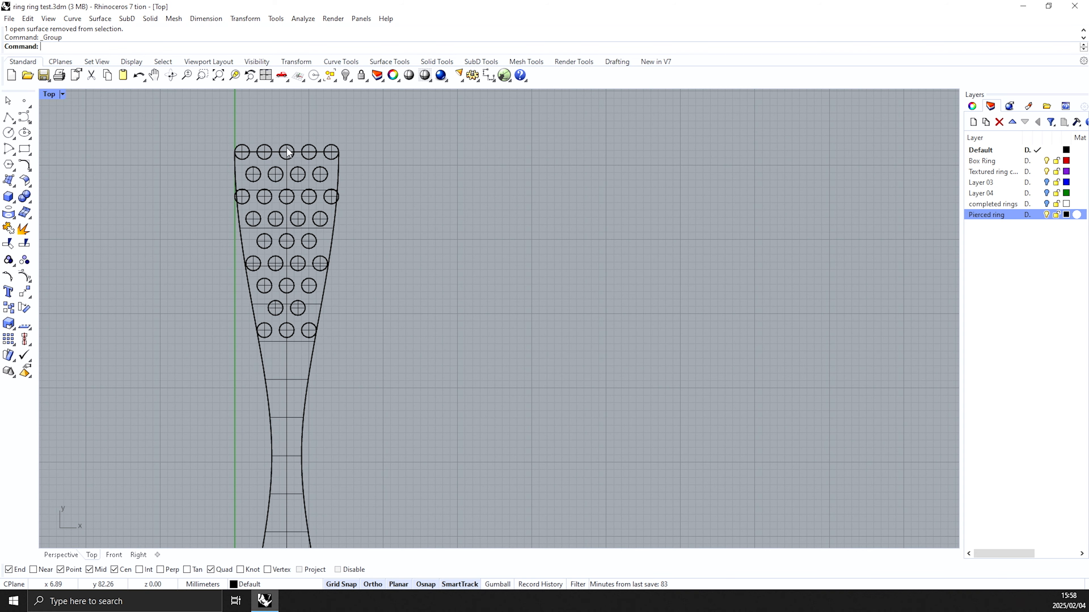
pyautogui.click(287, 190)
pyautogui.scroll(-3, 287, 189)
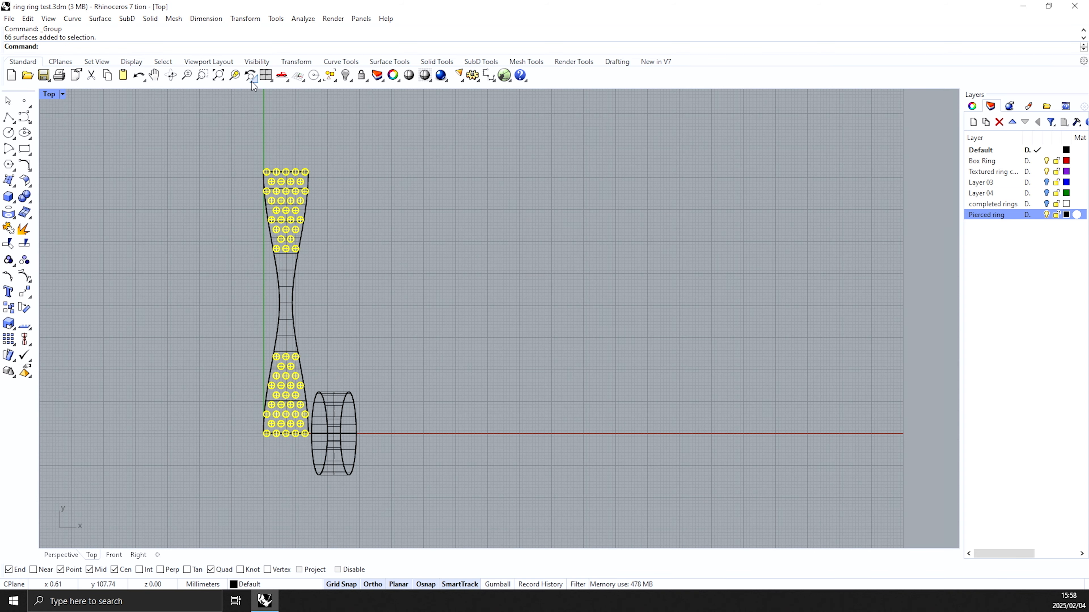
# Step: Return to the four-viewport layout and turn the perspective view to show the flat strip beside the ring band
pyautogui.click(266, 75)
pyautogui.moveTo(806, 235); pyautogui.dragTo(686, 161, button='right')
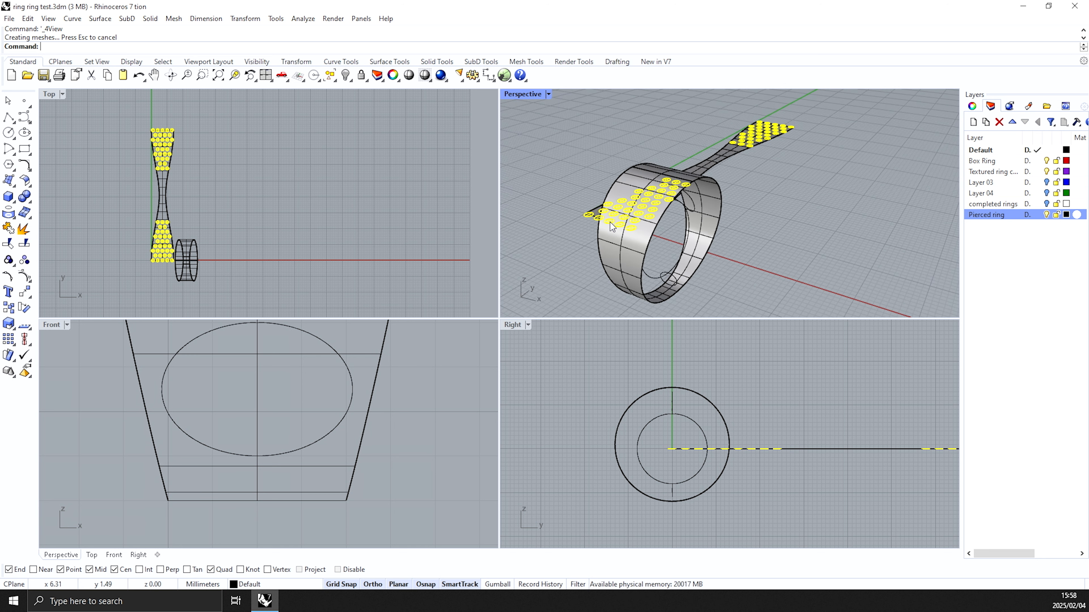
pyautogui.moveTo(725, 250); pyautogui.dragTo(729, 198, button='right')
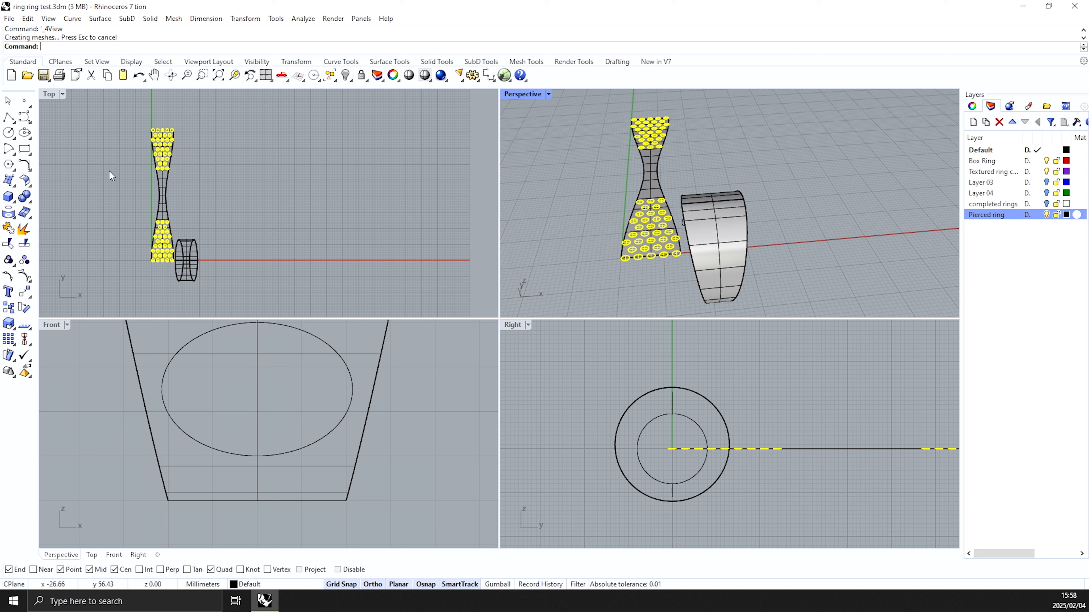
pyautogui.write('FlowAlongSrf')
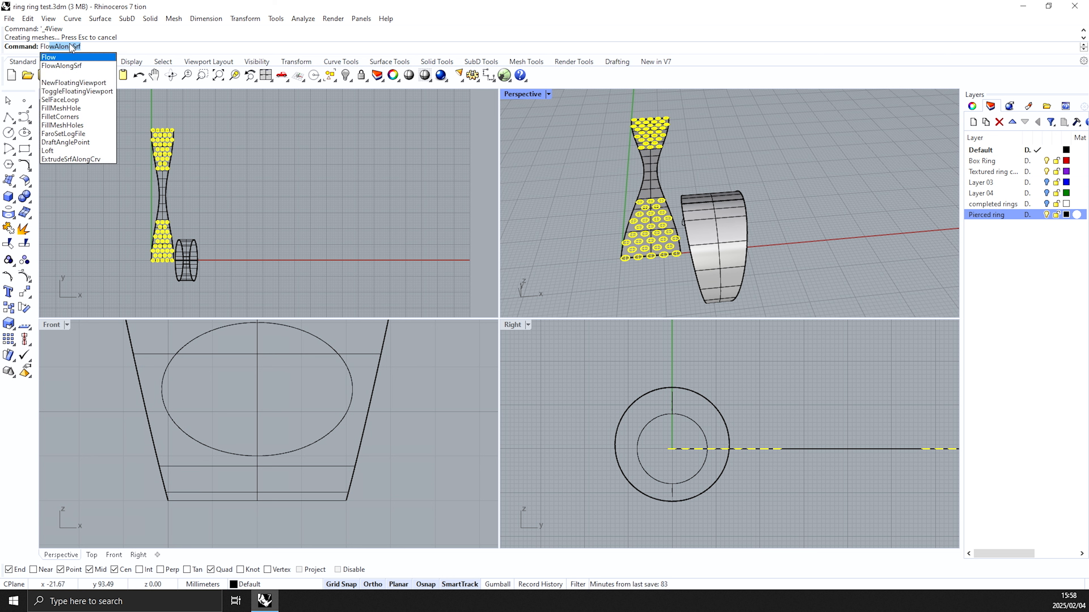
pyautogui.press('Return')
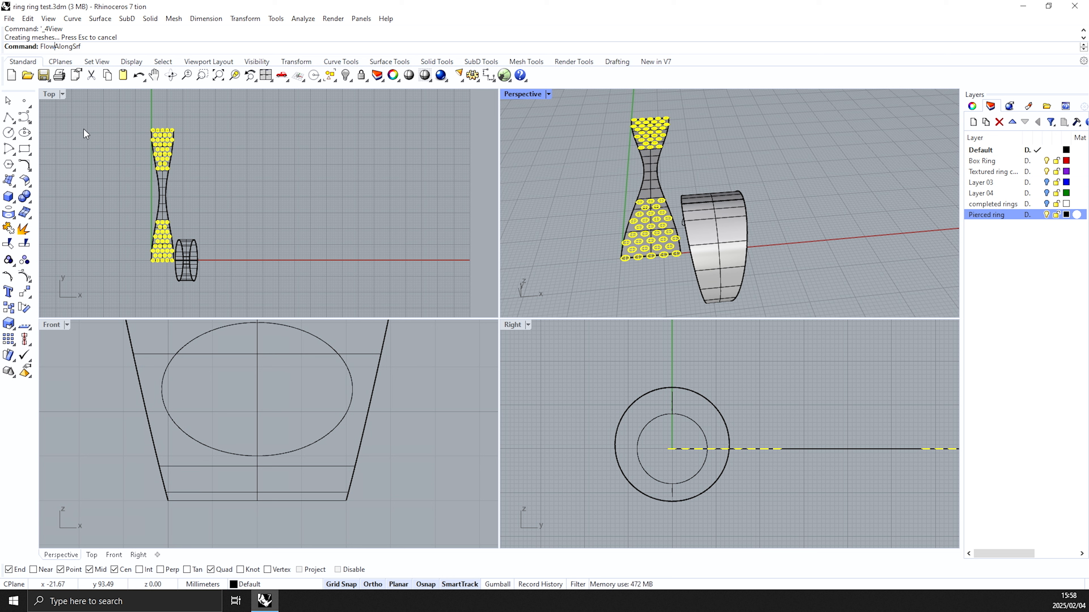
pyautogui.press('Return')
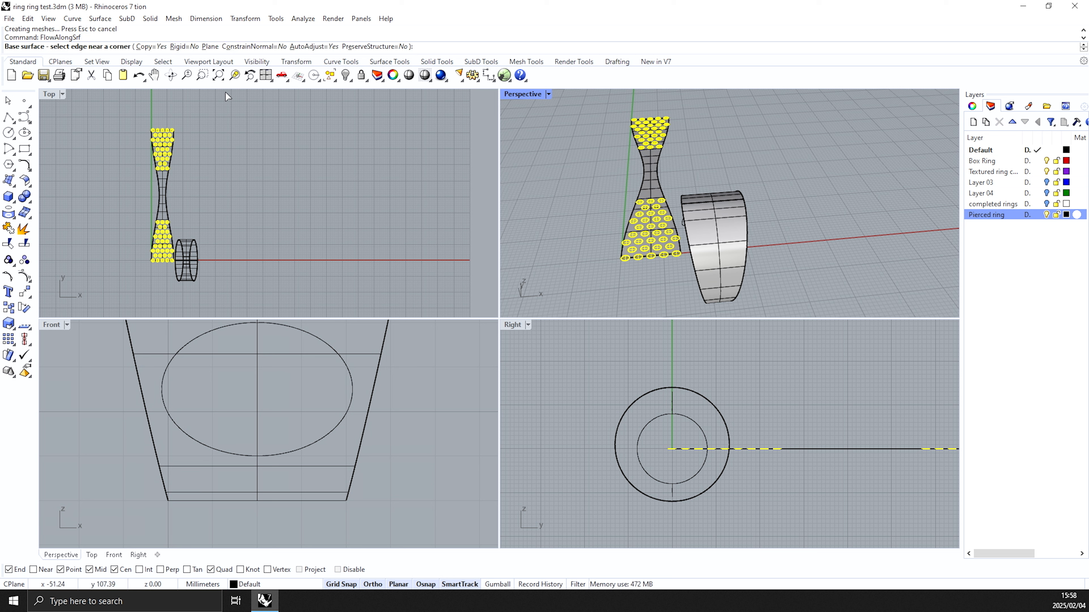
pyautogui.press('Escape')
# Step: Start Flow Along Surface and choose the grouped discs on the flat strip as the objects to flow
pyautogui.scroll(2, 166, 131)
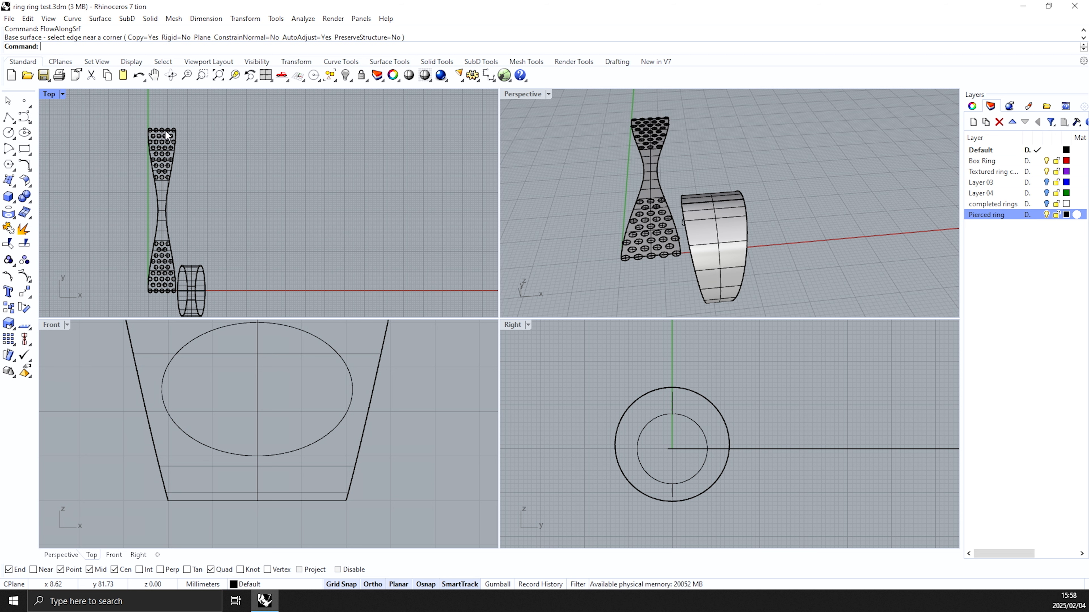
pyautogui.write('Fl')
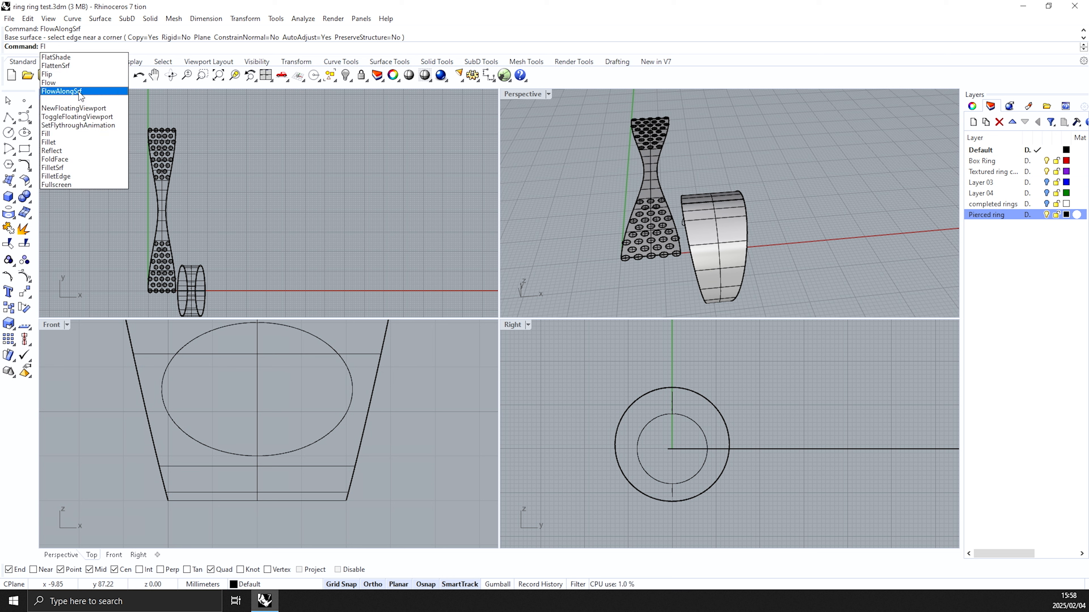
pyautogui.click(62, 92)
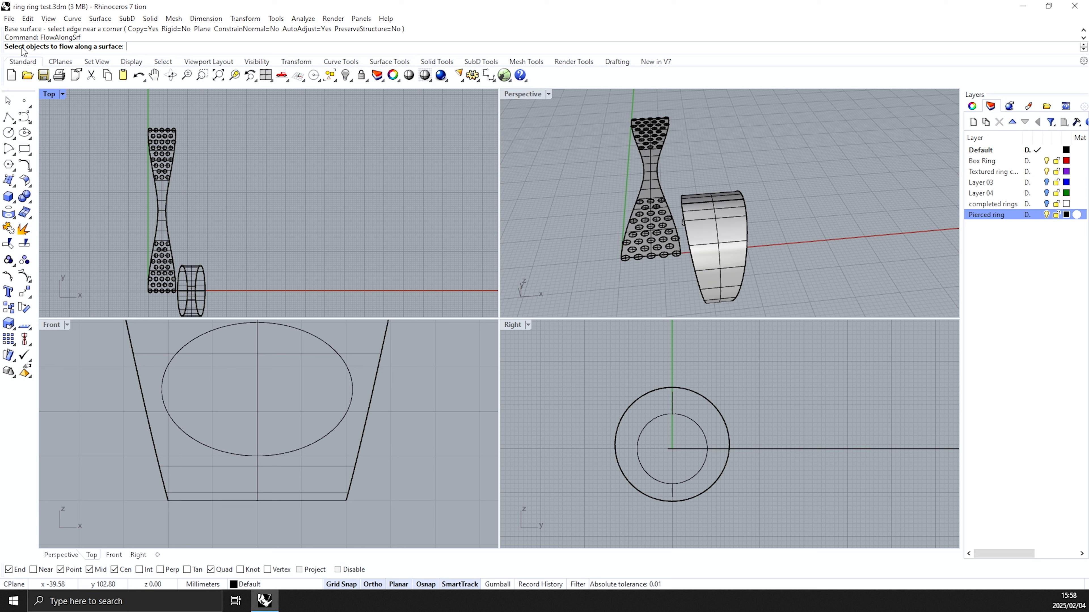
pyautogui.scroll(8, 172, 129)
pyautogui.click(167, 128)
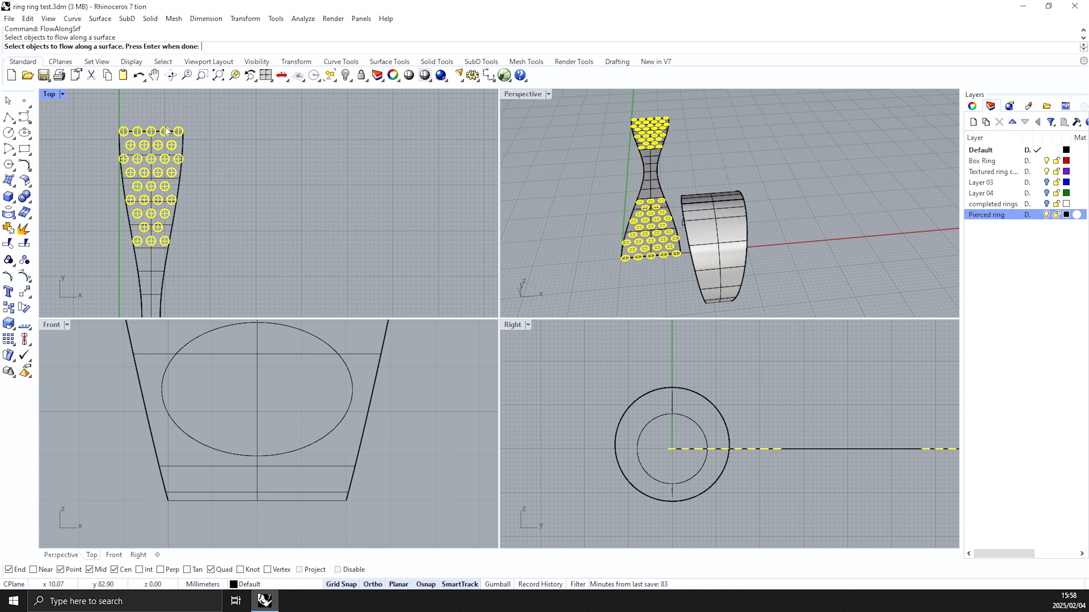
pyautogui.scroll(-8, 231, 140)
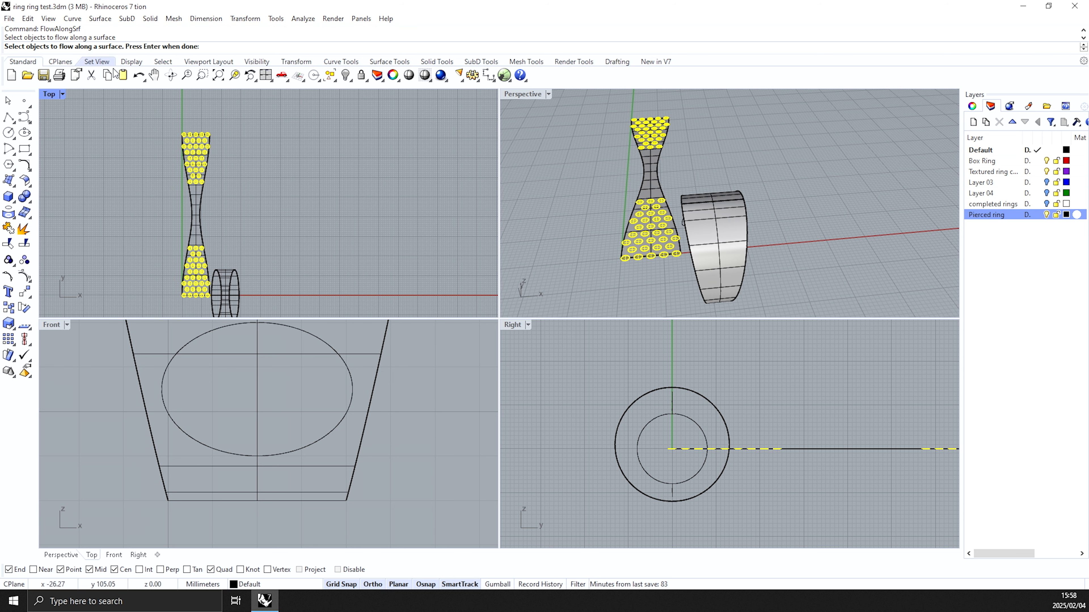
pyautogui.press('Return')
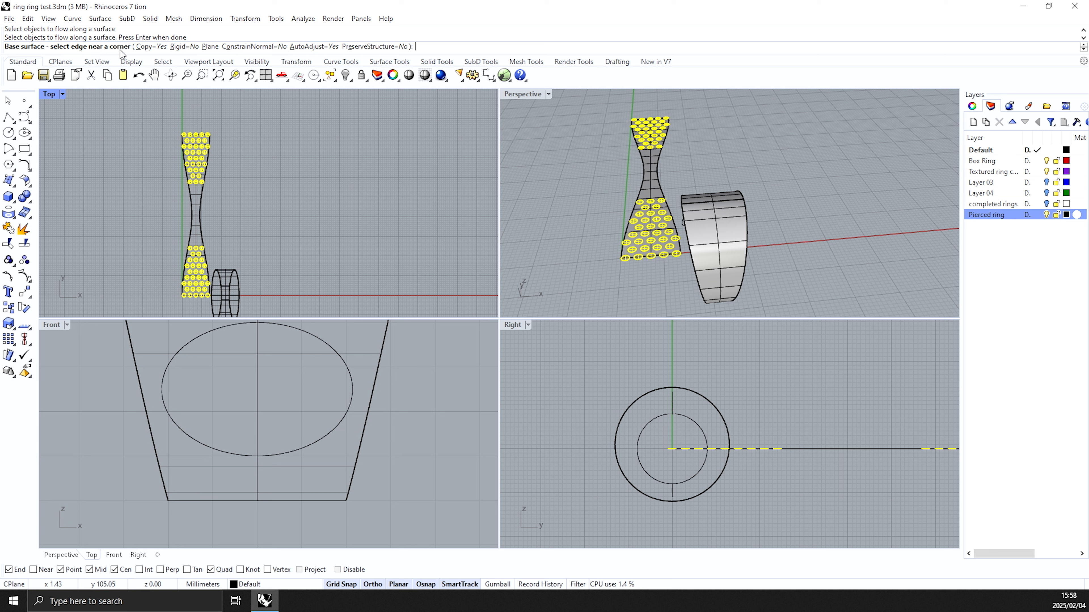
# Step: Flow the discs from the flat strip onto the ring band, using the strip's upper right corner and the band's matching corner, and inspect the wrapped pattern
pyautogui.scroll(5, 214, 142)
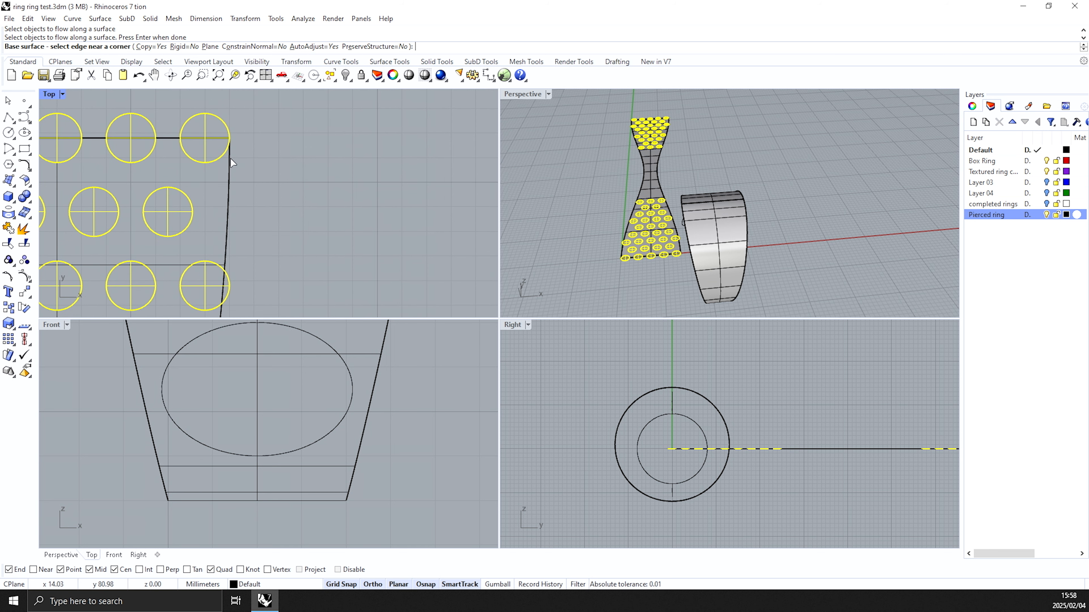
pyautogui.click(230, 166)
pyautogui.scroll(-5, 232, 163)
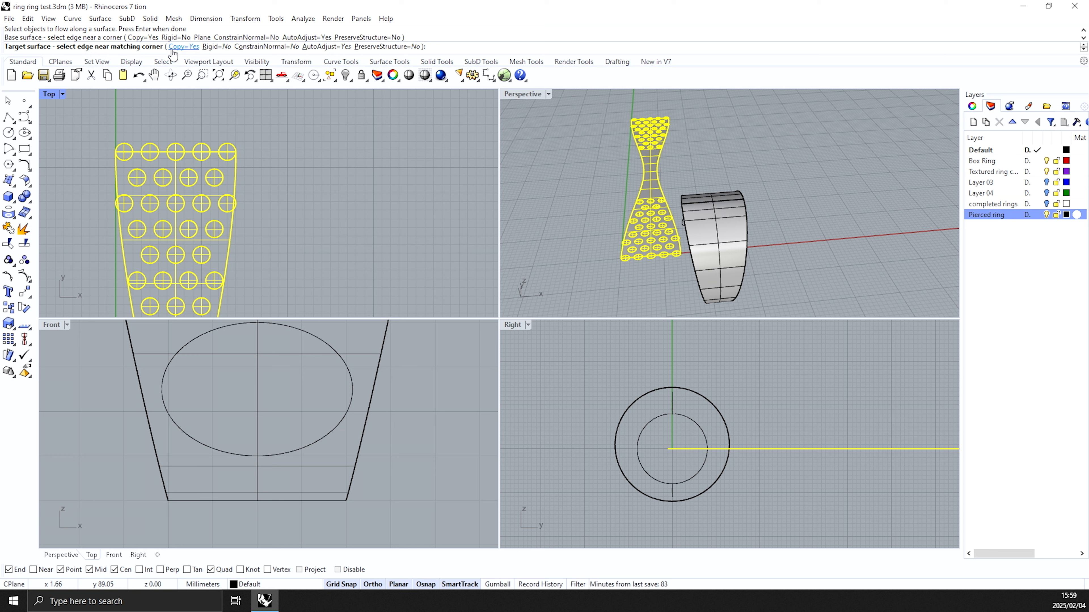
pyautogui.moveTo(668, 170); pyautogui.dragTo(579, 196, button='right')
pyautogui.scroll(5, 685, 223)
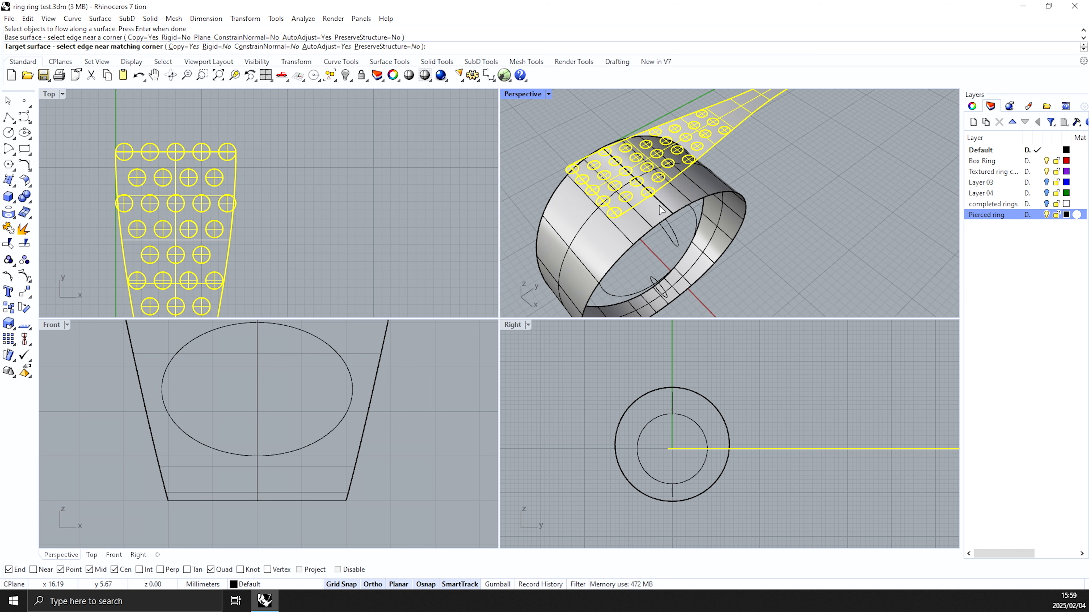
pyautogui.click(687, 212)
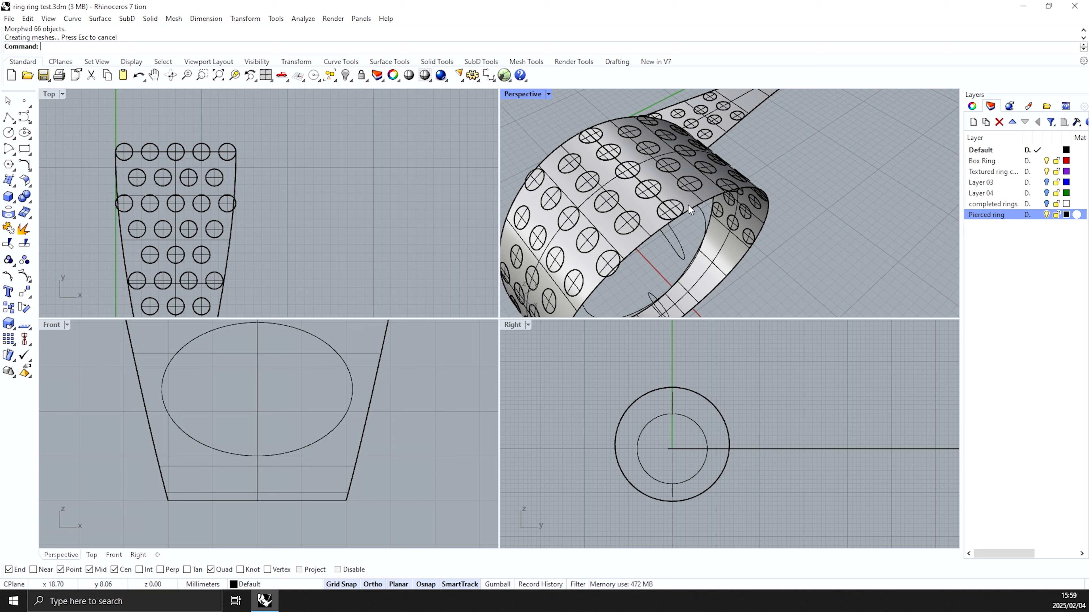
pyautogui.doubleClick(522, 94)
pyautogui.moveTo(678, 213); pyautogui.dragTo(532, 258, button='right')
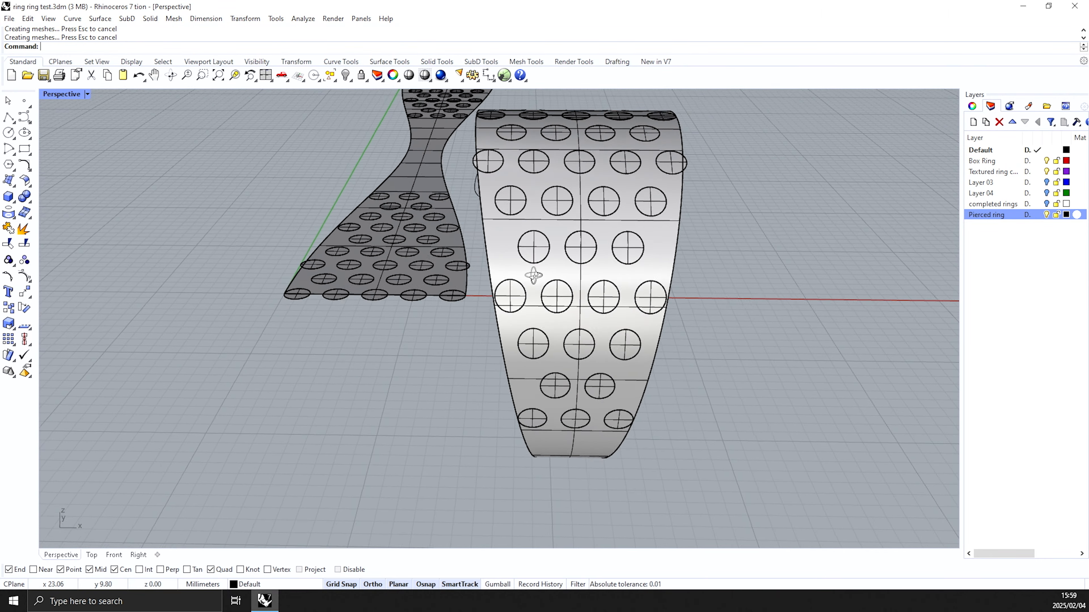
# Step: Hide the flat strip with its discs and the ring band surface, keeping the wrapped discs in view
pyautogui.click(265, 75)
pyautogui.scroll(-6, 319, 187)
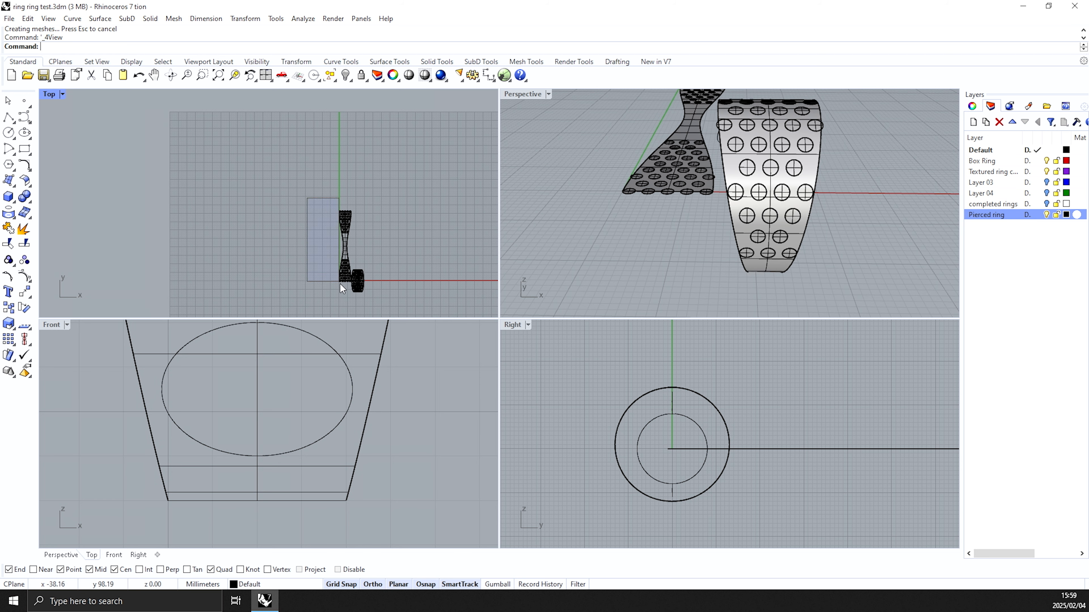
pyautogui.scroll(3, 332, 227)
pyautogui.click(330, 215)
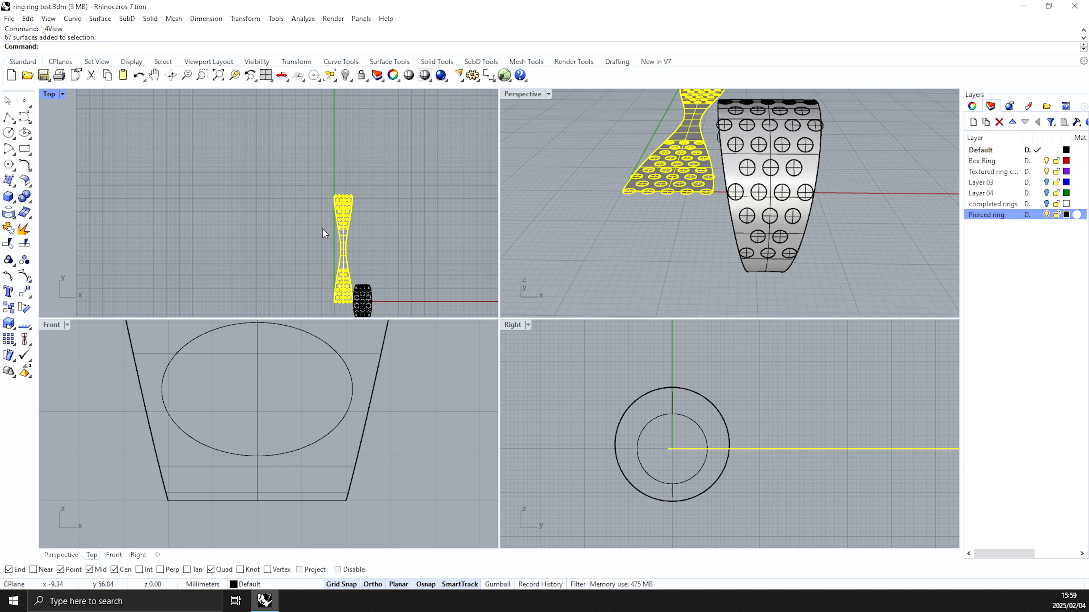
pyautogui.hotkey('ctrl', 'h')
pyautogui.moveTo(851, 193); pyautogui.dragTo(794, 198, button='right')
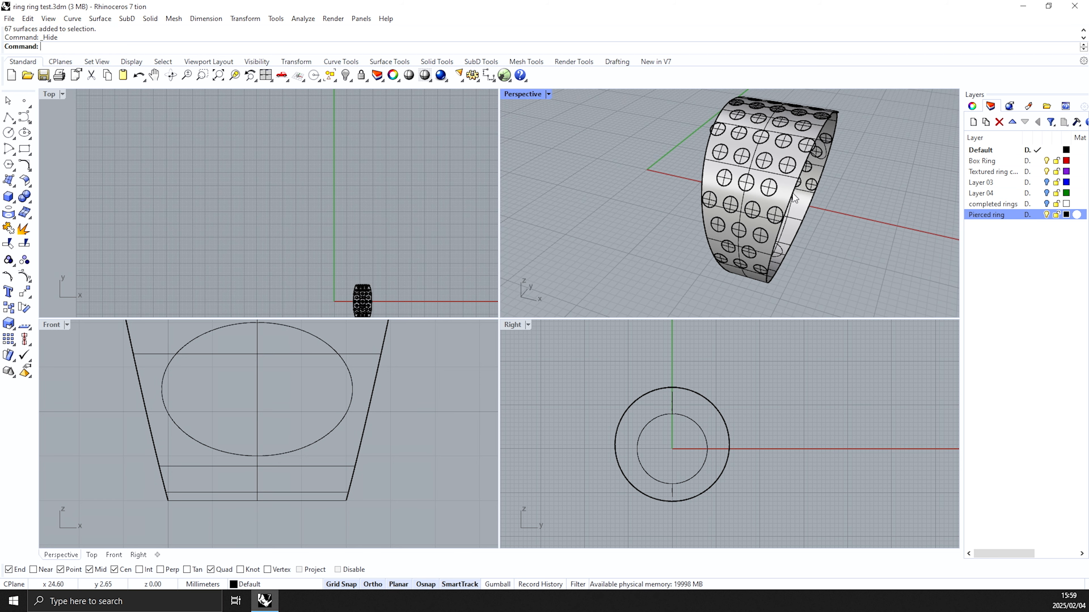
pyautogui.click(789, 198)
pyautogui.hotkey('ctrl', 'h')
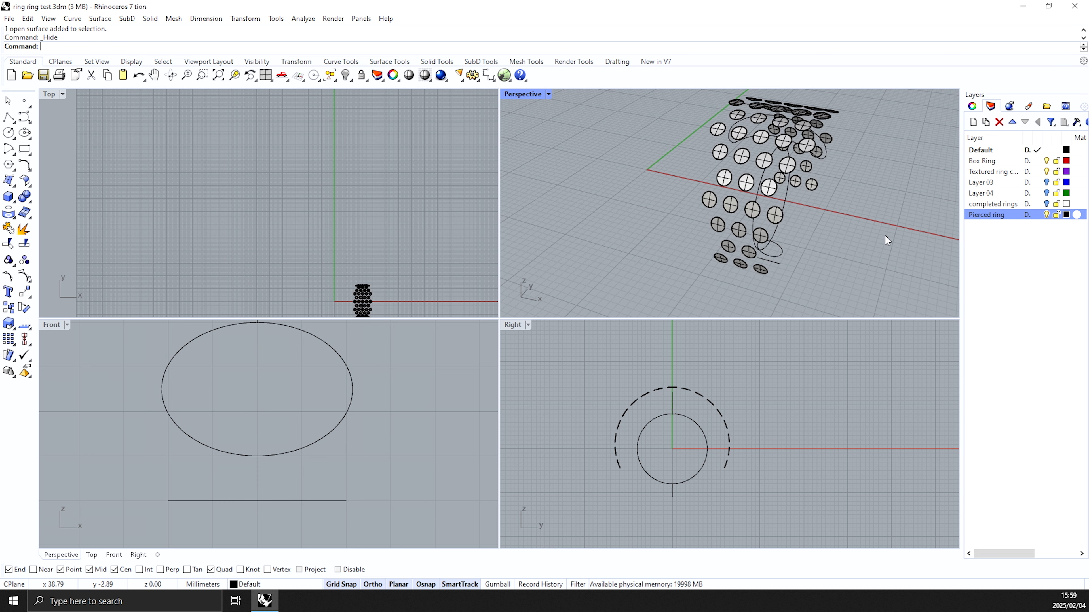
# Step: Place a point object at the centre of the ring circle at the origin in the Right view
pyautogui.scroll(4, 709, 459)
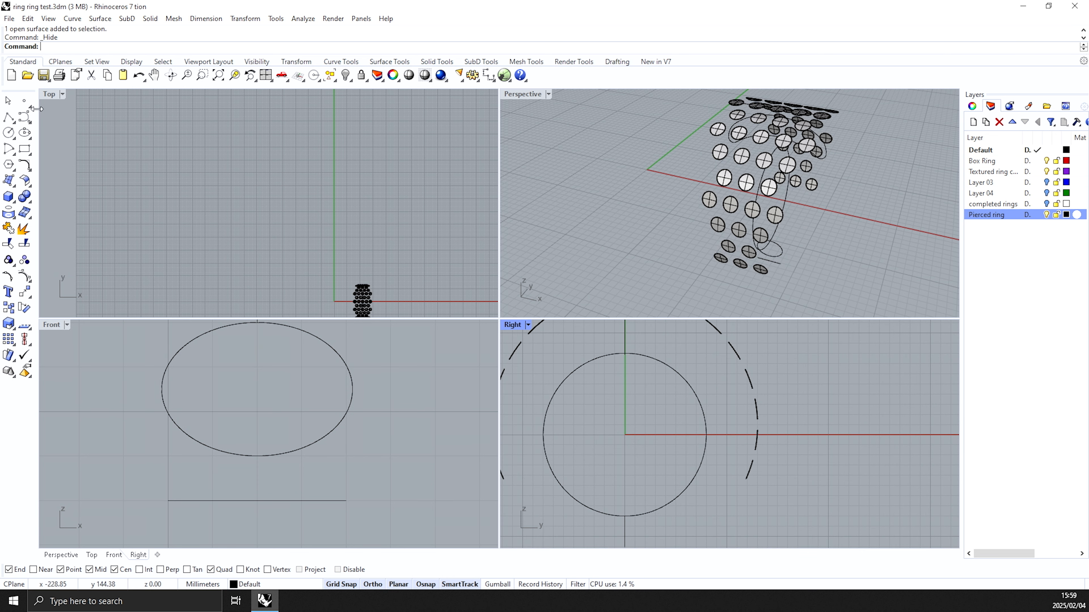
pyautogui.click(24, 100)
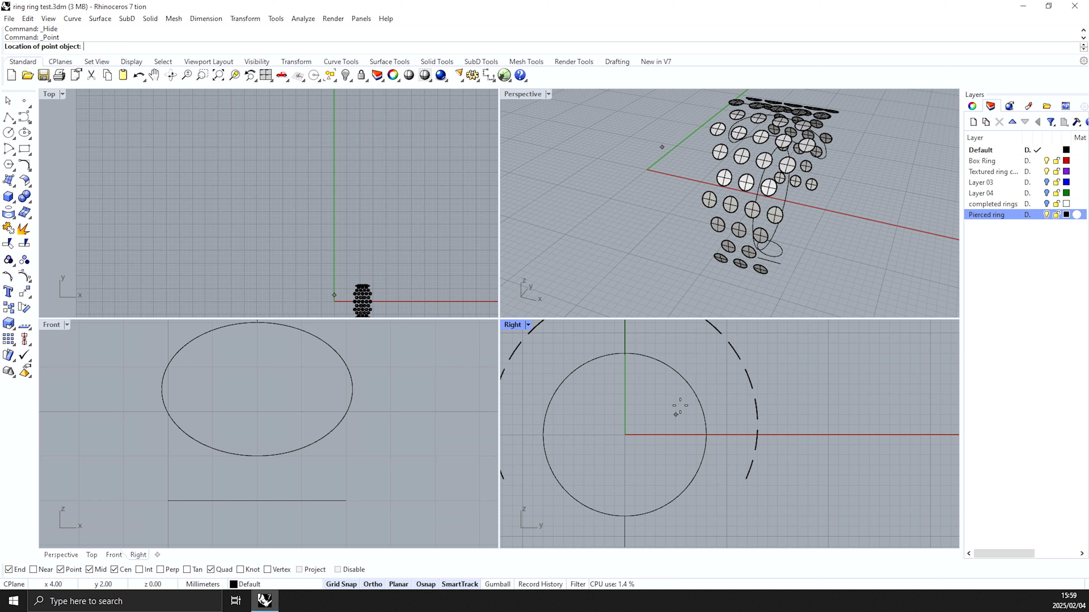
pyautogui.click(703, 401)
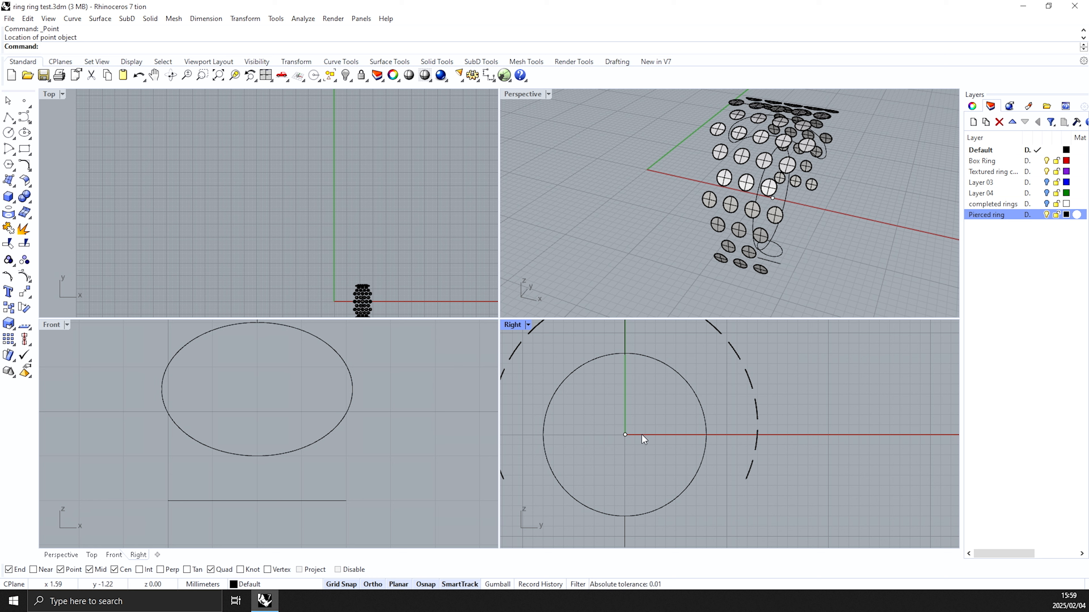
pyautogui.scroll(-3, 625, 437)
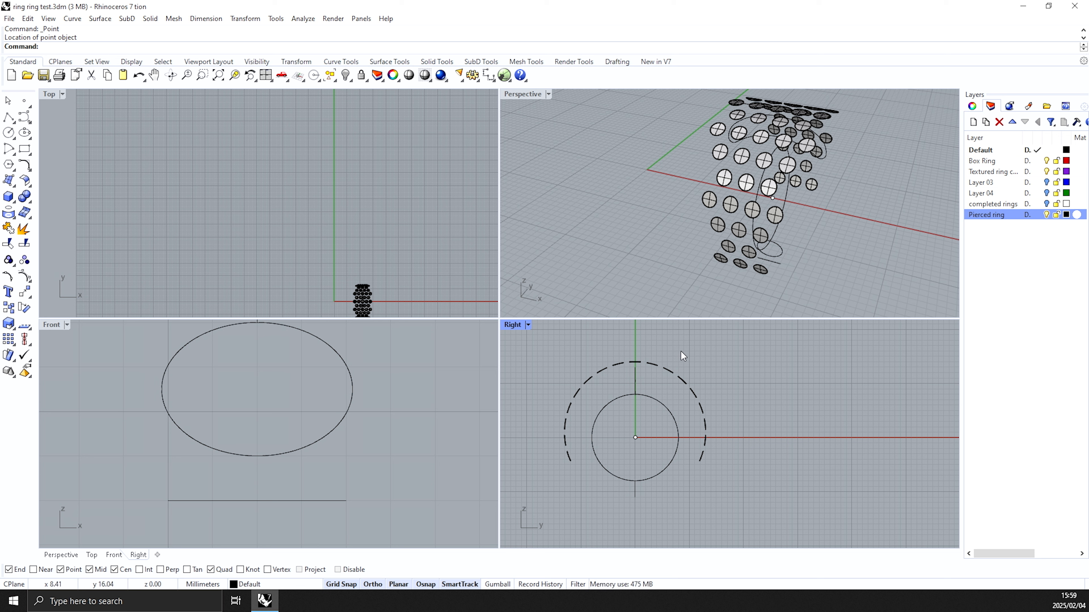
# Step: Show all hidden objects, and hide the other rings and the flat strip, keeping only the pierced ring's parts
pyautogui.write('Show')
pyautogui.press('Return')
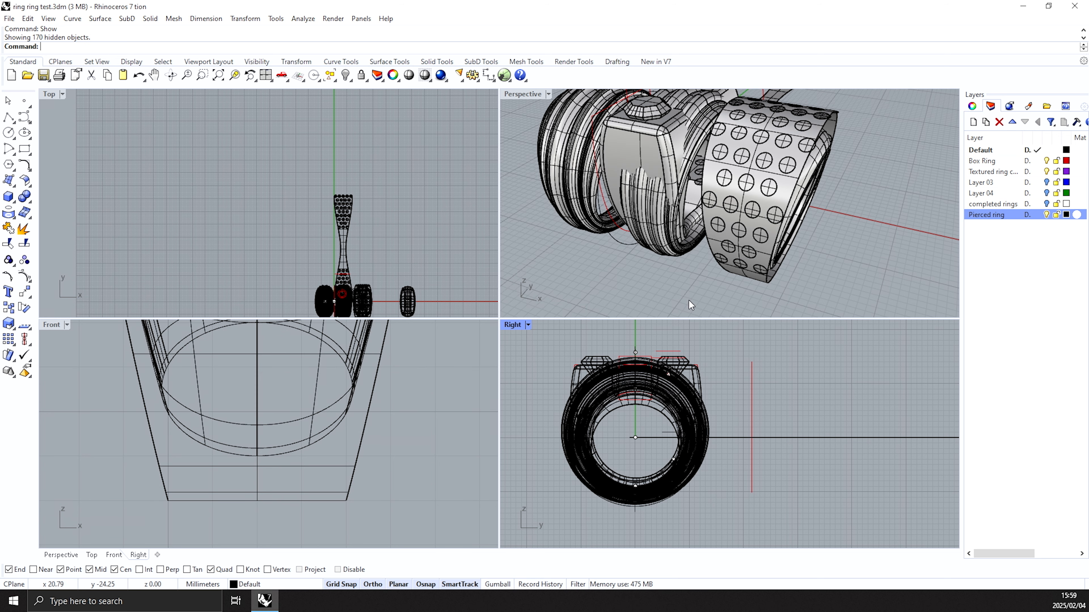
pyautogui.scroll(-5, 305, 457)
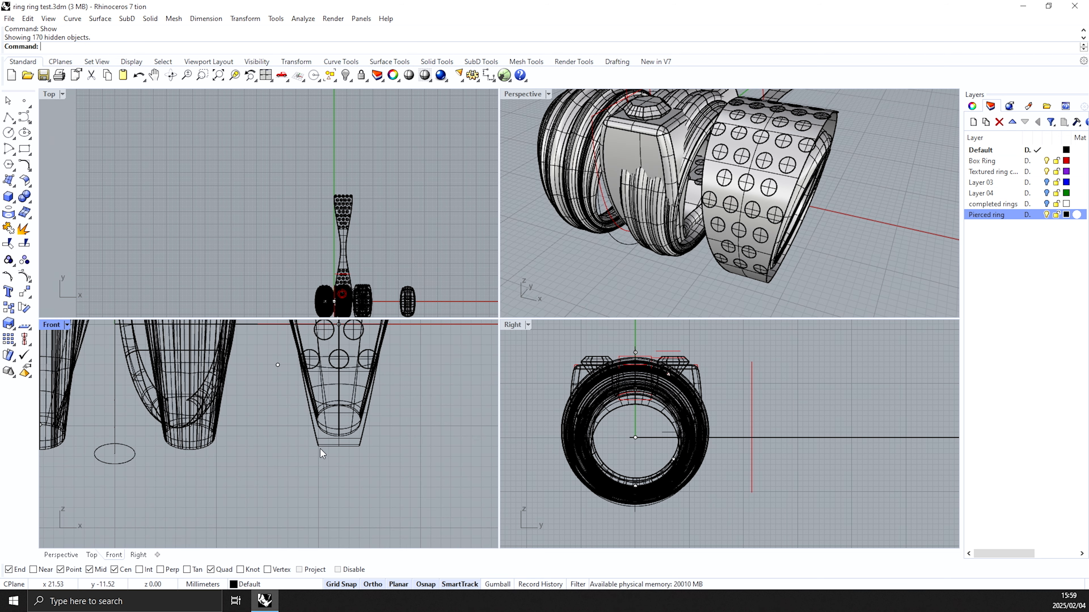
pyautogui.moveTo(199, 378); pyautogui.dragTo(295, 486)
pyautogui.hotkey('ctrl', 'h')
pyautogui.scroll(6, 384, 405)
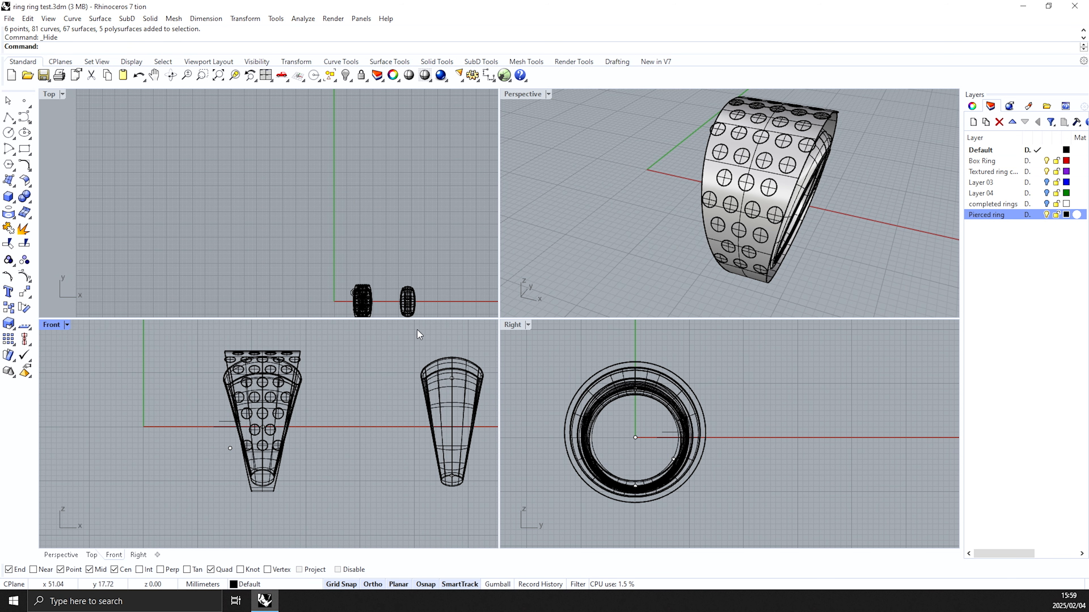
pyautogui.scroll(-6, 367, 386)
pyautogui.moveTo(386, 348); pyautogui.dragTo(453, 470)
pyautogui.hotkey('ctrl', 'h')
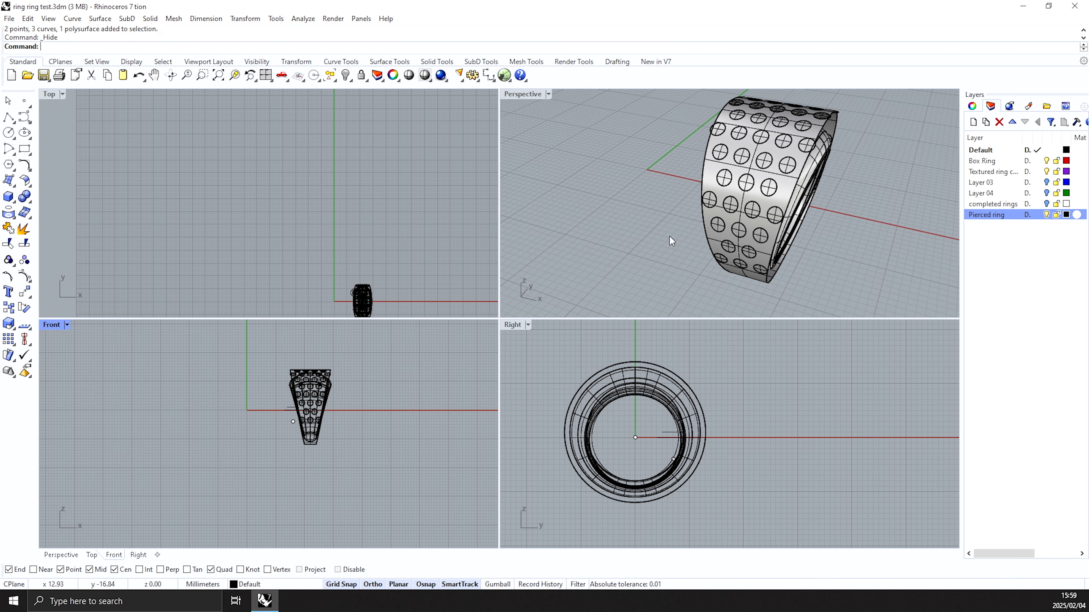
# Step: Hide the outer band surface around the solid ring, and check the wrapped disc group by selecting and deselecting it
pyautogui.scroll(5, 754, 203)
pyautogui.click(755, 203)
pyautogui.hotkey('ctrl', 'h')
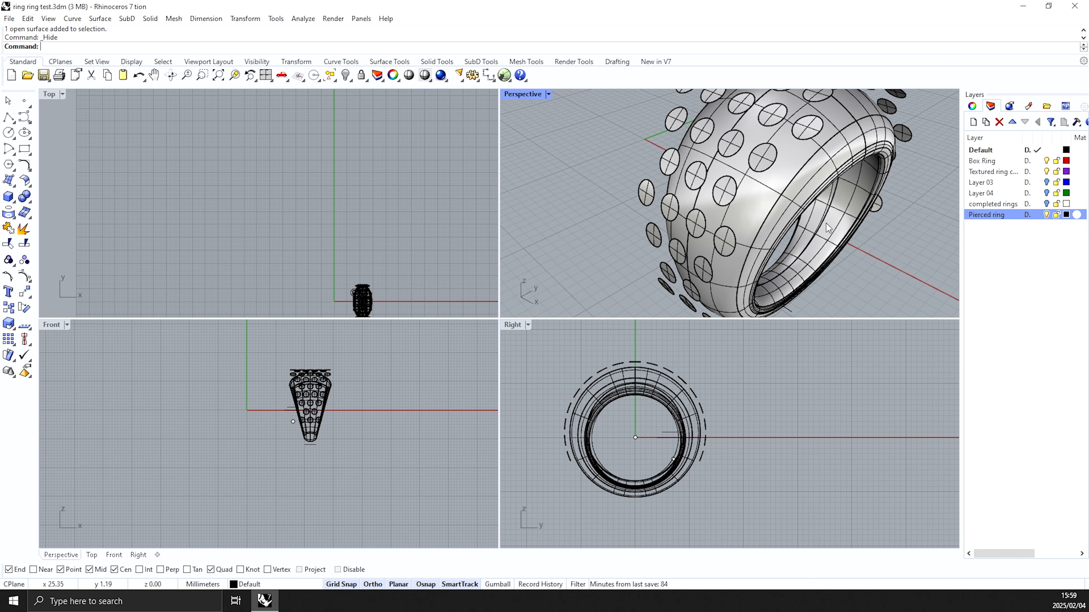
pyautogui.moveTo(829, 229); pyautogui.dragTo(727, 139, button='right')
pyautogui.click(706, 129)
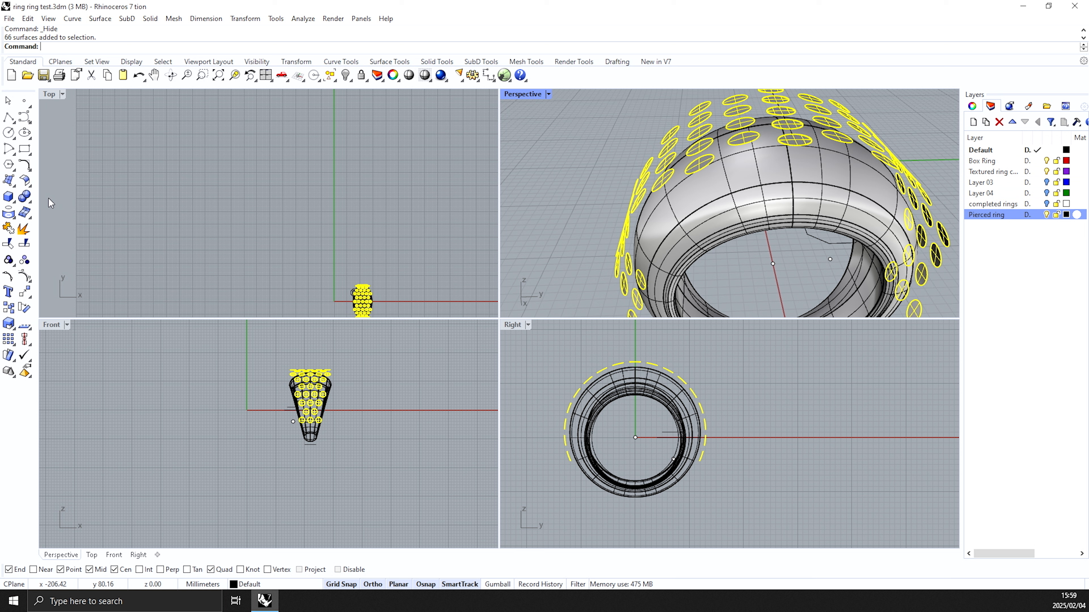
pyautogui.click(111, 197)
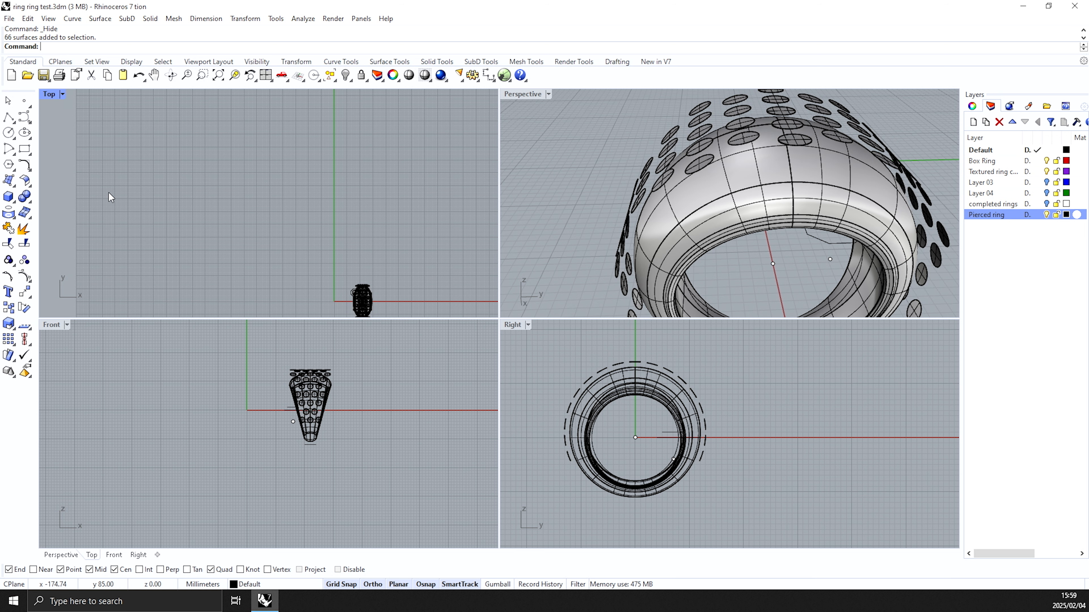
# Step: Start extruding curves to a point, choosing the edges of four discs on the ring's upper shoulder on the negative Y side
pyautogui.click(12, 184)
pyautogui.click(73, 218)
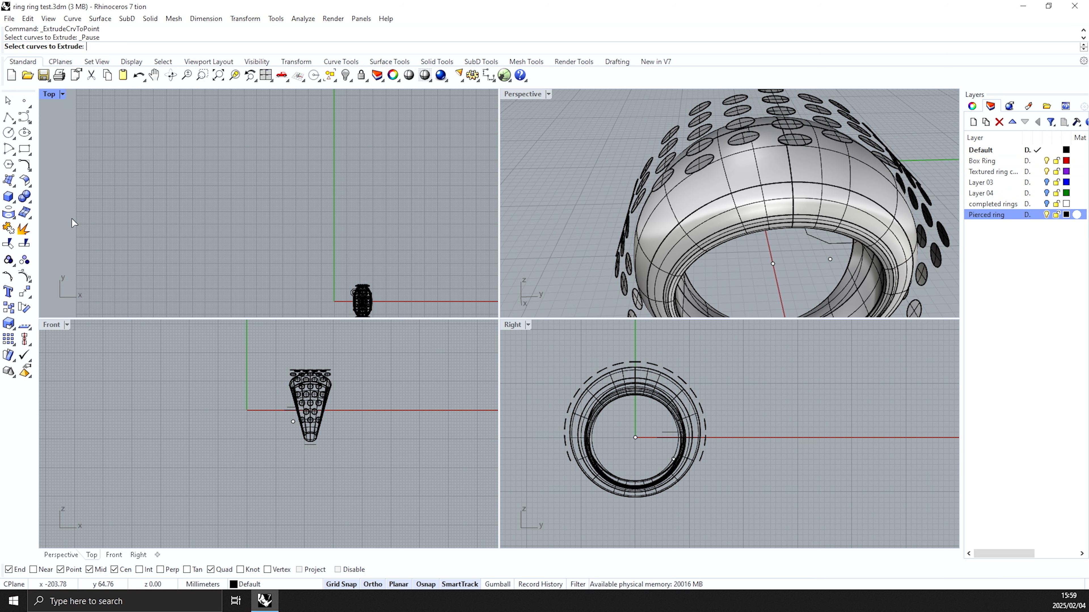
pyautogui.scroll(2, 326, 384)
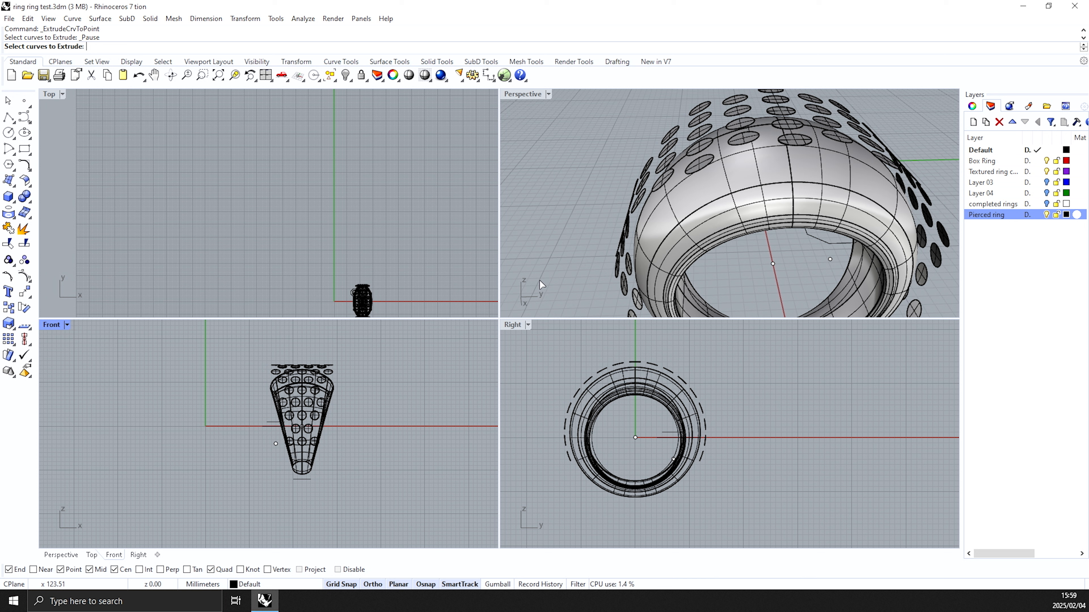
pyautogui.click(662, 181)
pyautogui.moveTo(658, 187); pyautogui.dragTo(702, 144, button='right')
pyautogui.click(656, 203)
pyautogui.click(656, 182)
pyautogui.click(655, 163)
# Step: Add the disc edges of the next three rows down the same side to the curves being extruded
pyautogui.scroll(2, 686, 172)
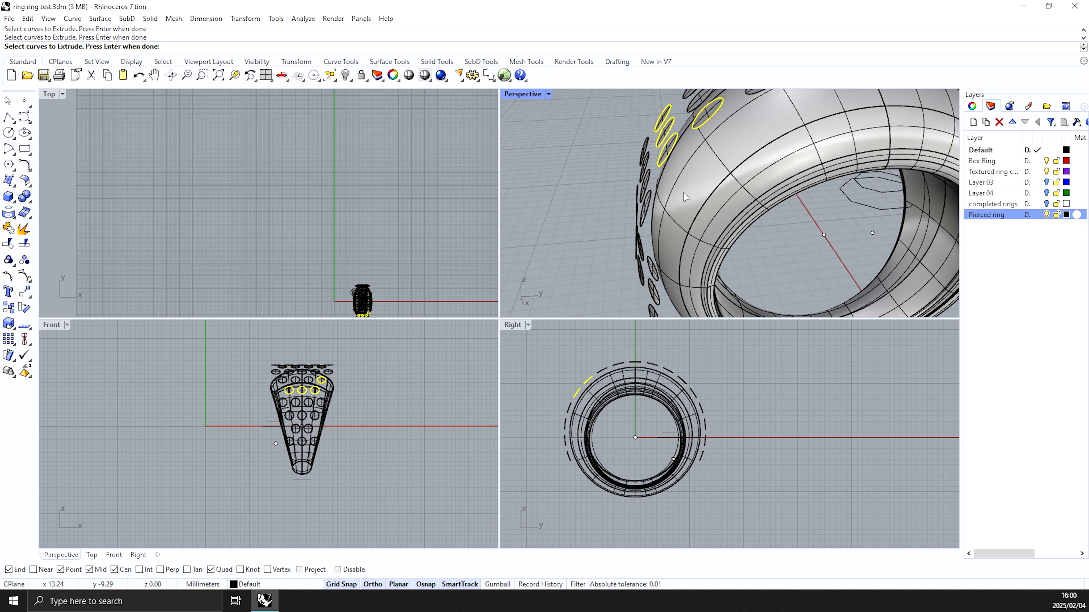
pyautogui.moveTo(675, 187)
pyautogui.mouseDown(button='right')
pyautogui.moveTo(703, 169)
pyautogui.moveTo(678, 177)
pyautogui.mouseUp(button='right')
pyautogui.click(652, 143)
pyautogui.click(661, 149)
pyautogui.click(665, 162)
pyautogui.click(686, 178)
pyautogui.click(666, 165)
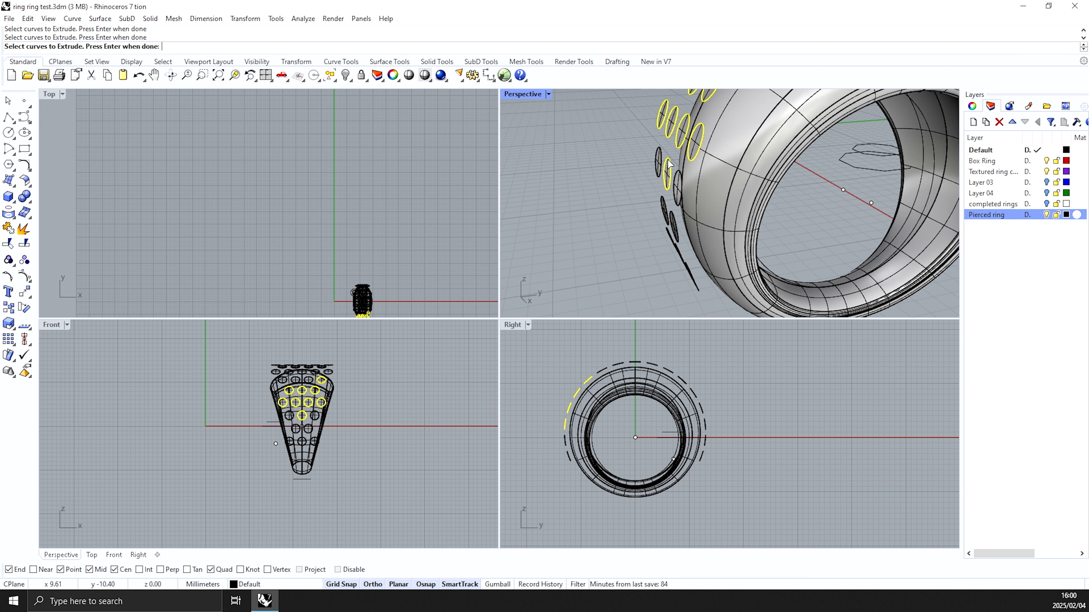
pyautogui.click(660, 161)
pyautogui.click(680, 174)
pyautogui.click(663, 204)
pyautogui.click(677, 226)
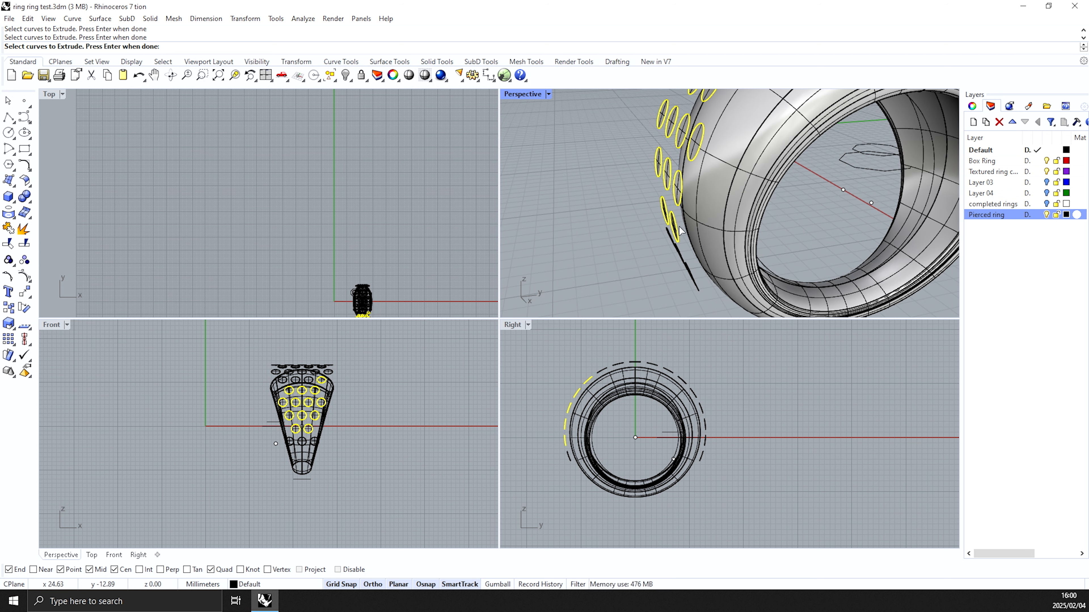
# Step: Add the three disc edges of the lowest row on that side to the extrusion
pyautogui.moveTo(675, 205); pyautogui.dragTo(664, 226, button='right')
pyautogui.scroll(3, 666, 231)
pyautogui.click(697, 213)
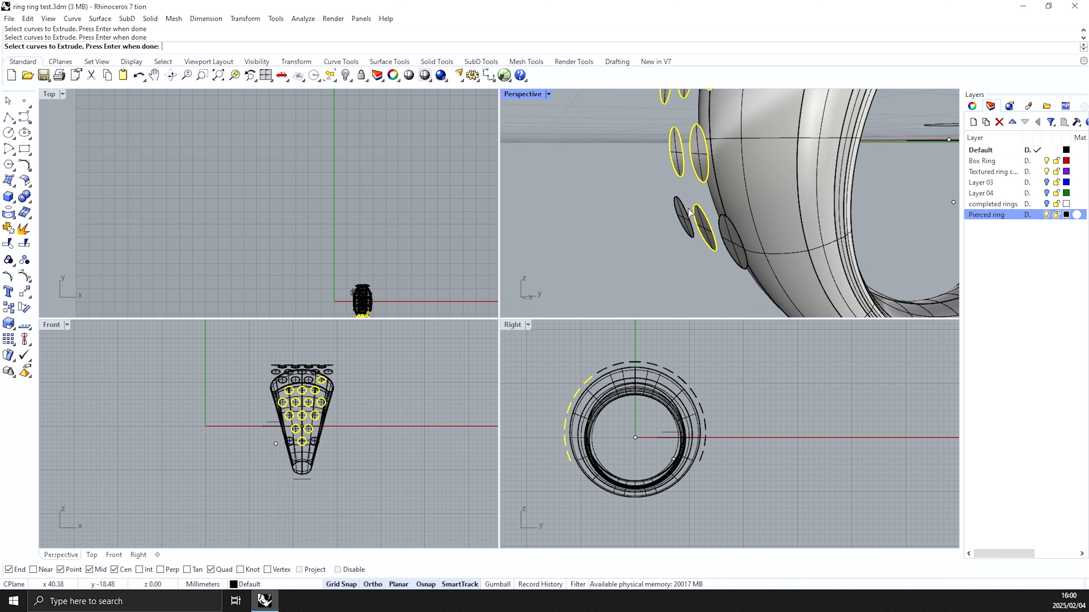
pyautogui.click(685, 214)
pyautogui.click(723, 226)
# Step: Add the remaining disc edges of the partly selected shoulder row to the extrusion
pyautogui.scroll(-8, 692, 246)
pyautogui.scroll(5, 709, 174)
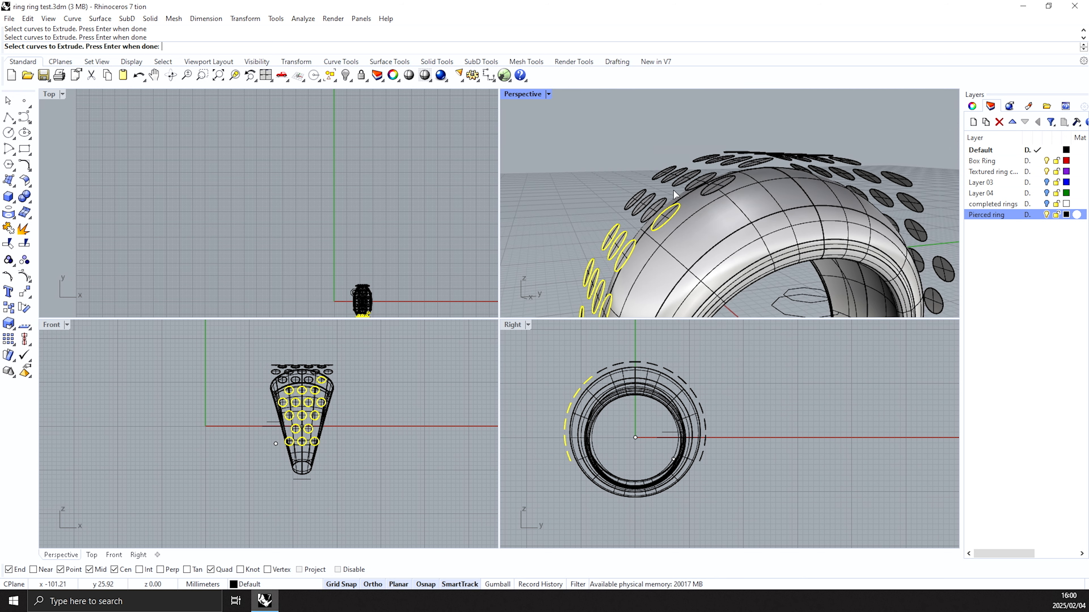
pyautogui.click(661, 199)
pyautogui.click(647, 192)
pyautogui.click(657, 196)
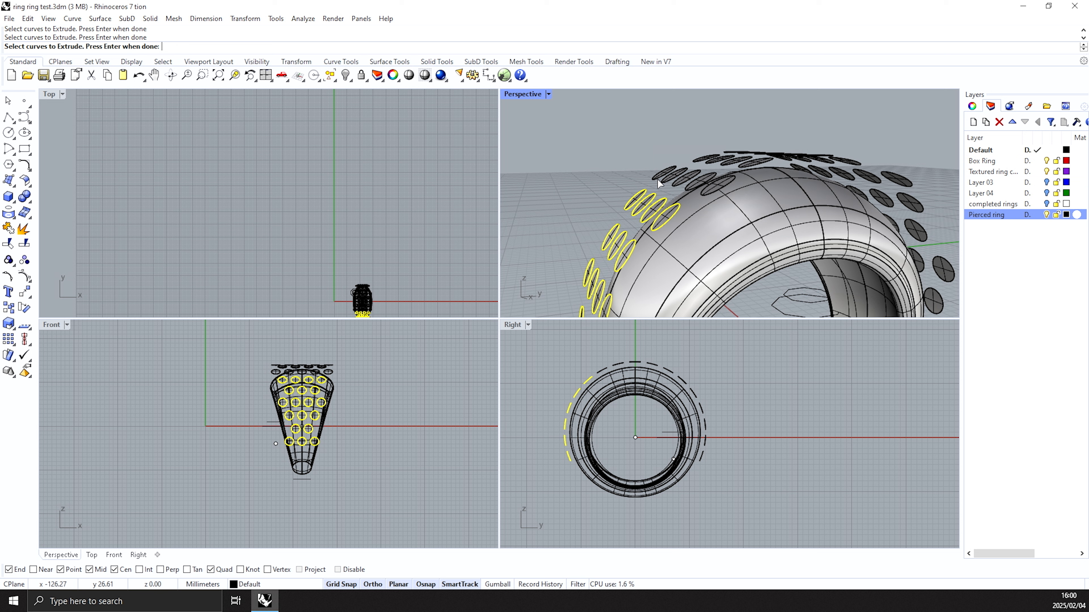
pyautogui.click(662, 183)
# Step: Add the disc edges over the ring's crown and down the opposite side to the extrusion, selecting them in the Right view
pyautogui.scroll(6, 624, 353)
pyautogui.moveTo(584, 360); pyautogui.dragTo(763, 433)
pyautogui.scroll(-4, 697, 347)
pyautogui.moveTo(740, 379); pyautogui.dragTo(684, 335, button='right')
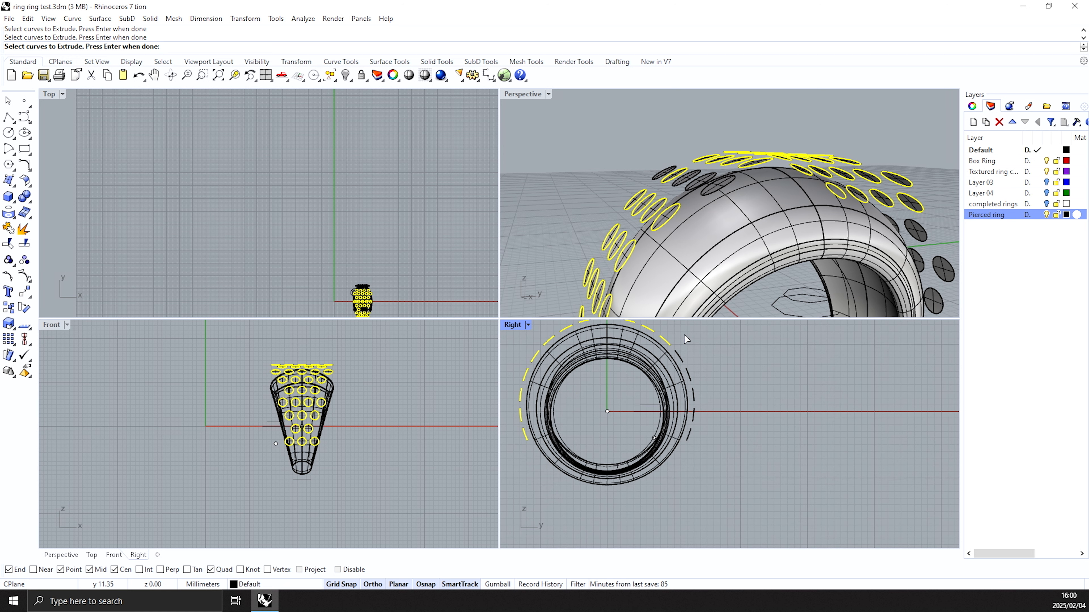
pyautogui.moveTo(705, 390); pyautogui.dragTo(723, 411)
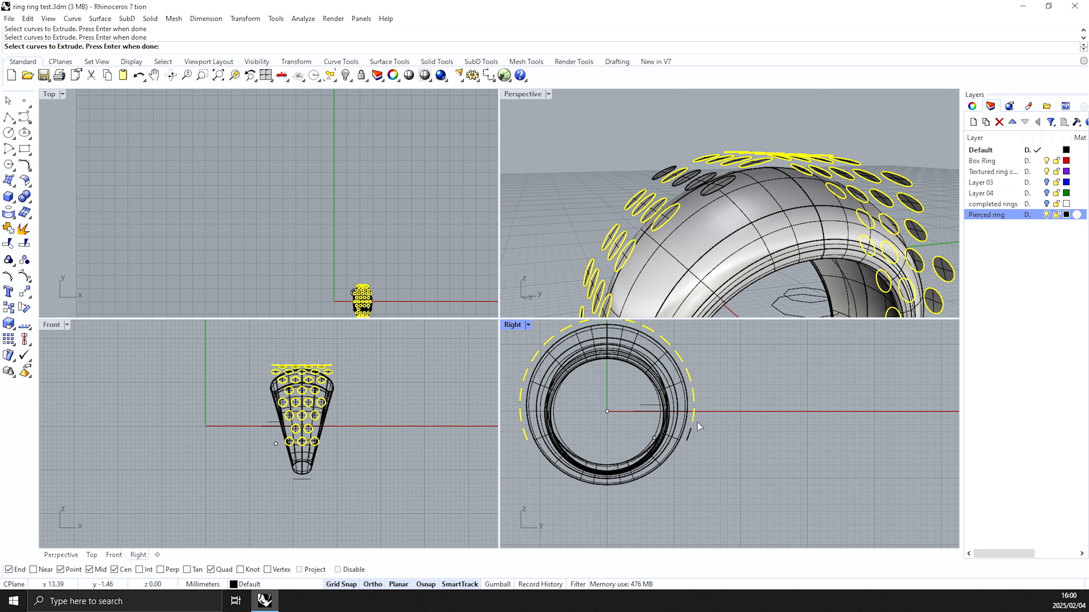
pyautogui.scroll(3, 698, 427)
pyautogui.moveTo(682, 458); pyautogui.dragTo(708, 412)
pyautogui.scroll(-4, 789, 155)
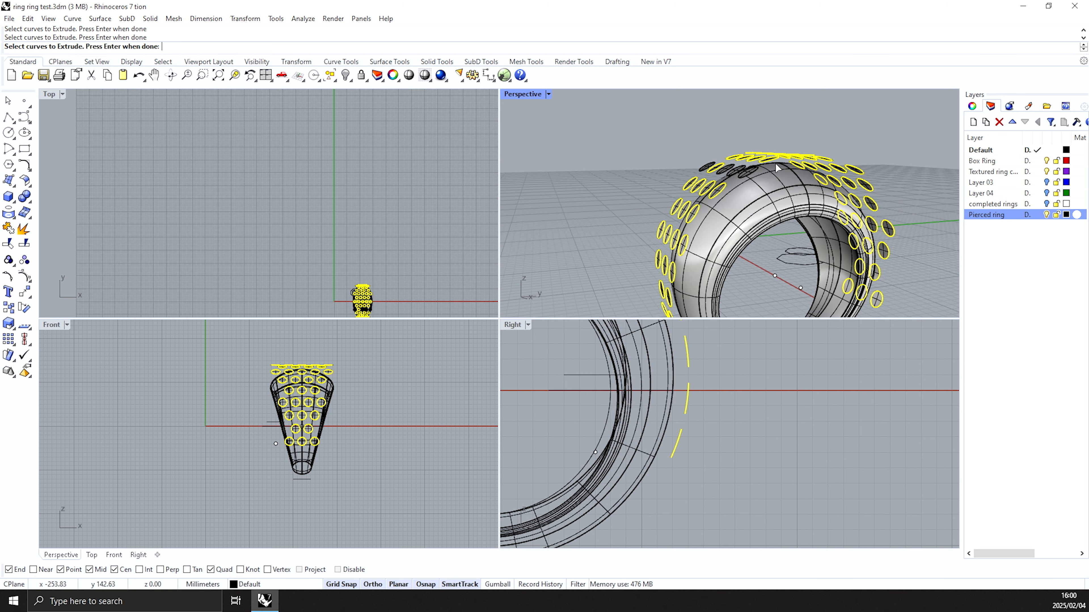
# Step: Add the missed disc edges in the row between the shoulder and crown to the extrusion
pyautogui.scroll(2, 789, 155)
pyautogui.scroll(-10, 654, 361)
pyautogui.moveTo(652, 343); pyautogui.dragTo(721, 422, button='right')
pyautogui.scroll(3, 669, 381)
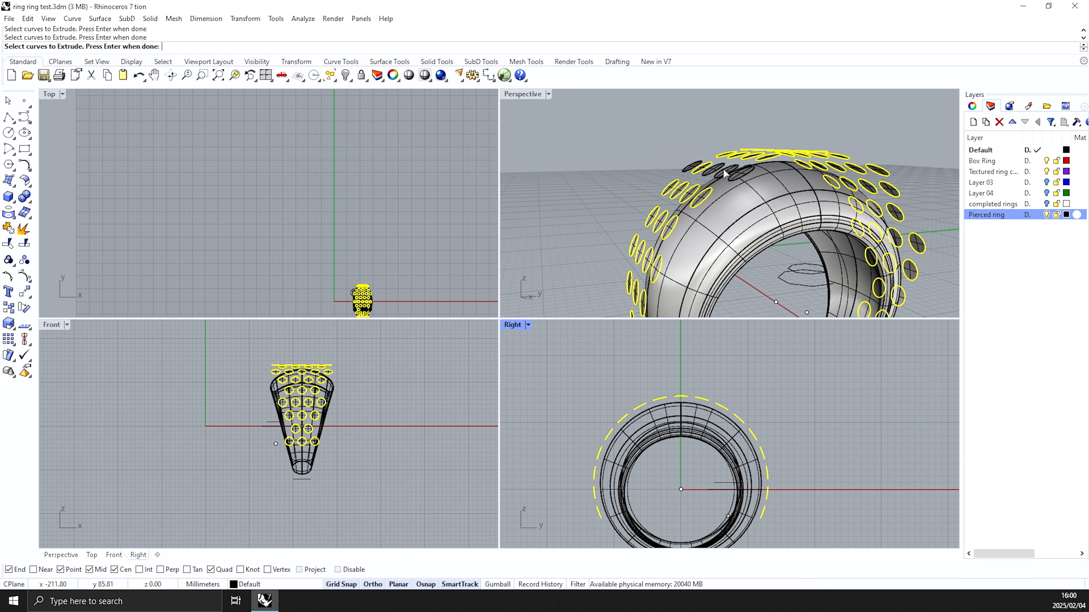
pyautogui.scroll(3, 723, 173)
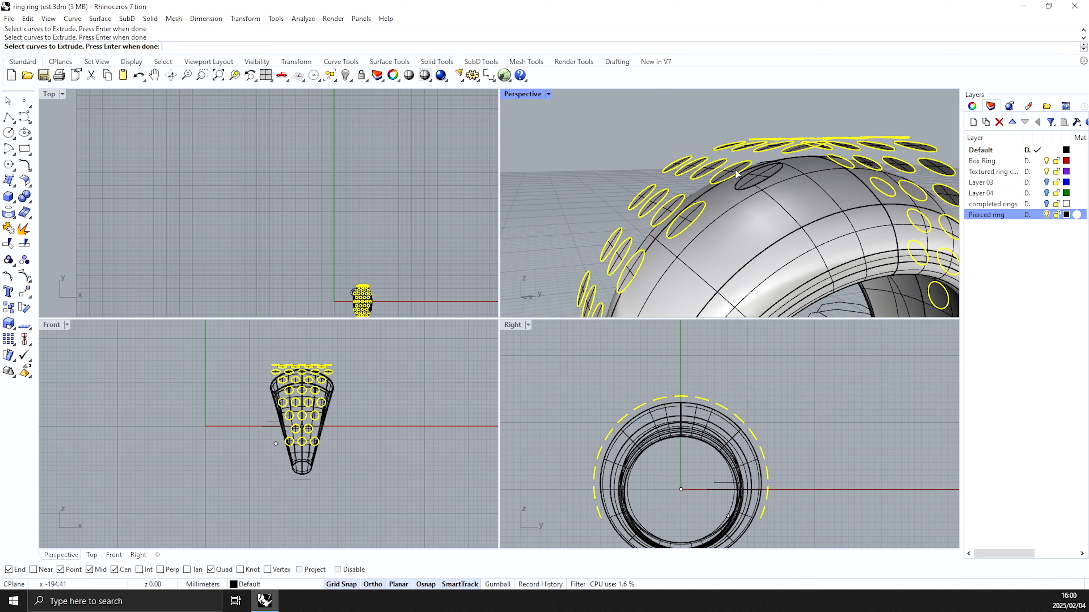
pyautogui.click(781, 171)
# Step: Extrude all the selected disc edges to the point object at the ring's centre
pyautogui.scroll(-4, 781, 171)
pyautogui.moveTo(781, 171); pyautogui.dragTo(813, 228, button='right')
pyautogui.press('Return')
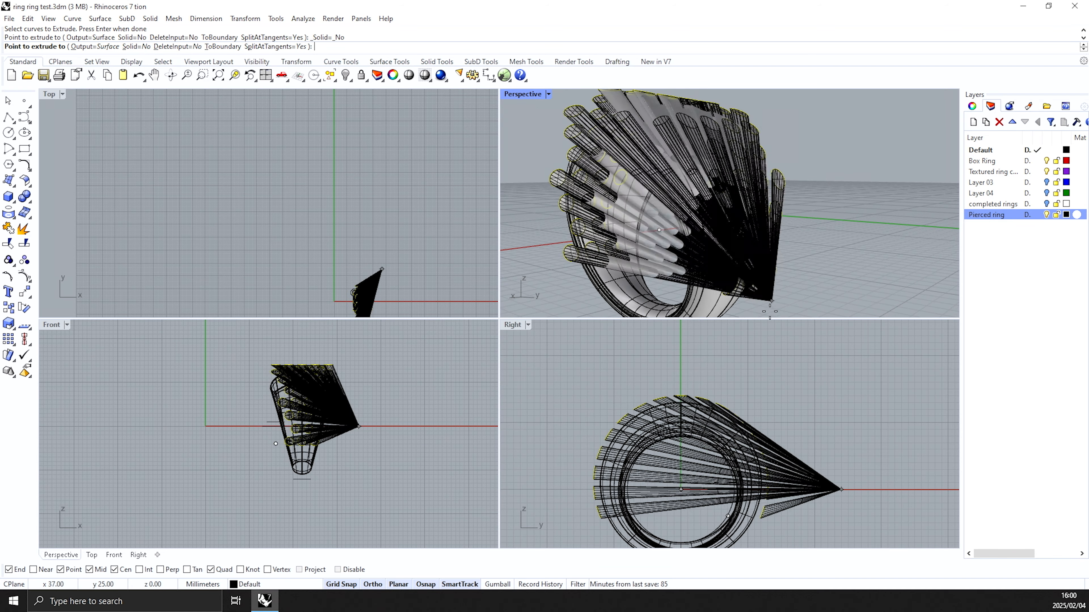
pyautogui.scroll(3, 684, 502)
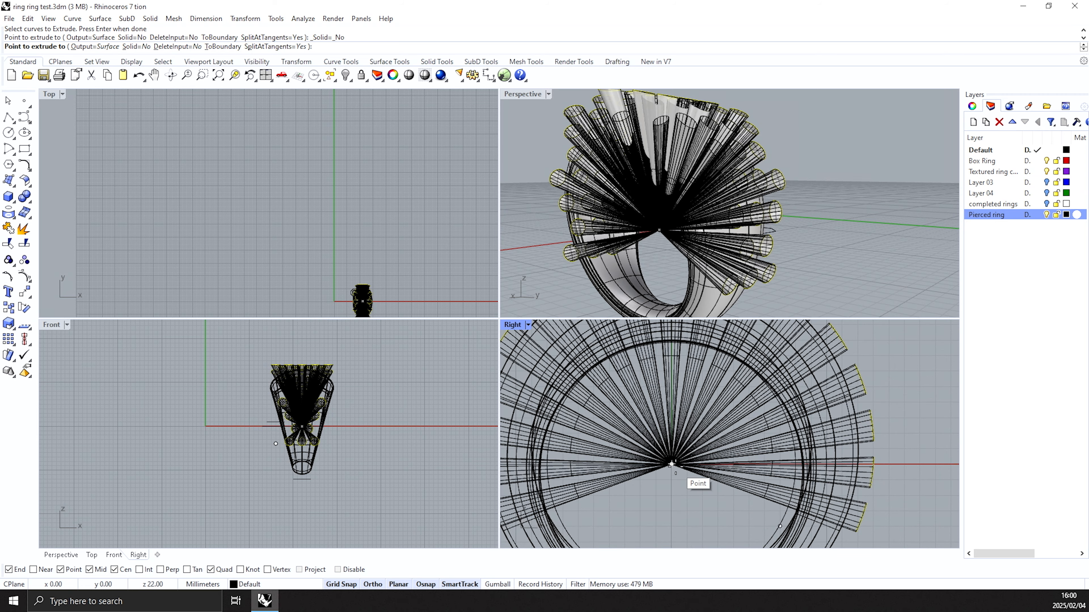
pyautogui.click(671, 464)
pyautogui.click(770, 223)
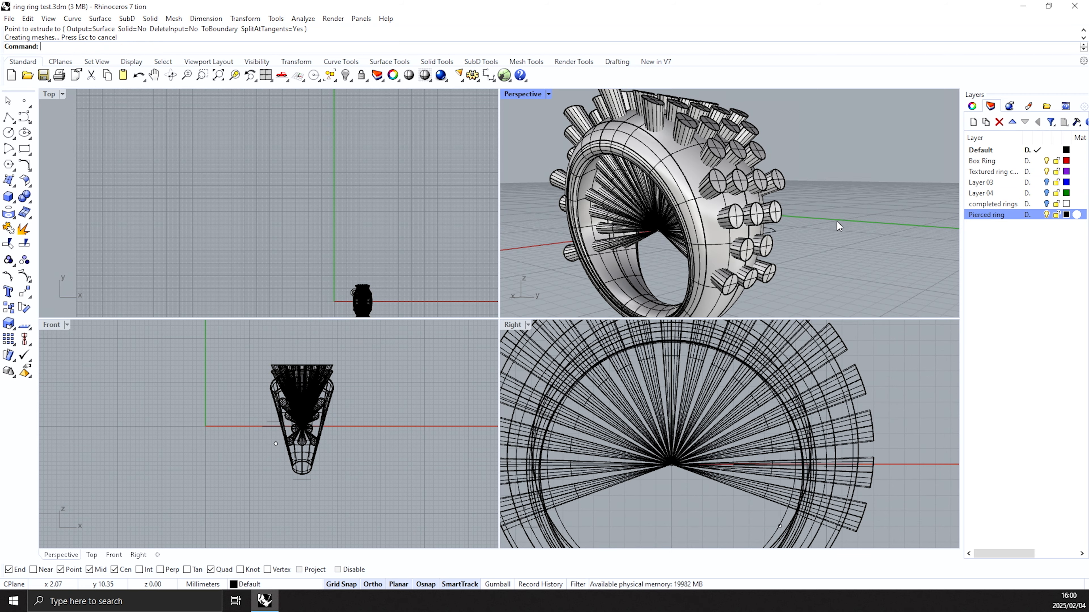
# Step: Select all the discs and their extruded cones in the Right view, ungroup them and join them into closed polysurfaces
pyautogui.scroll(-2, 748, 212)
pyautogui.moveTo(748, 213); pyautogui.dragTo(813, 191, button='right')
pyautogui.scroll(4, 813, 191)
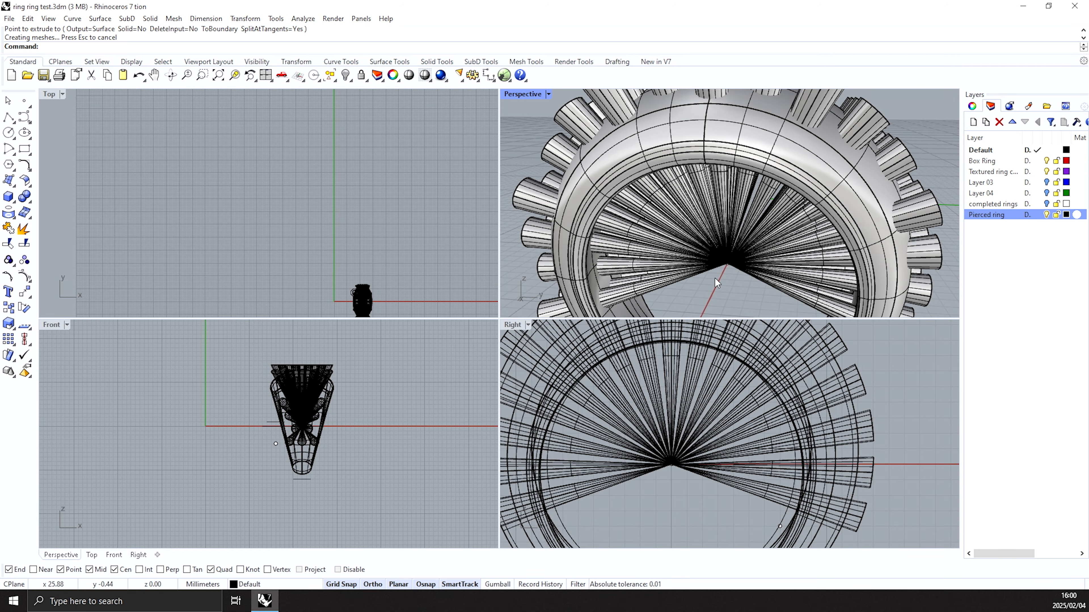
pyautogui.scroll(-2, 715, 278)
pyautogui.scroll(-6, 792, 389)
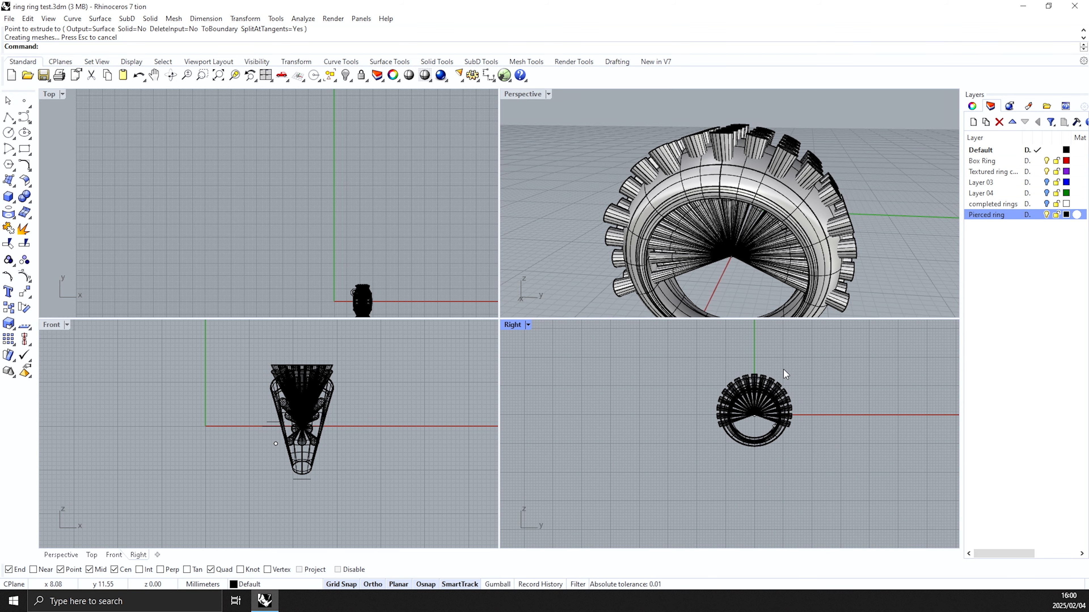
pyautogui.scroll(2, 772, 367)
pyautogui.moveTo(598, 340); pyautogui.dragTo(837, 503)
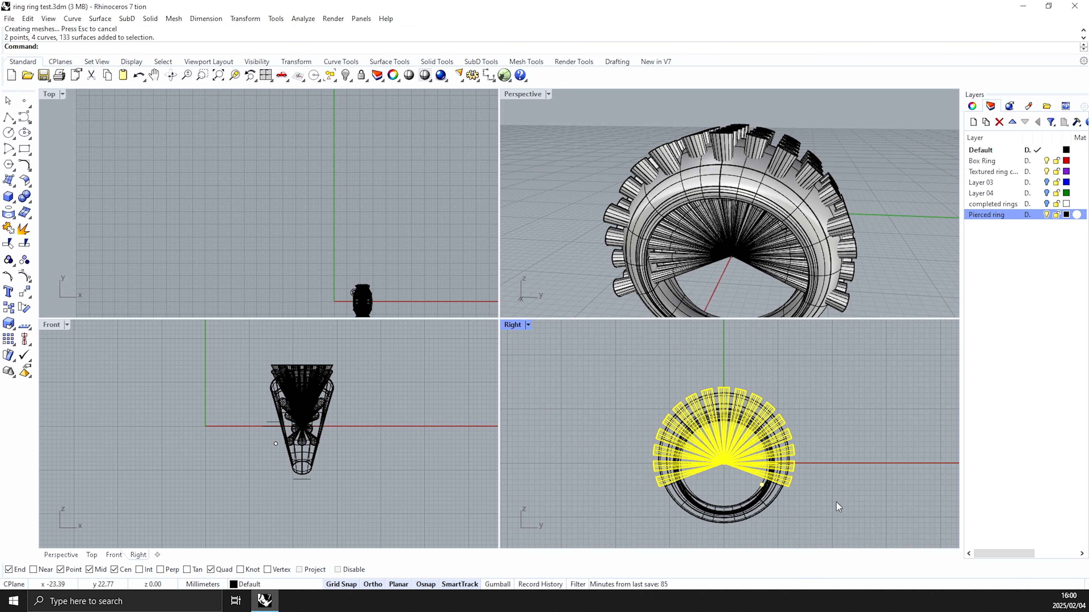
pyautogui.click(24, 260)
pyautogui.scroll(4, 589, 139)
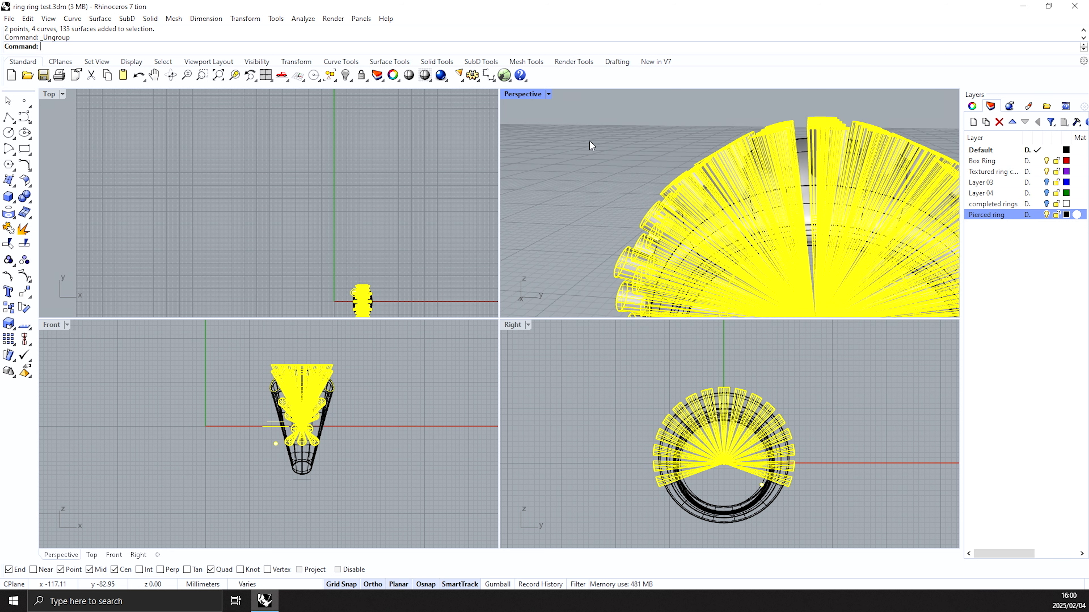
pyautogui.click(8, 228)
pyautogui.click(555, 197)
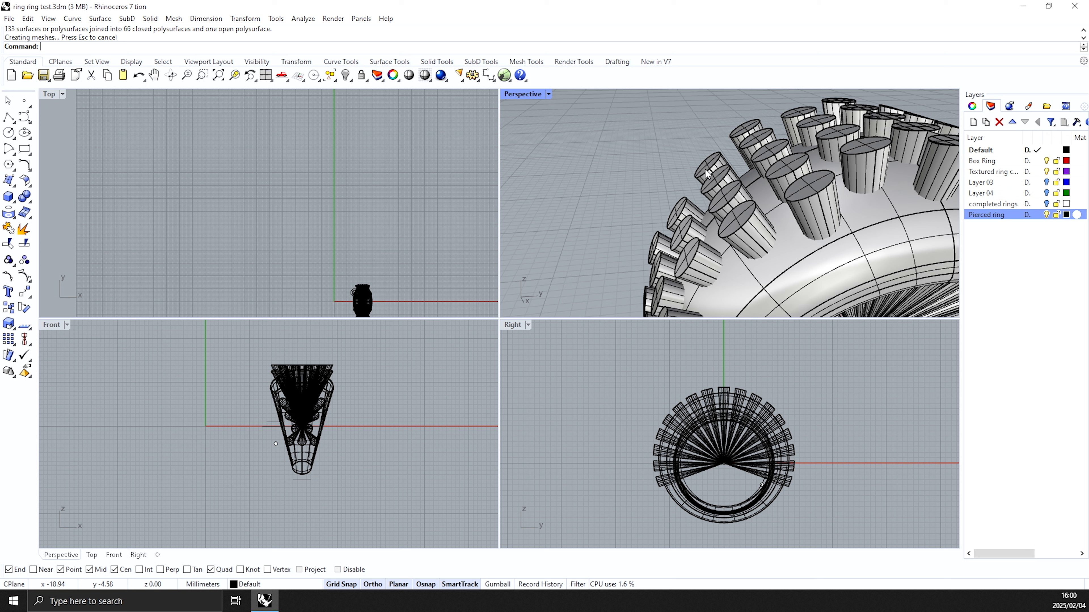
# Step: Check the object details of one joined cone to see whether its geometry is valid and closed
pyautogui.click(717, 189)
pyautogui.click(711, 161)
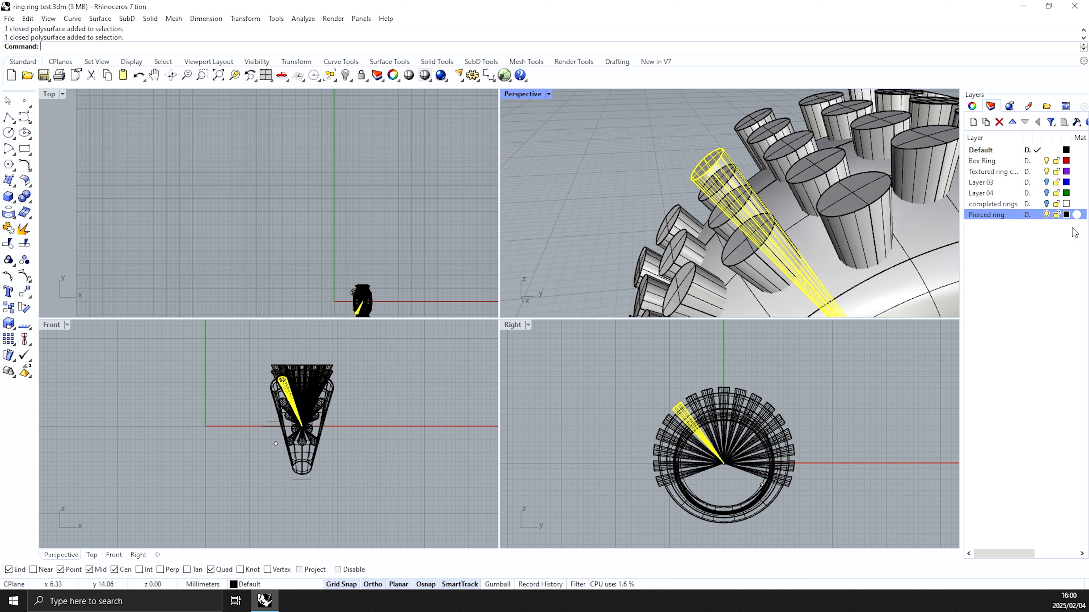
pyautogui.click(972, 105)
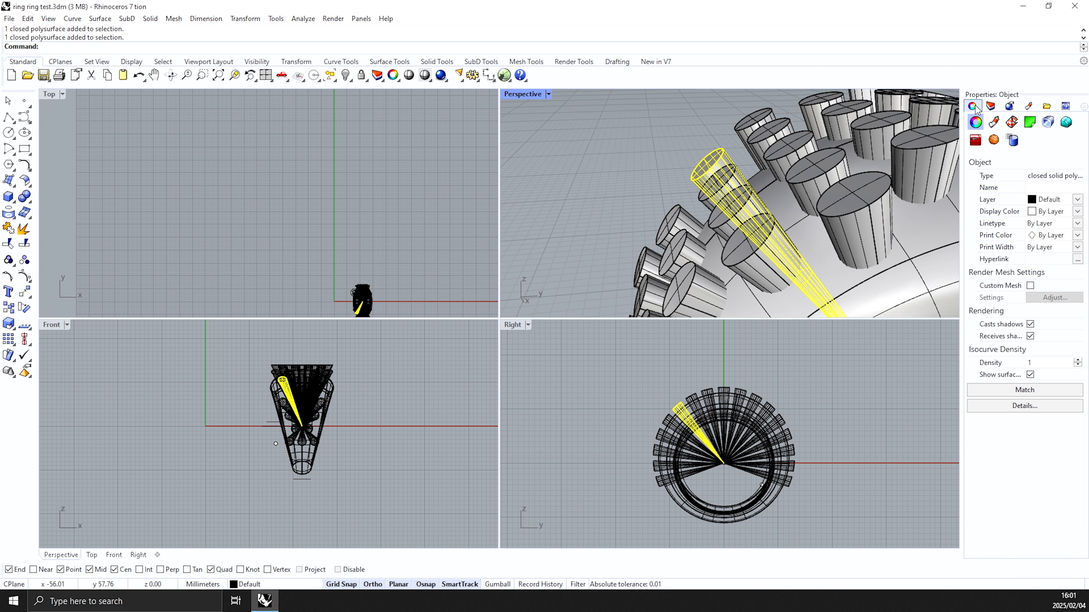
pyautogui.click(1026, 404)
pyautogui.moveTo(833, 341); pyautogui.dragTo(957, 363)
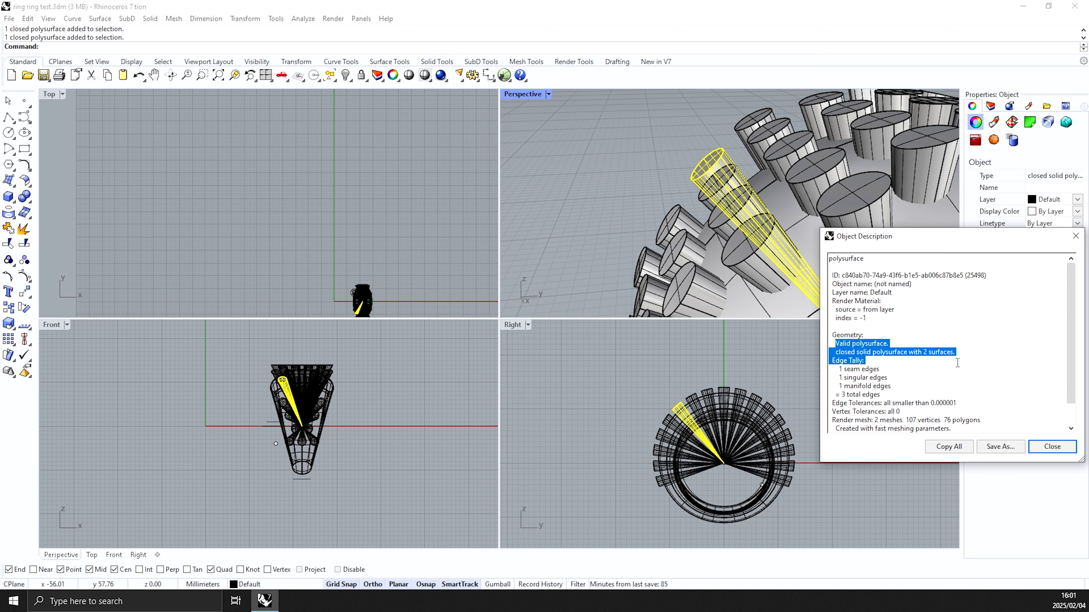
pyautogui.click(1052, 449)
pyautogui.click(595, 220)
pyautogui.scroll(-5, 641, 162)
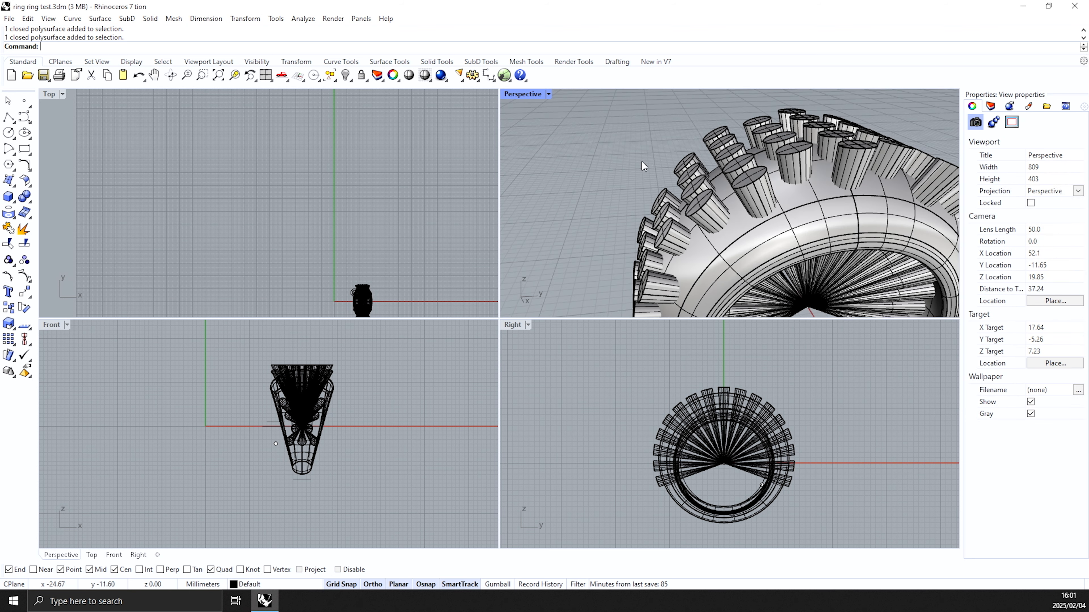
# Step: Maximise the Perspective viewport and examine how the cones pass through the ring band
pyautogui.doubleClick(528, 92)
pyautogui.scroll(-8, 531, 107)
pyautogui.scroll(4, 571, 189)
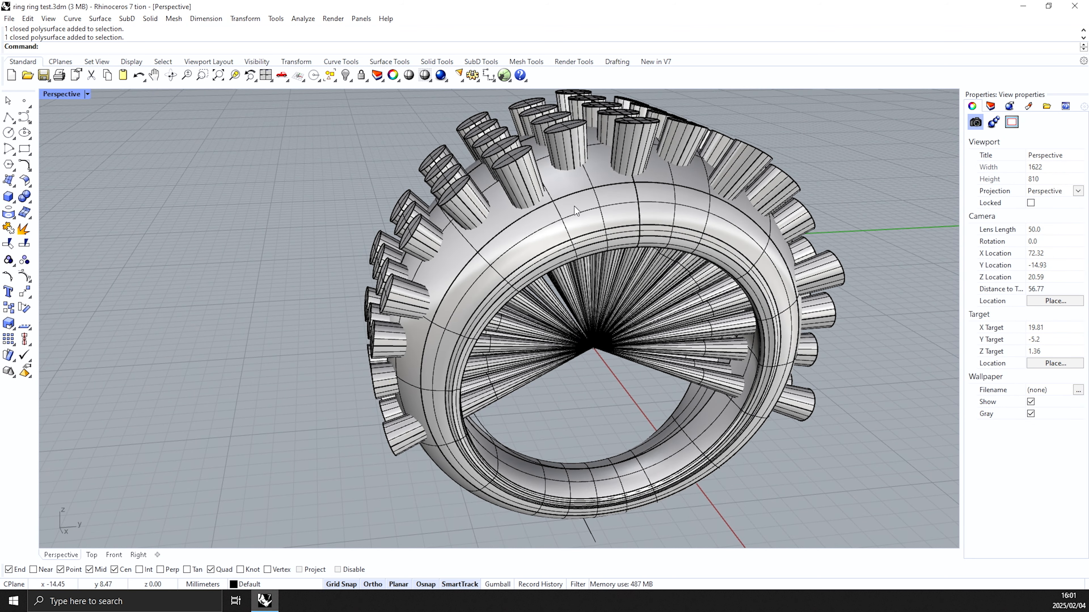
pyautogui.click(620, 223)
pyautogui.click(601, 398)
pyautogui.moveTo(583, 393); pyautogui.dragTo(608, 245, button='right')
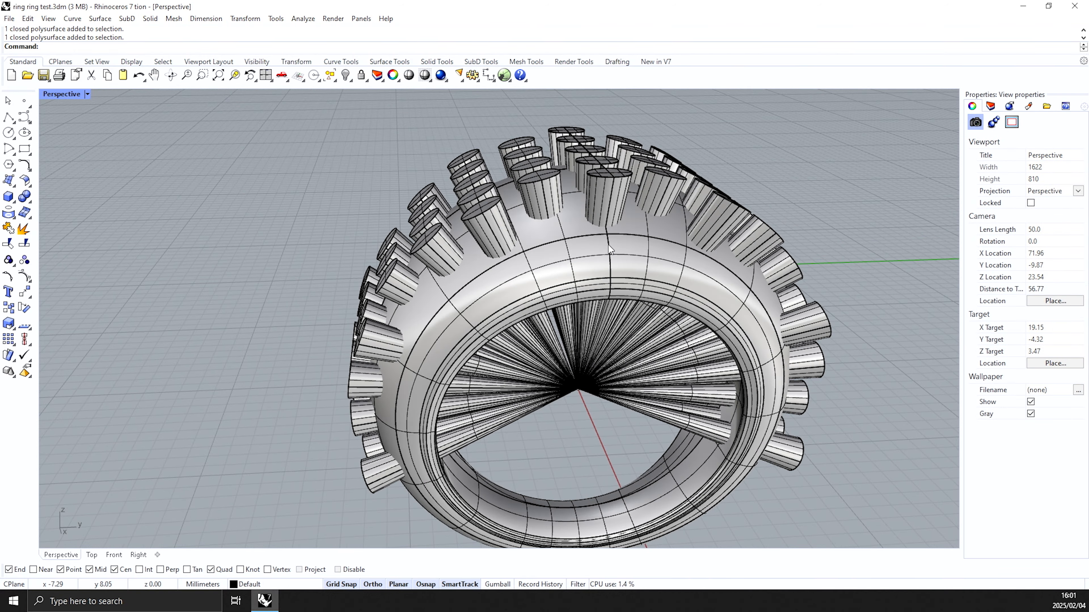
pyautogui.moveTo(277, 261); pyautogui.dragTo(398, 326, button='right')
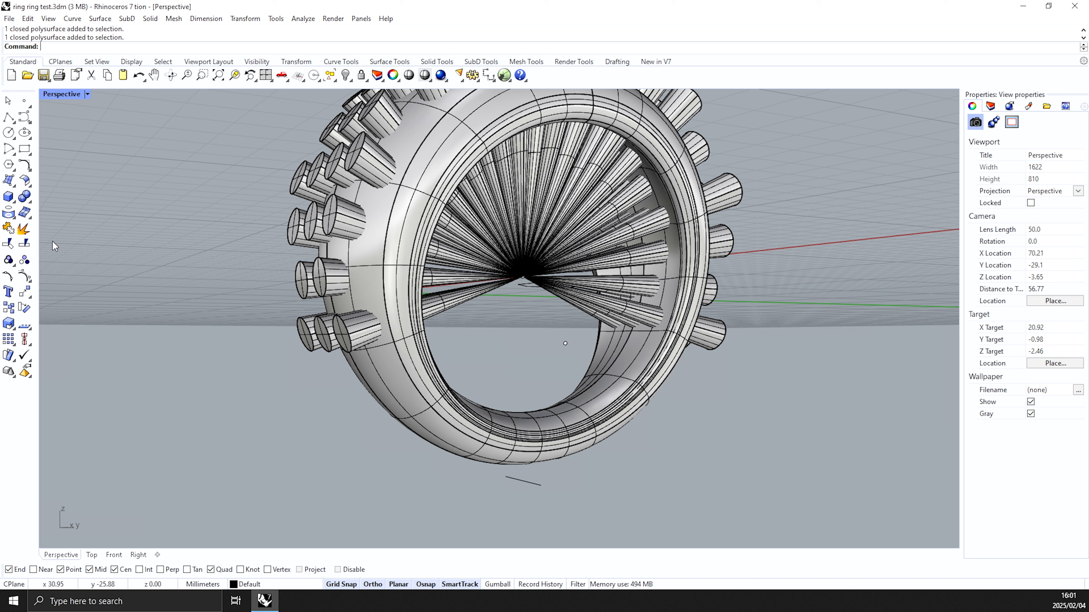
# Step: Subtract the lowest row of cones on the negative Y side from the solid ring with a Boolean difference
pyautogui.click(29, 201)
pyautogui.click(55, 205)
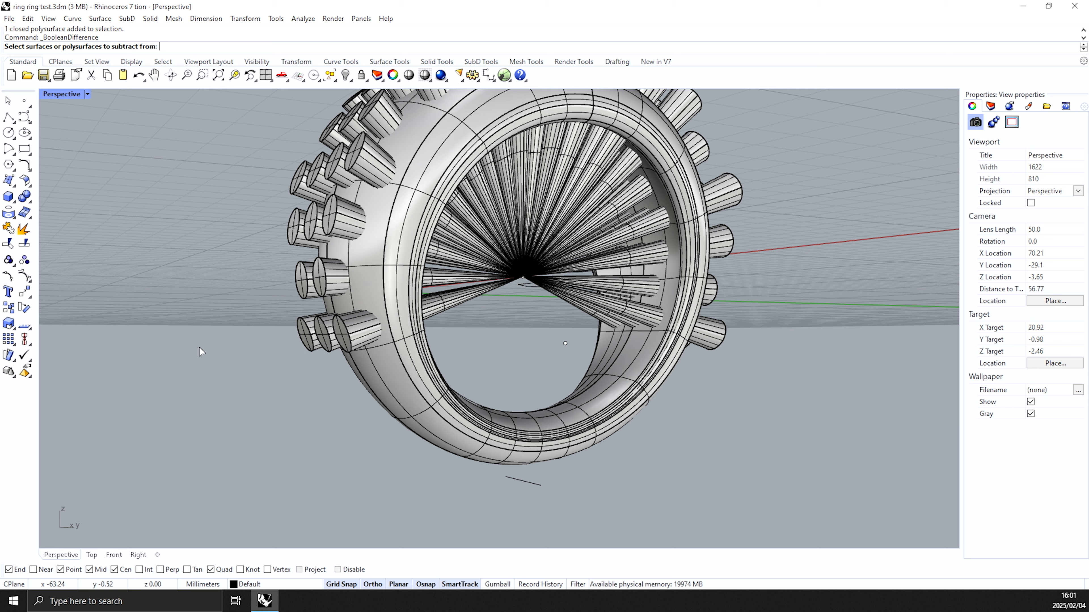
pyautogui.click(422, 400)
pyautogui.press('Return')
pyautogui.moveTo(440, 341); pyautogui.dragTo(448, 342, button='right')
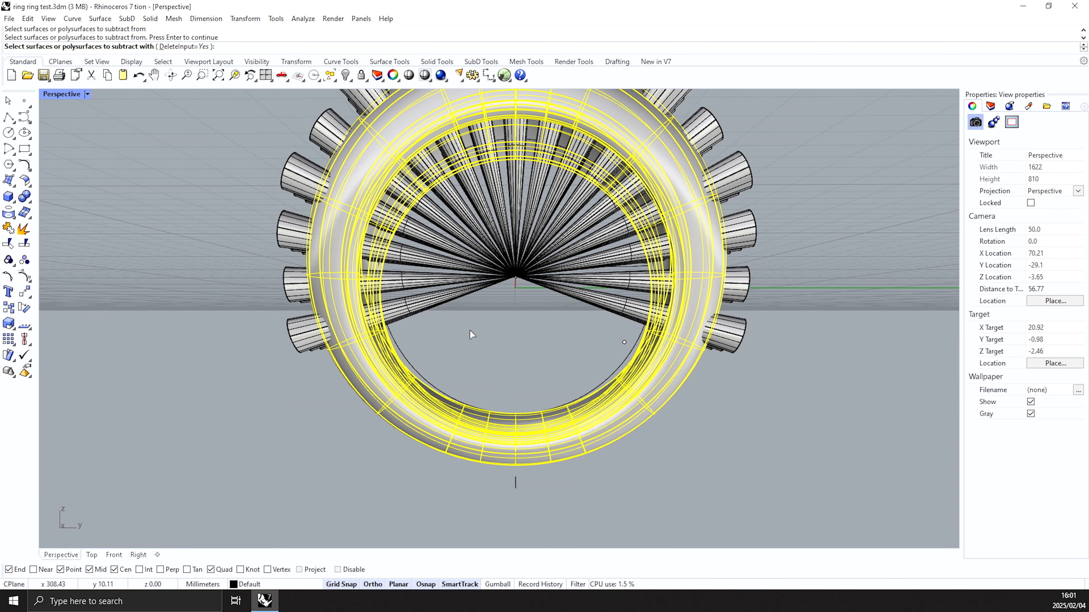
pyautogui.click(431, 302)
pyautogui.press('Return')
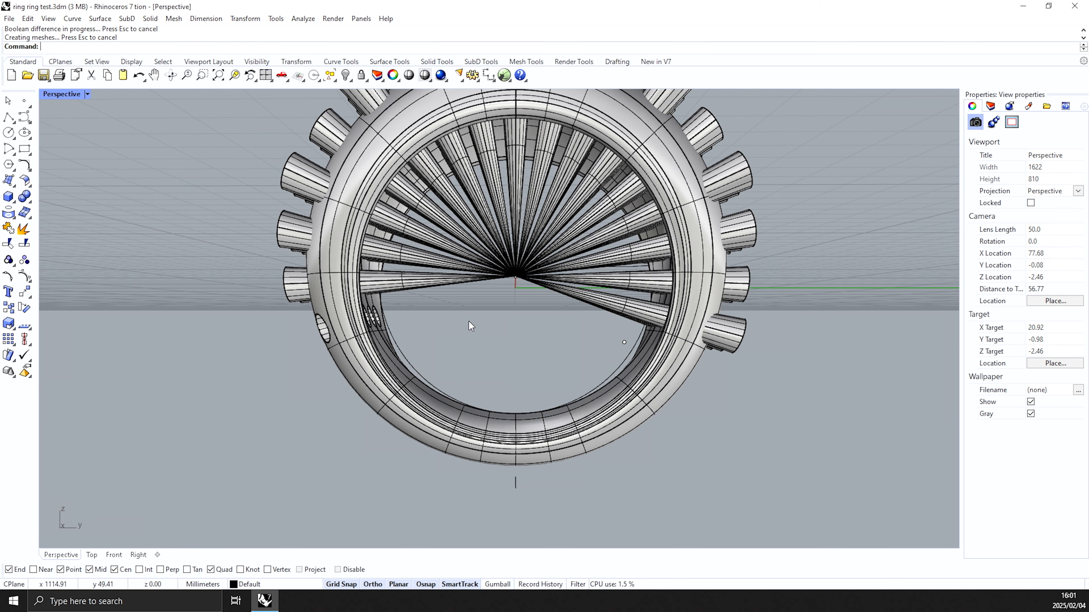
pyautogui.press('Return')
pyautogui.click(423, 397)
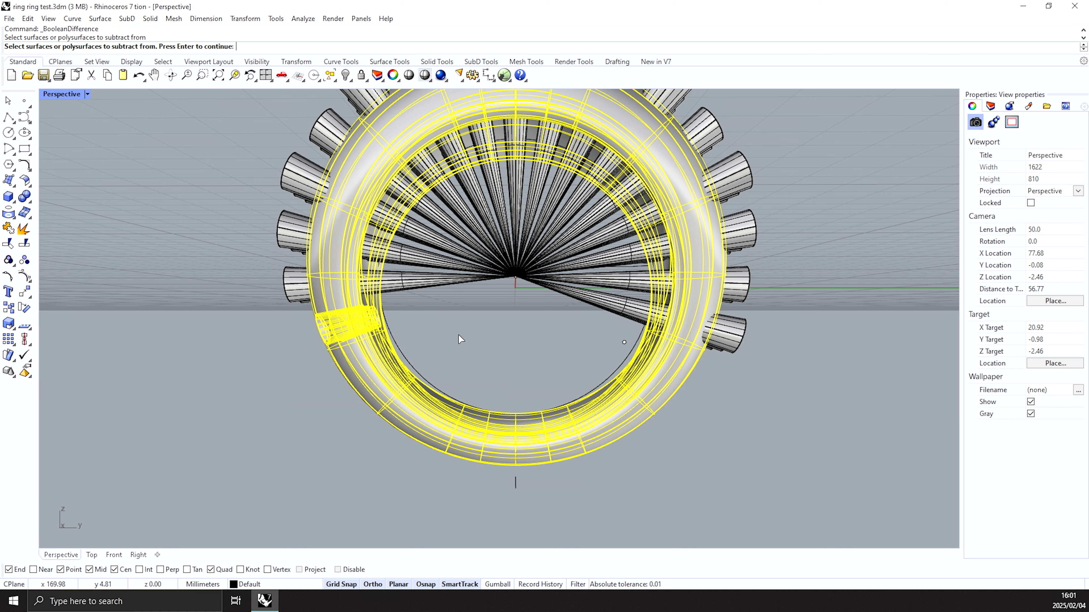
pyautogui.moveTo(466, 346); pyautogui.dragTo(415, 236)
pyautogui.press('Return')
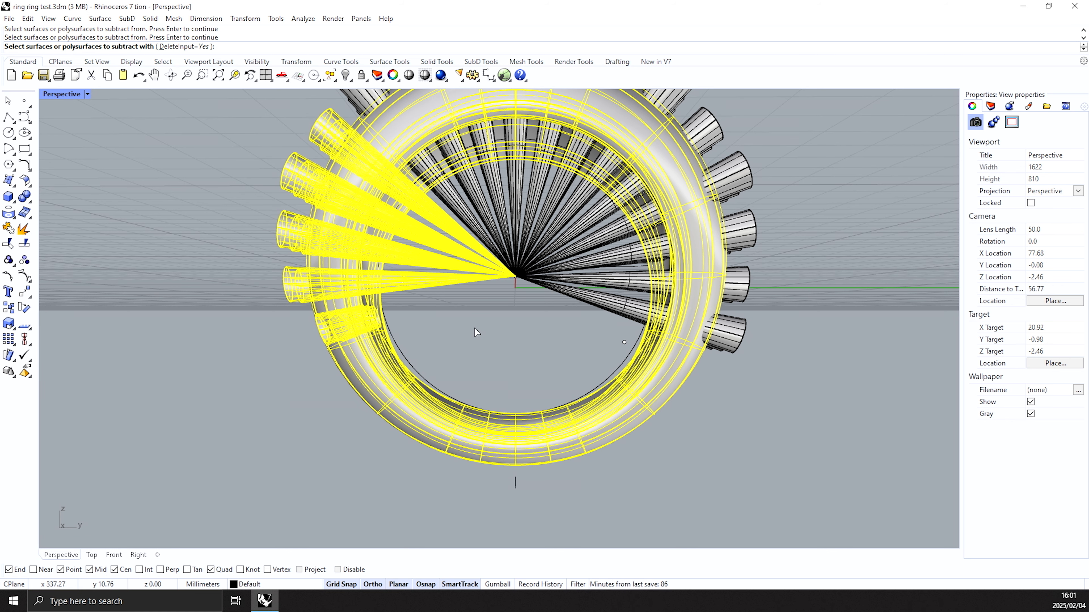
pyautogui.press('Return')
# Step: Subtract the next three rows of cones up the same side from the ring with a Boolean difference
pyautogui.press('Return')
pyautogui.click(317, 325)
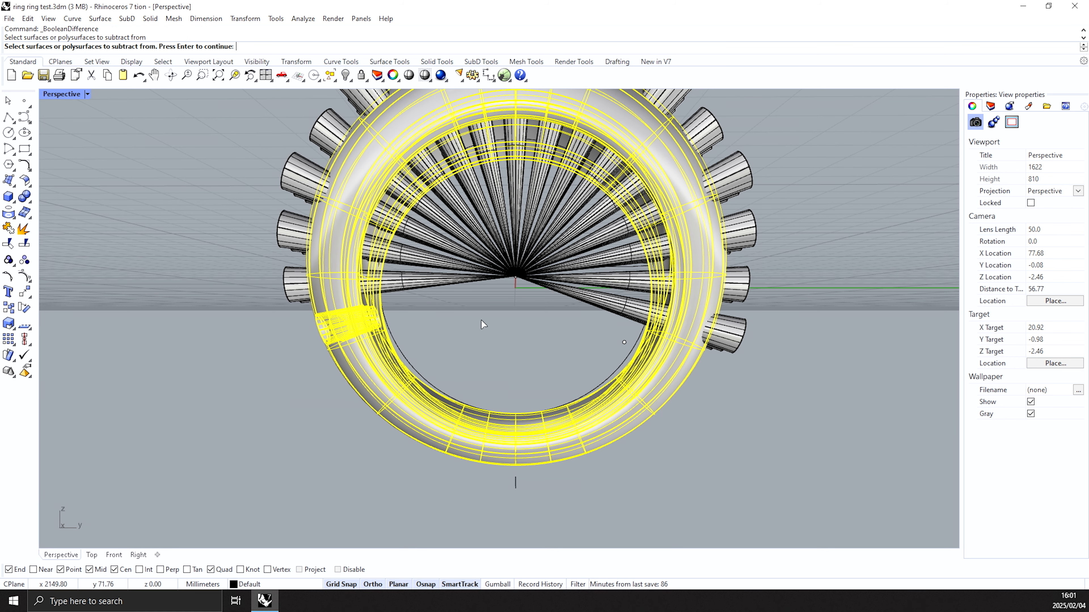
pyautogui.press('Return')
pyautogui.moveTo(481, 335); pyautogui.dragTo(433, 282)
pyautogui.press('Return')
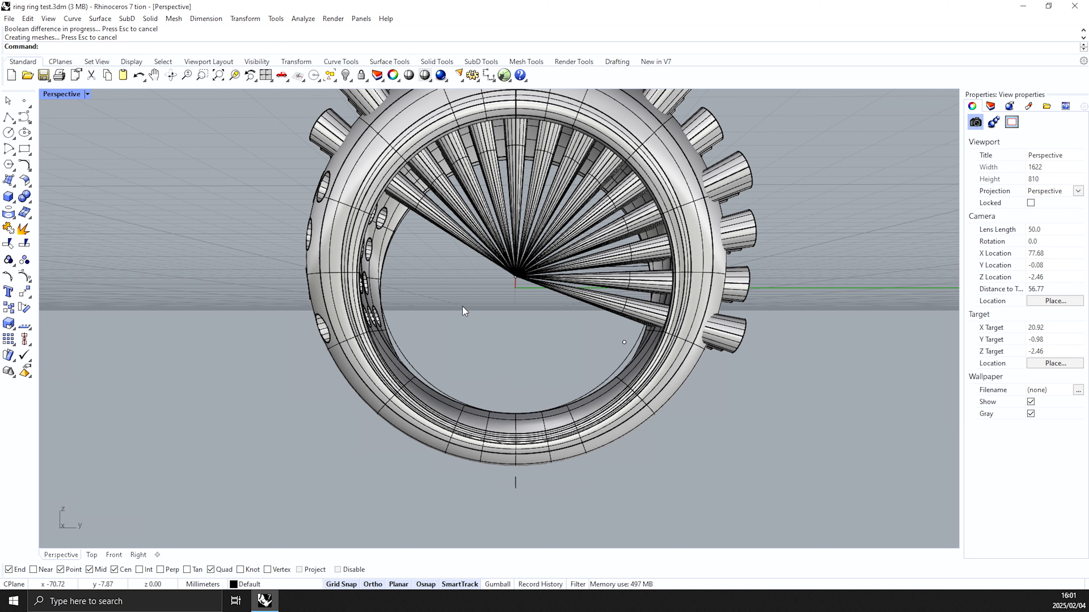
# Step: Subtract the upper rows of cones on the negative Y side from the ring with a Boolean difference
pyautogui.press('Return')
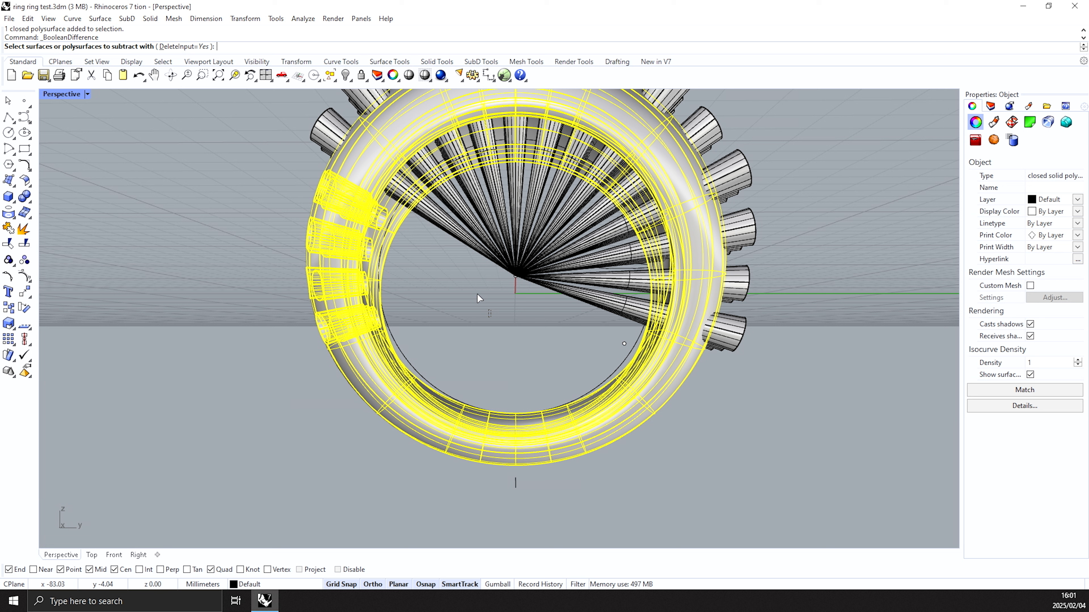
pyautogui.moveTo(457, 201); pyautogui.dragTo(458, 201)
pyautogui.press('Return')
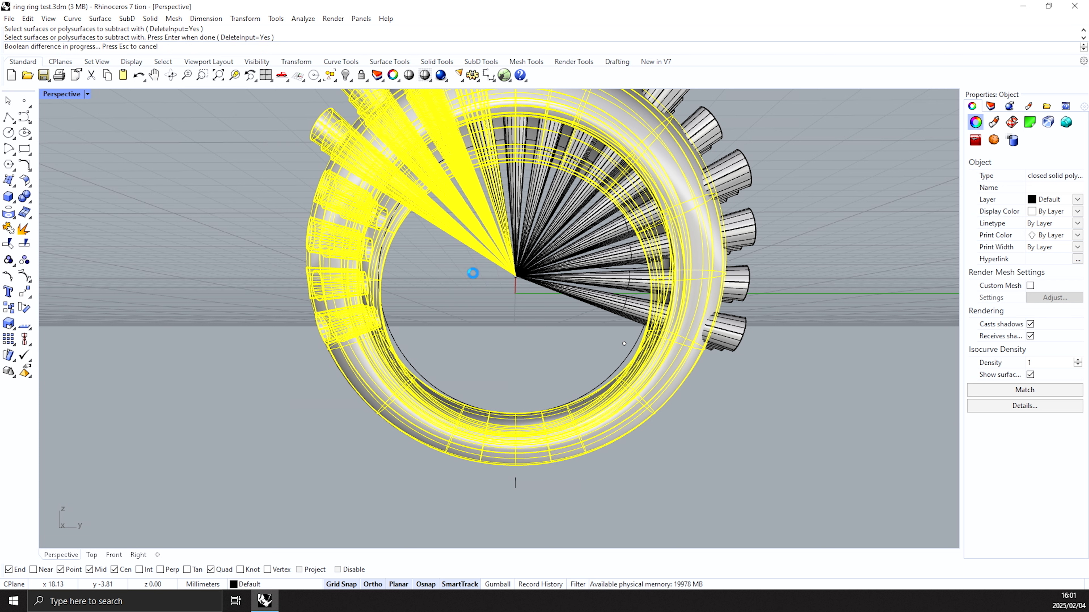
# Step: Try to subtract all the remaining cones from the ring in a single Boolean difference
pyautogui.click(563, 362)
pyautogui.press('Return')
pyautogui.click(614, 410)
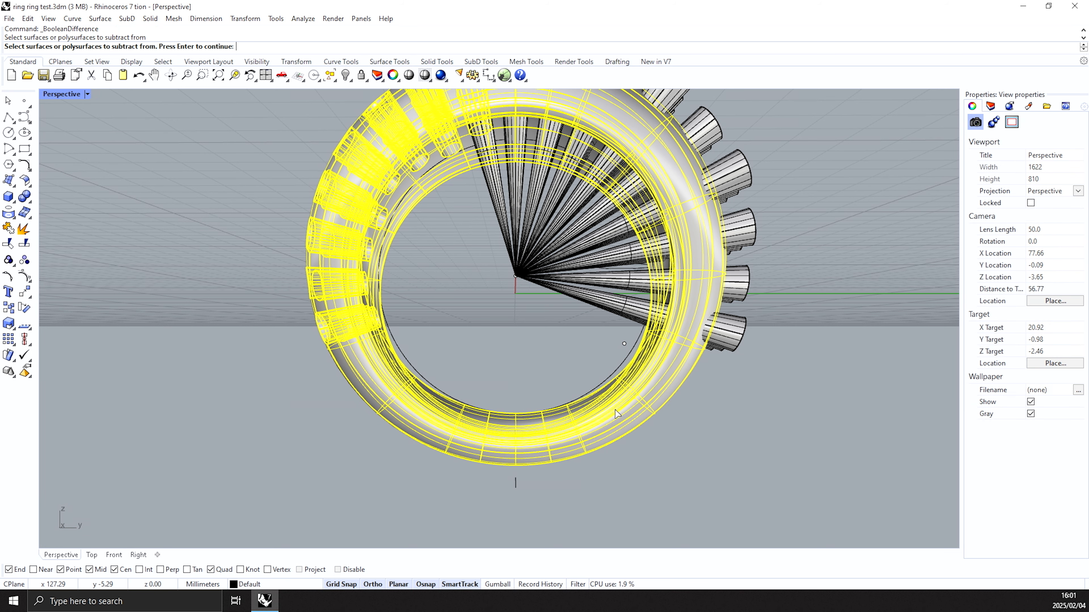
pyautogui.press('Return')
pyautogui.moveTo(566, 343); pyautogui.dragTo(503, 244)
pyautogui.press('Return')
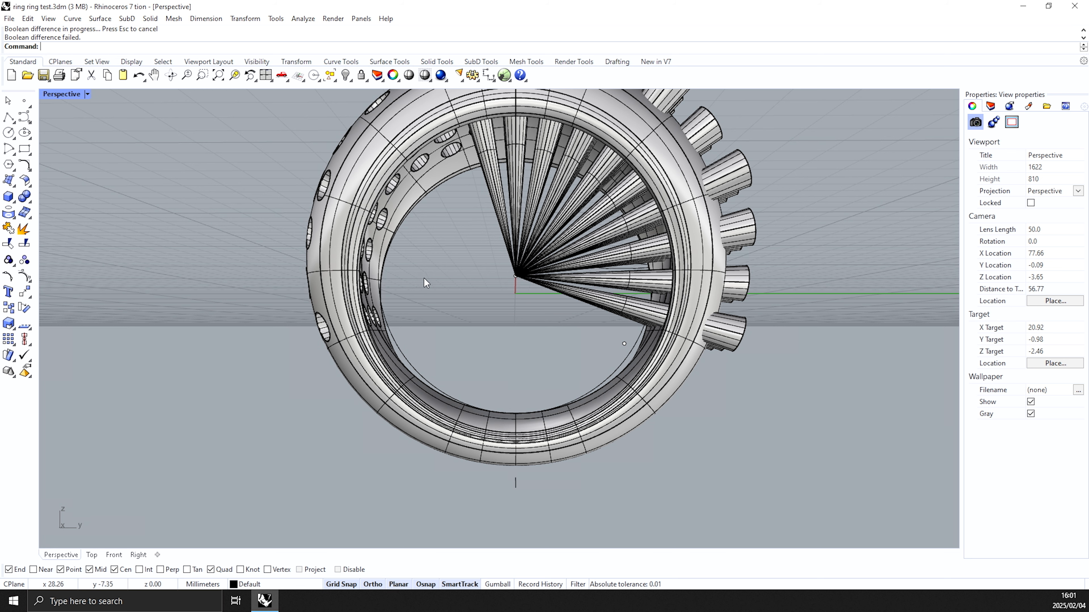
# Step: Subtract the lowest rows of cones on the positive Y side from the ring with a Boolean difference
pyautogui.press('Return')
pyautogui.click(624, 423)
pyautogui.press('Return')
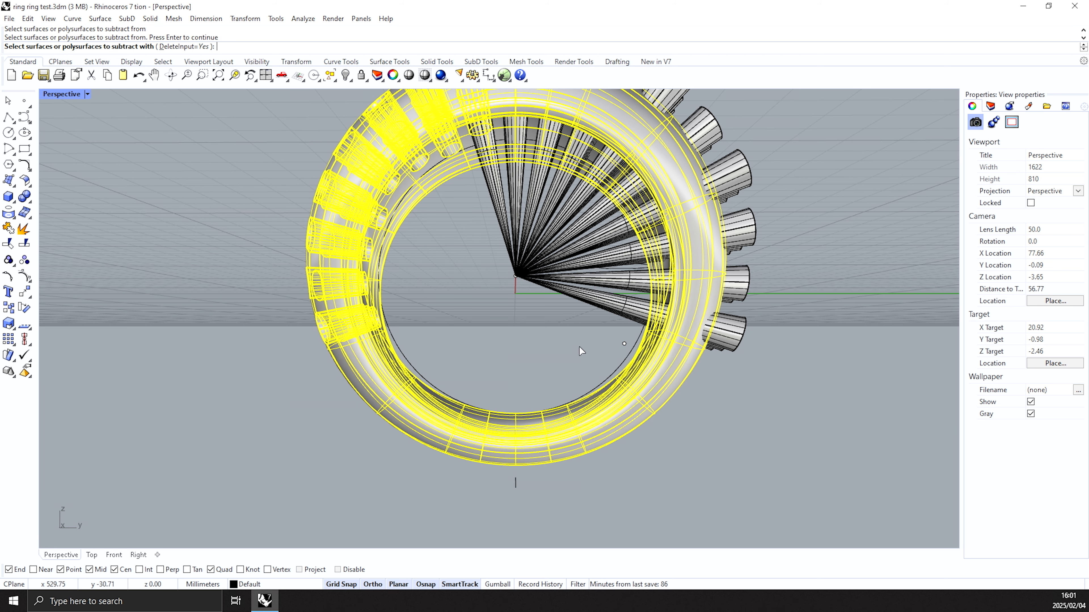
pyautogui.moveTo(580, 346); pyautogui.dragTo(575, 277)
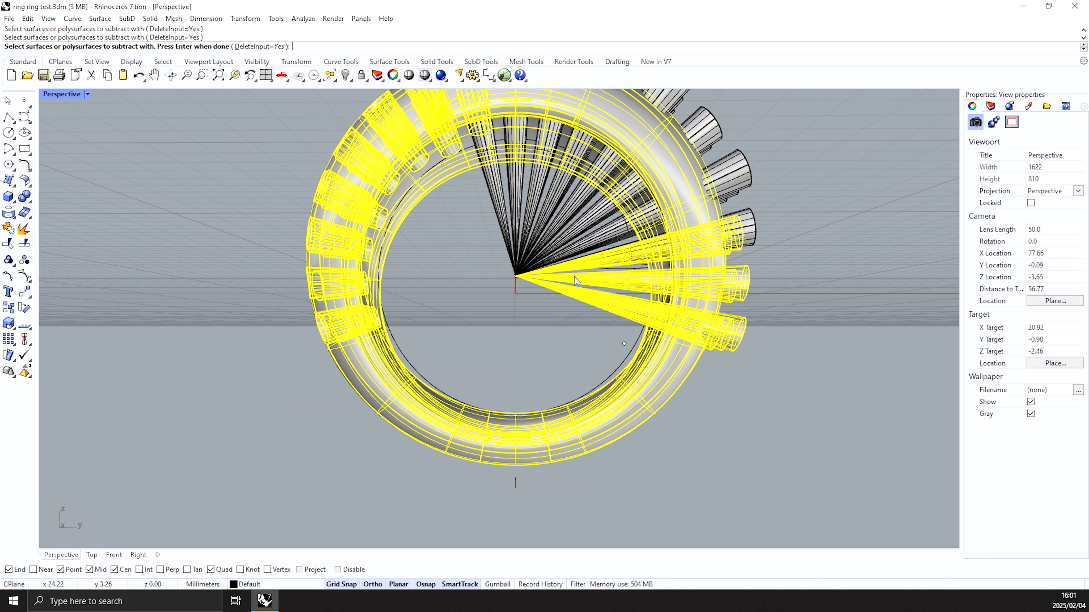
pyautogui.press('Return')
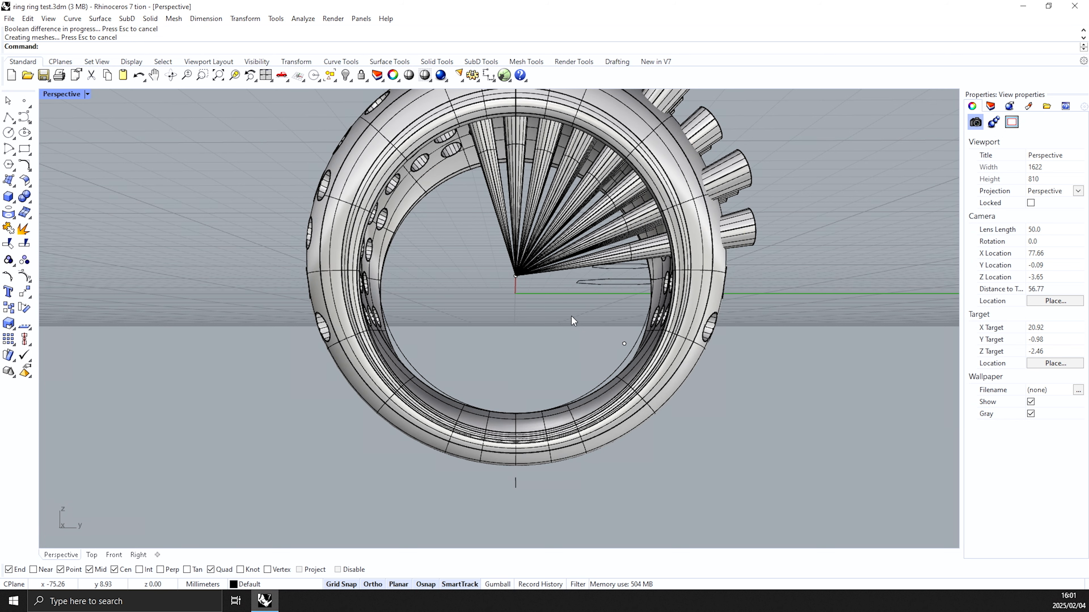
# Step: Subtract the next rows of cones up the positive Y side from the ring with a Boolean difference
pyautogui.press('Return')
pyautogui.click(585, 321)
pyautogui.press('Return')
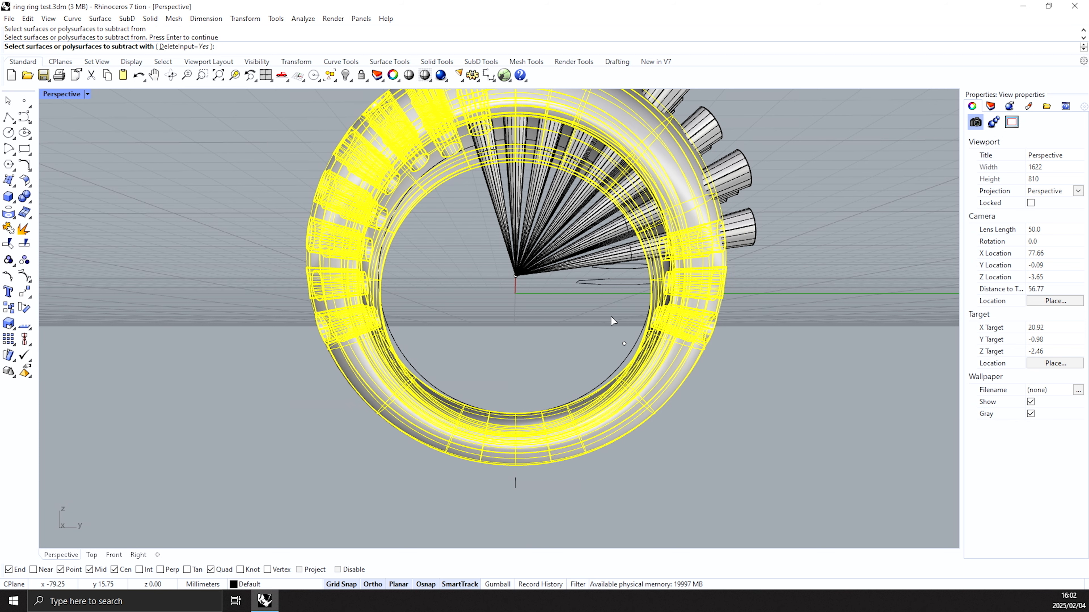
pyautogui.moveTo(579, 239); pyautogui.dragTo(578, 240)
pyautogui.press('Return')
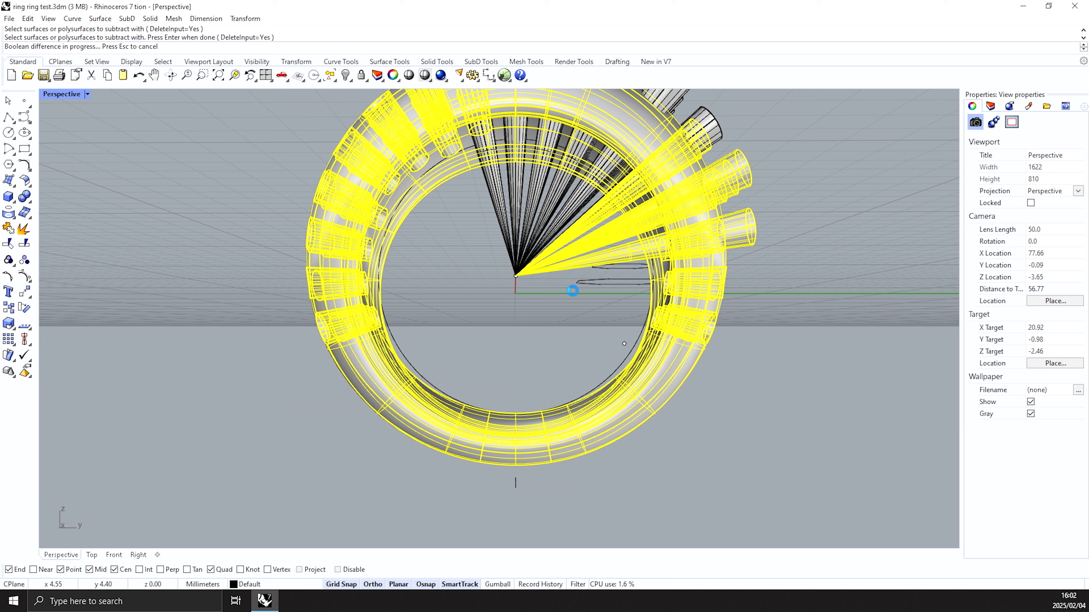
# Step: Subtract the upper rows of cones on the positive Y side from the ring, leaving the last two rows at the crown
pyautogui.press('Return')
pyautogui.click(664, 285)
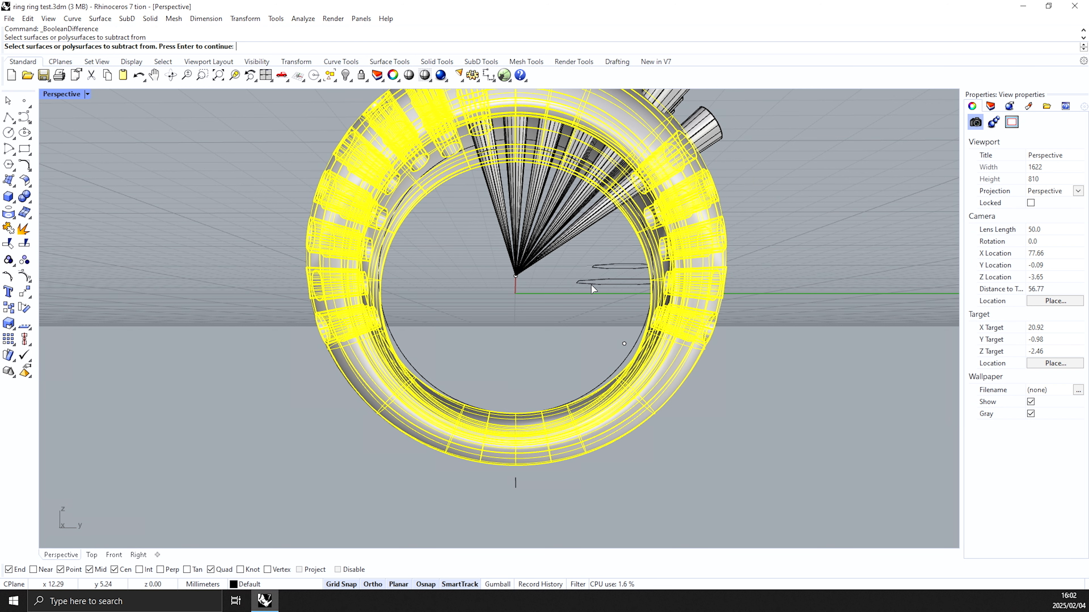
pyautogui.press('Return')
pyautogui.moveTo(530, 206); pyautogui.dragTo(530, 206)
pyautogui.press('Return')
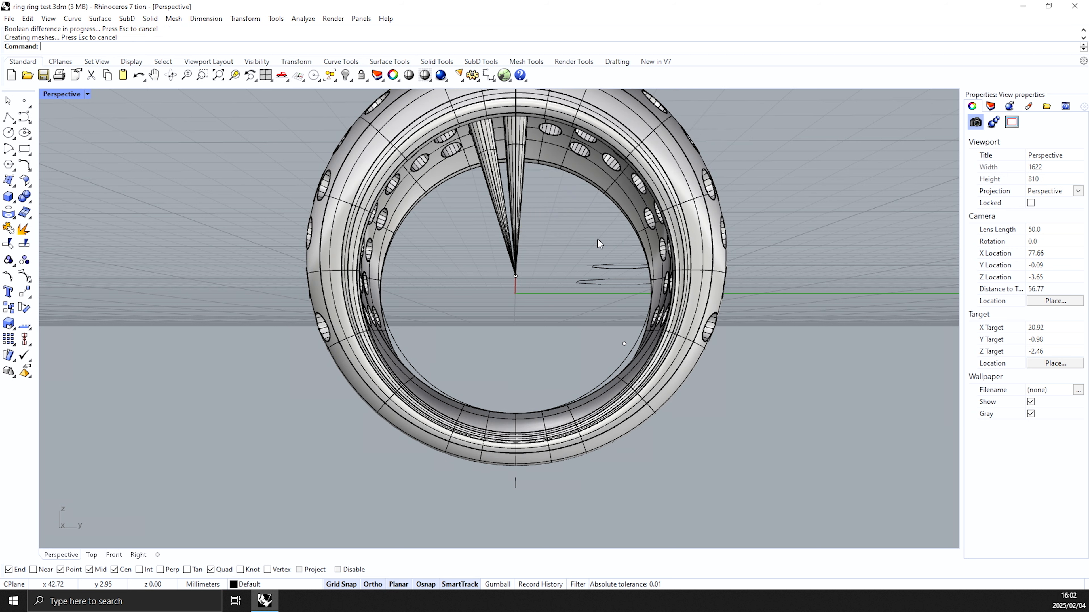
# Step: Try to subtract the last two rows of cones at the crown from the ring together
pyautogui.press('Return')
pyautogui.click(595, 220)
pyautogui.press('Return')
pyautogui.moveTo(548, 198); pyautogui.dragTo(512, 229)
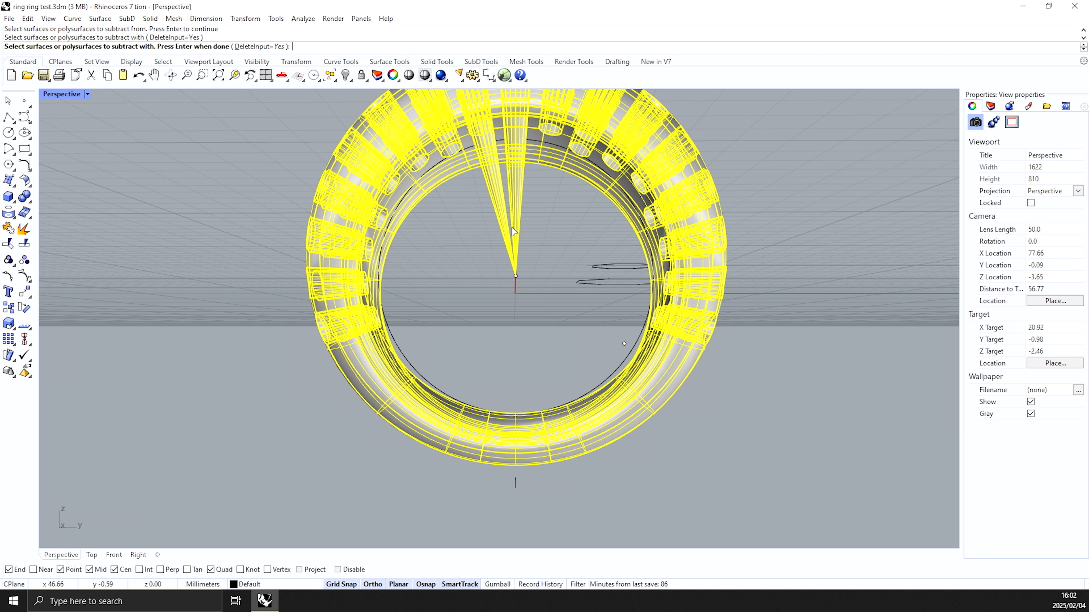
pyautogui.press('Return')
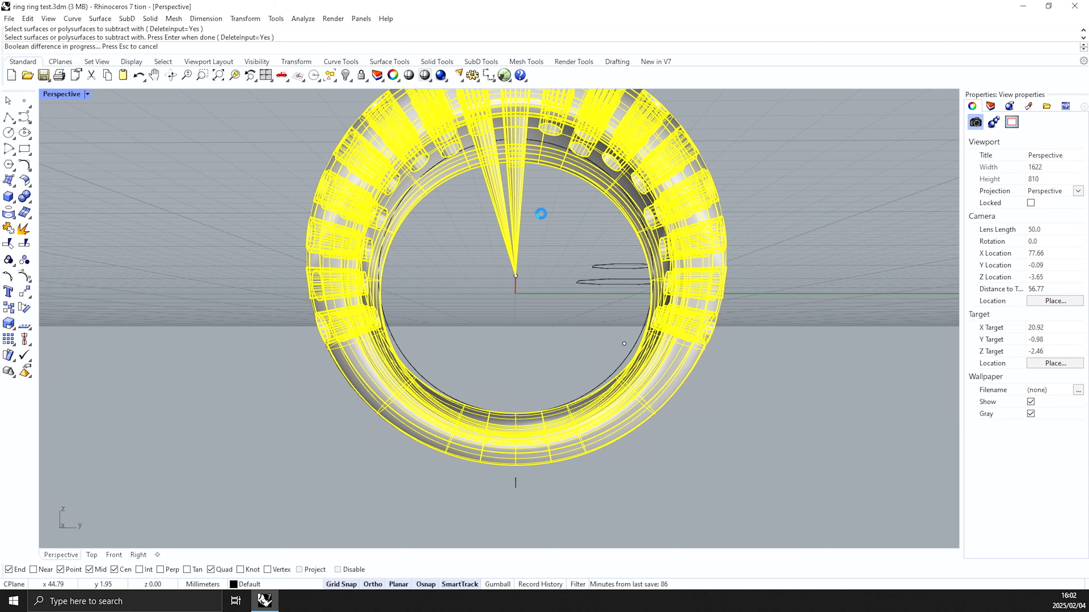
# Step: Delete the overlapping duplicate cones from the five-cone row at the crown of the ring
pyautogui.moveTo(449, 198); pyautogui.dragTo(560, 221, button='right')
pyautogui.click(560, 222)
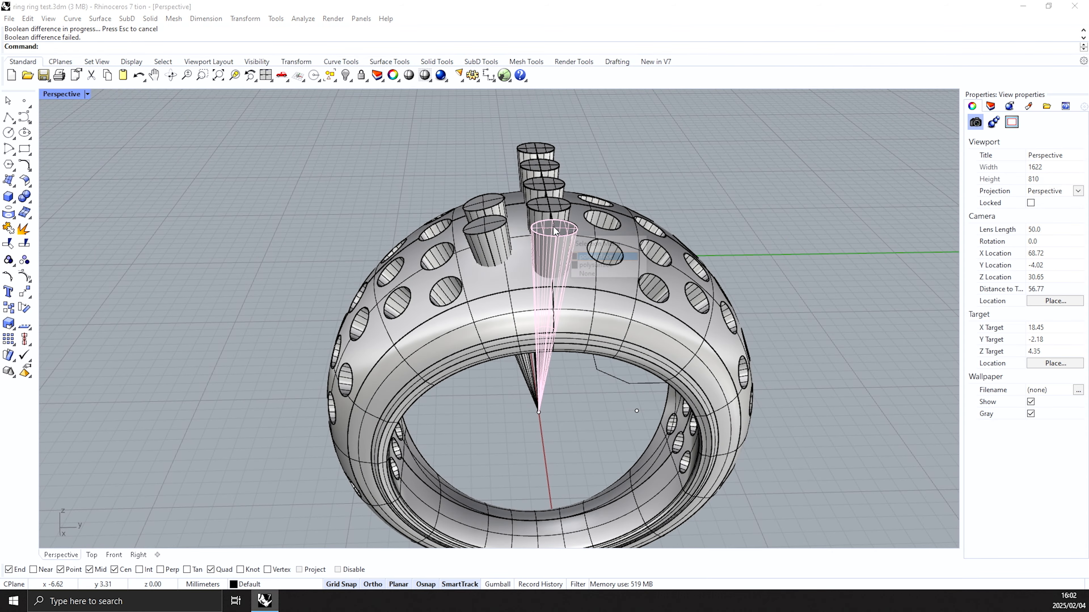
pyautogui.click(599, 266)
pyautogui.press('Delete')
pyautogui.scroll(2, 550, 210)
pyautogui.click(550, 209)
pyautogui.click(541, 177)
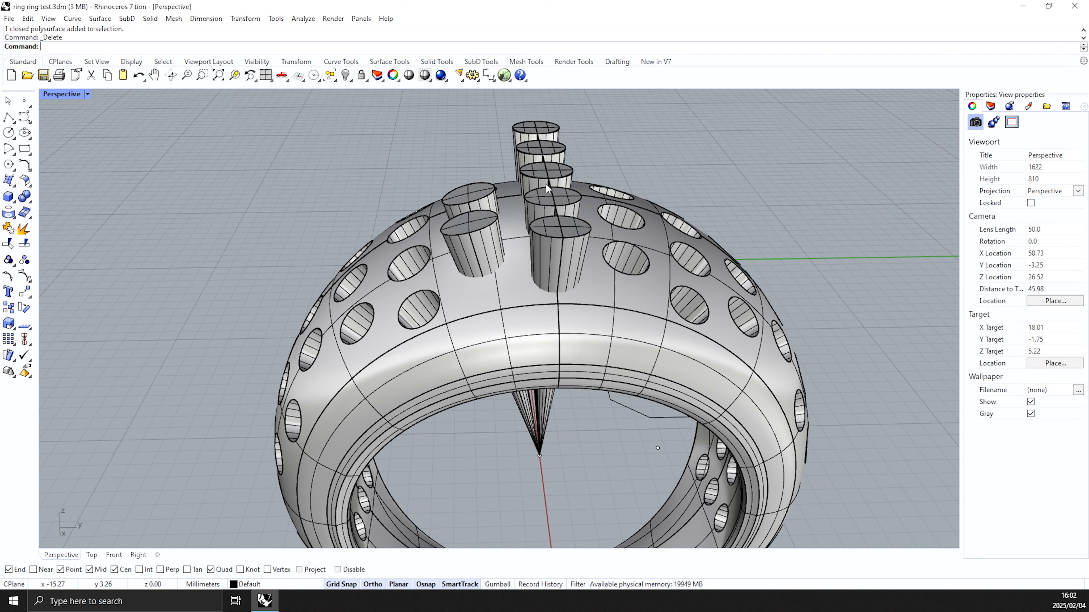
pyautogui.click(531, 155)
pyautogui.click(520, 125)
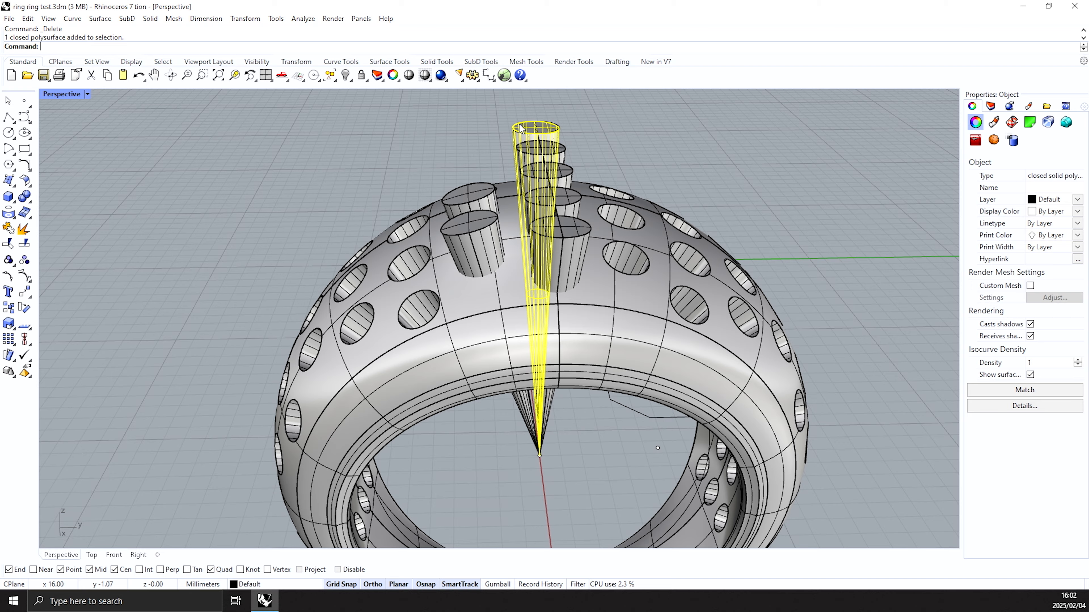
pyautogui.press('Delete')
# Step: Delete the stray triangular open surface running through the five-cone row at the crown
pyautogui.moveTo(450, 221); pyautogui.dragTo(624, 182, button='right')
pyautogui.click(636, 186)
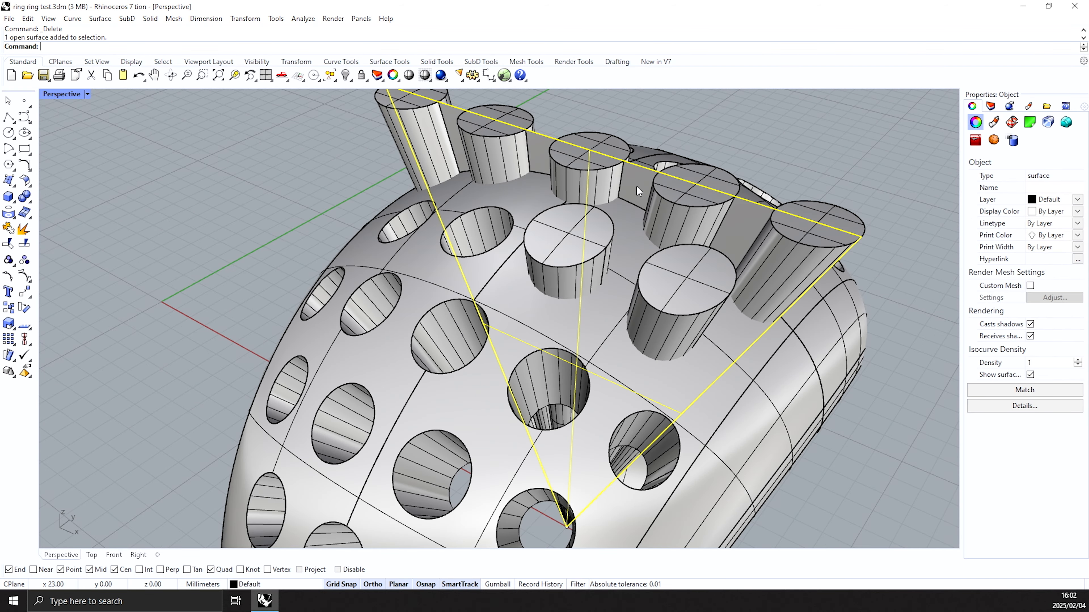
pyautogui.press('Delete')
# Step: Subtract the seven remaining crown cones from the ring with a Boolean difference, picking each cone individually
pyautogui.scroll(-5, 637, 186)
pyautogui.click(29, 209)
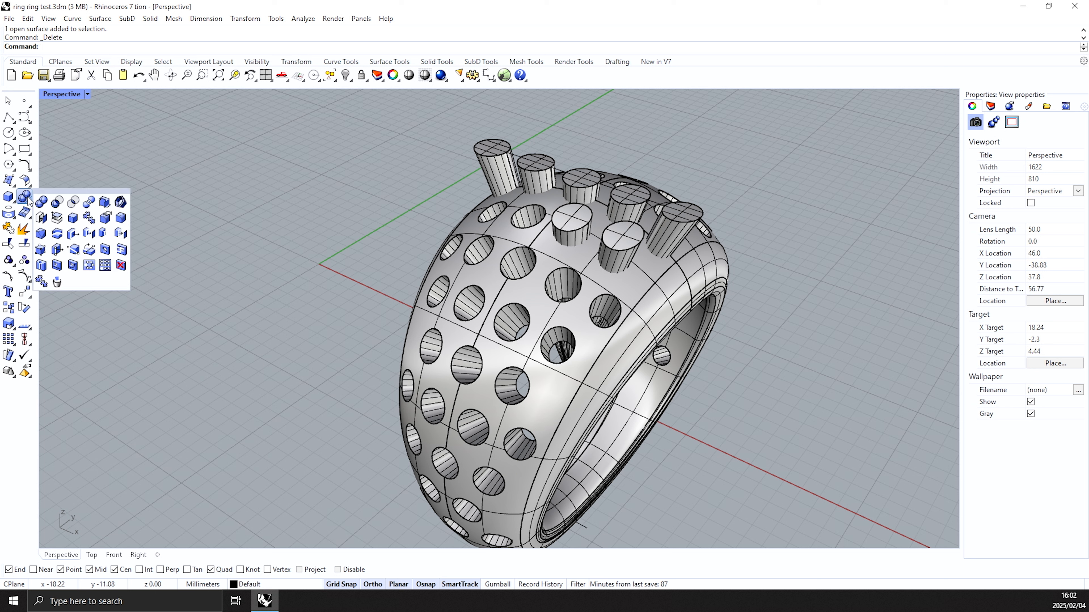
pyautogui.click(57, 204)
pyautogui.click(602, 325)
pyautogui.press('Return')
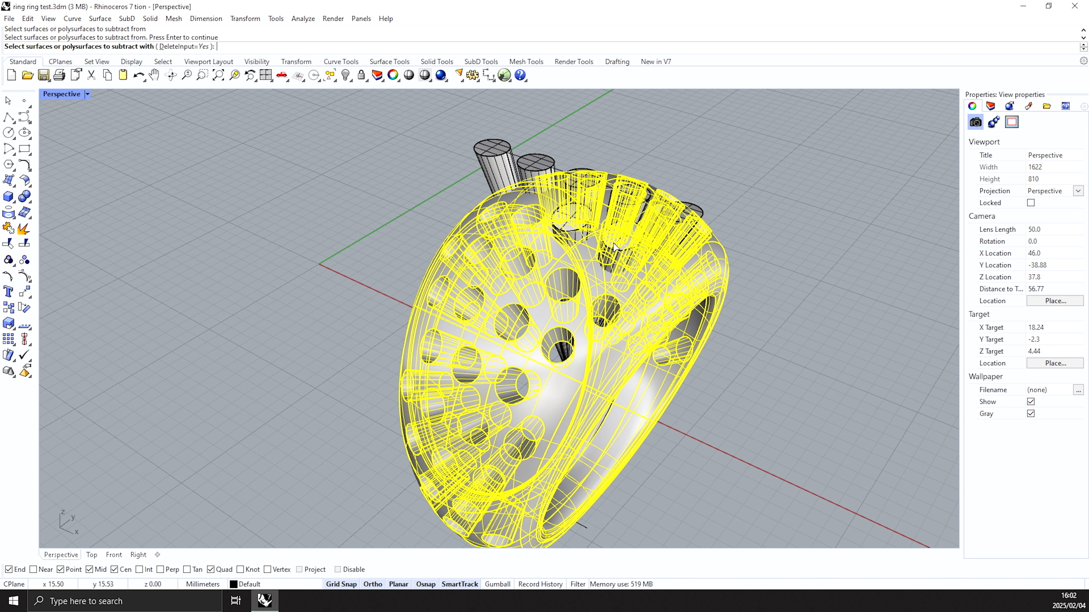
pyautogui.click(615, 248)
pyautogui.click(581, 231)
pyautogui.click(525, 169)
pyautogui.click(499, 169)
pyautogui.click(593, 190)
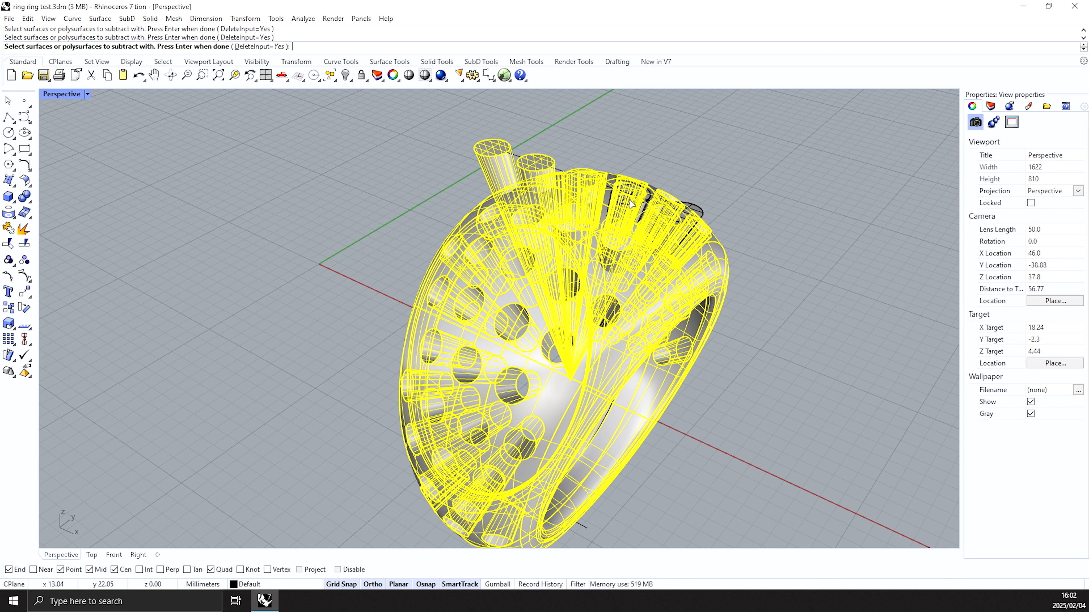
pyautogui.click(638, 206)
pyautogui.click(669, 217)
pyautogui.moveTo(860, 230); pyautogui.dragTo(746, 203, button='right')
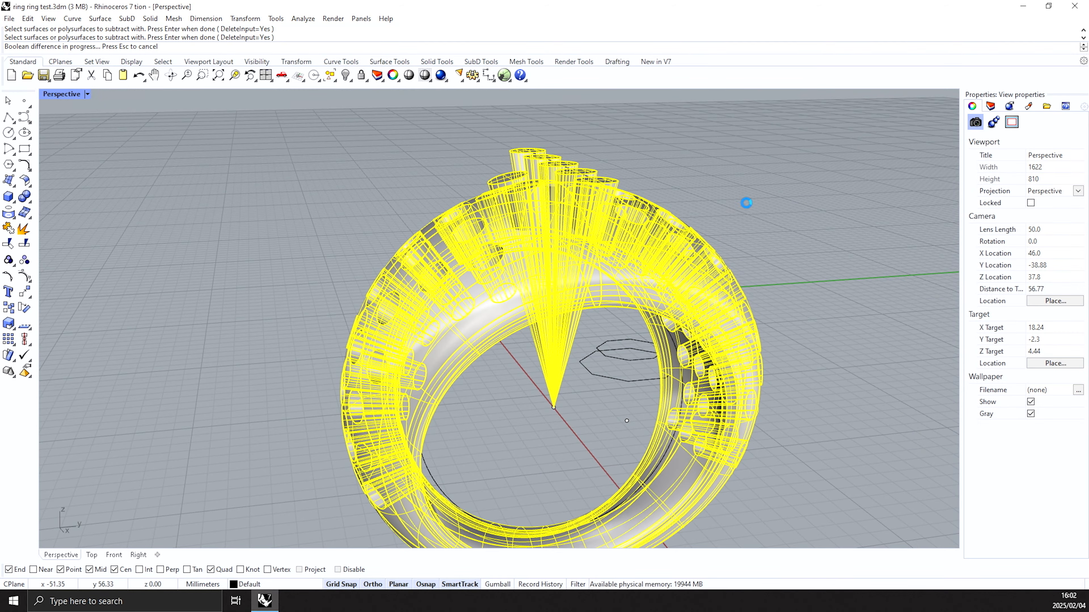
pyautogui.press('Return')
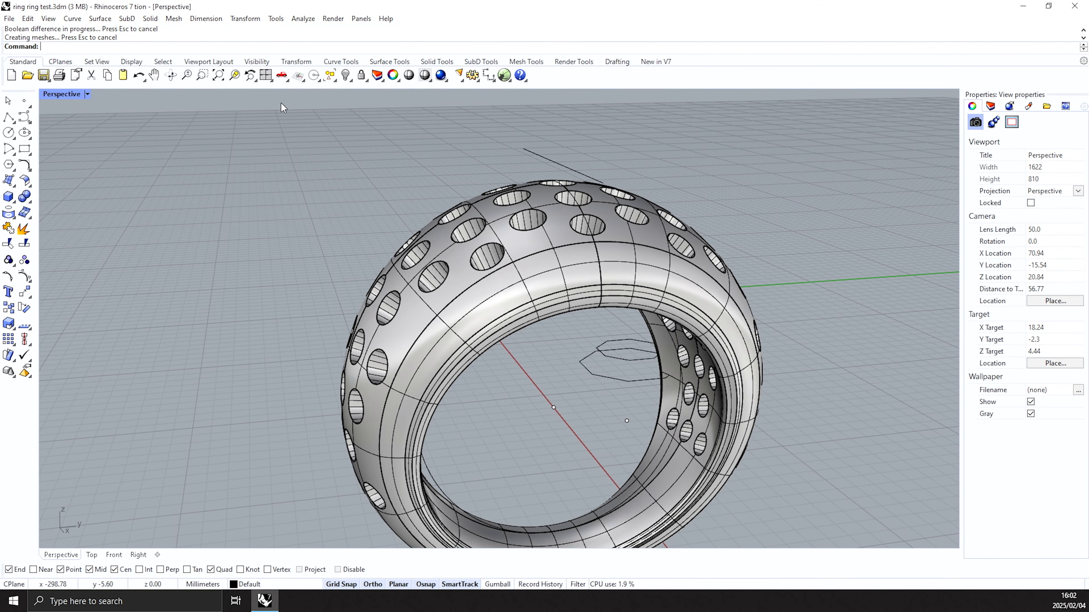
# Step: Restore the four-viewport layout and examine the holes across the pierced ring up close
pyautogui.scroll(-3, 401, 199)
pyautogui.moveTo(372, 196); pyautogui.dragTo(342, 302, button='right')
pyautogui.doubleClick(265, 77)
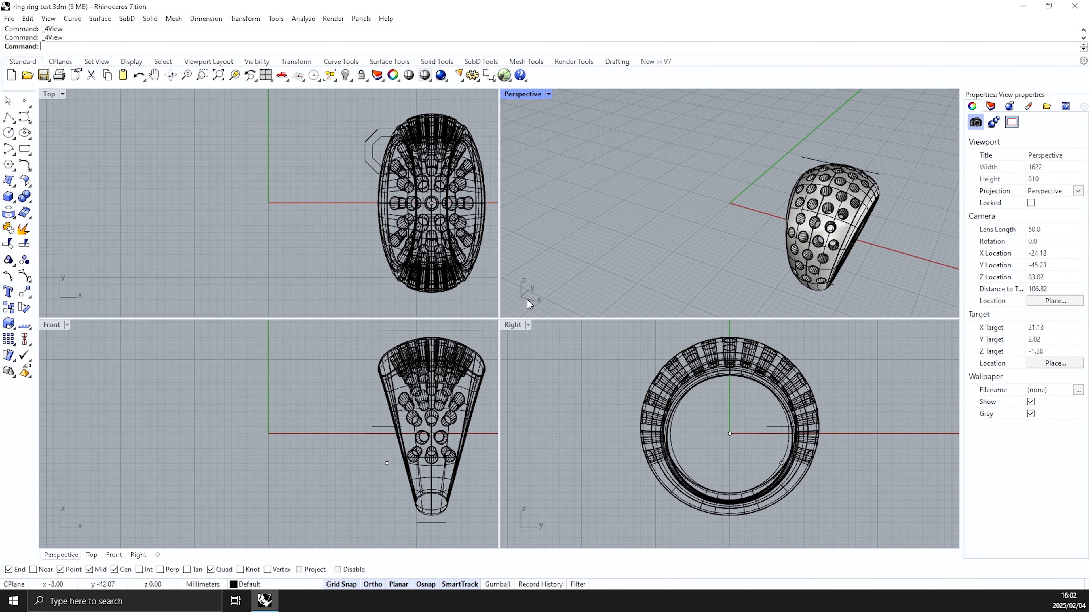
pyautogui.scroll(-4, 333, 241)
pyautogui.scroll(8, 720, 193)
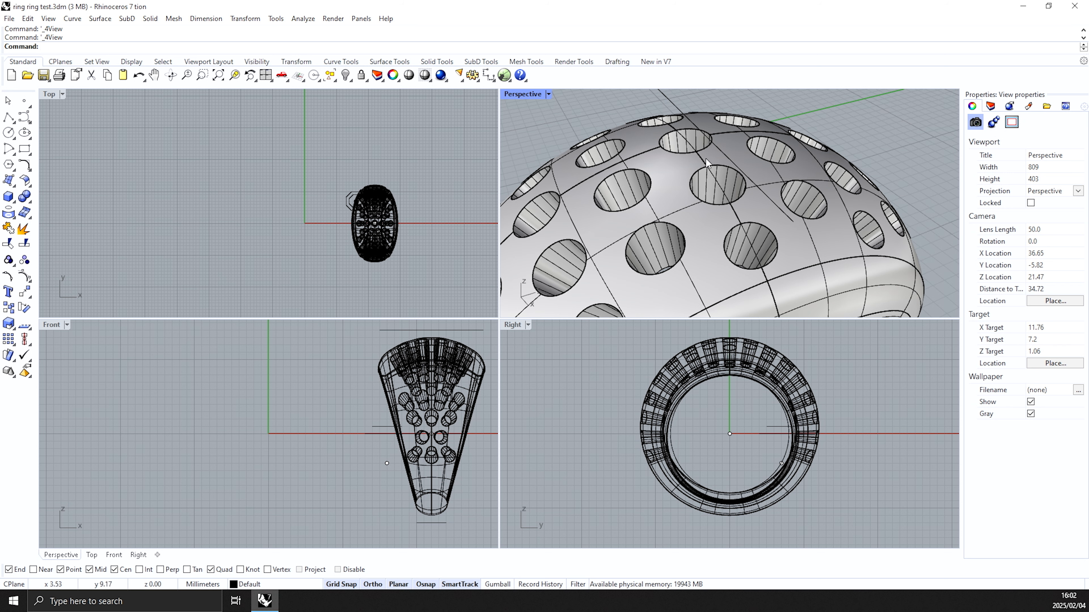
pyautogui.scroll(-6, 706, 163)
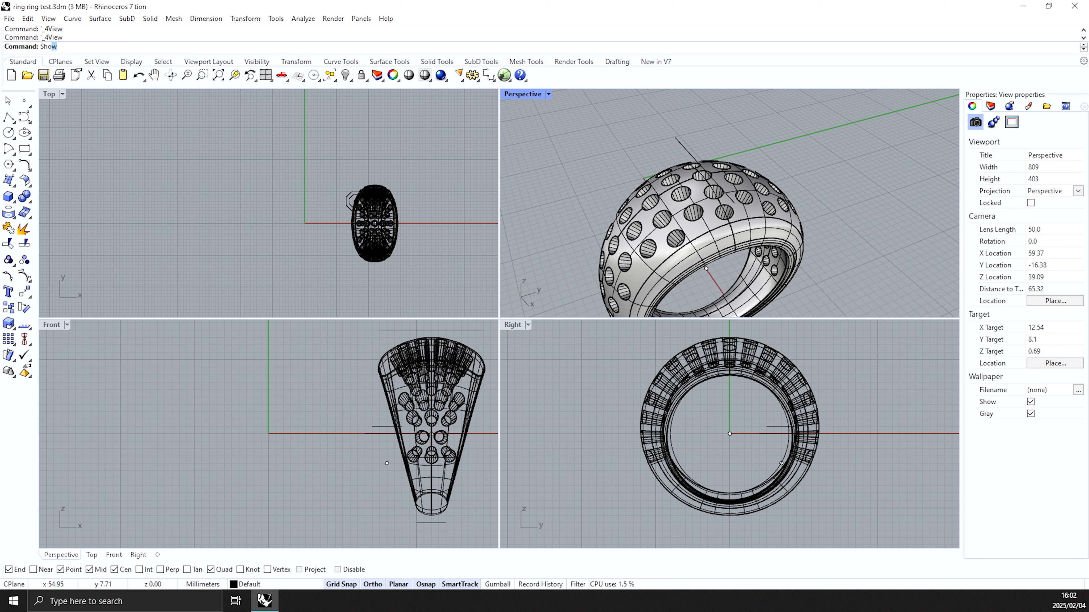
# Step: Show all hidden objects and hide the neighbouring rings together with their construction curves
pyautogui.press('Return')
pyautogui.scroll(-4, 318, 423)
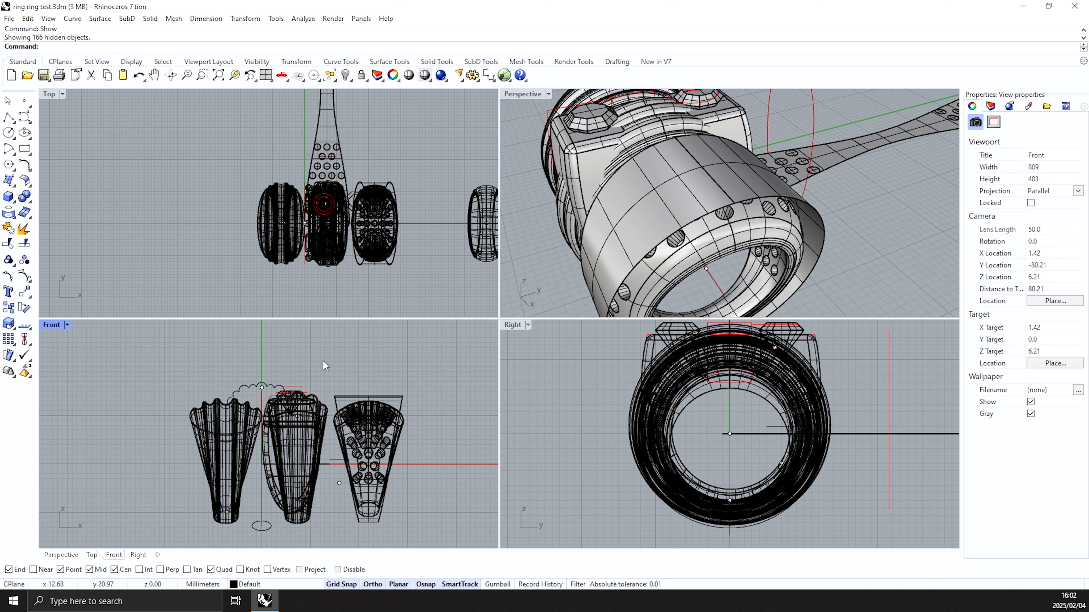
pyautogui.moveTo(187, 442); pyautogui.dragTo(188, 442)
pyautogui.hotkey('ctrl', 'h')
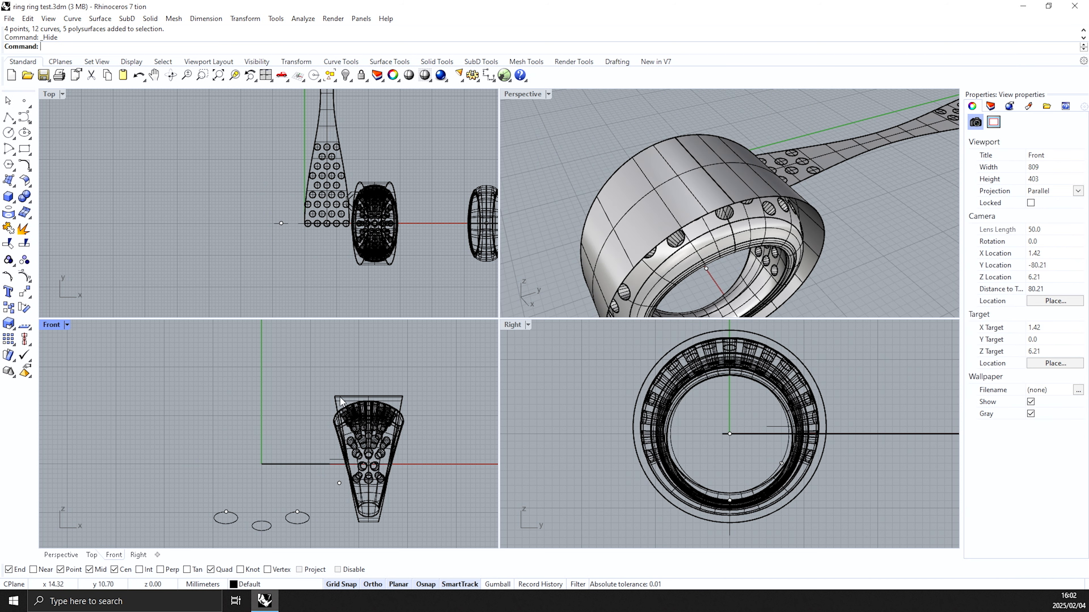
# Step: Maximise the Top viewport and examine the disc rows at both ends of the flat pattern strip
pyautogui.doubleClick(53, 96)
pyautogui.scroll(-3, 305, 413)
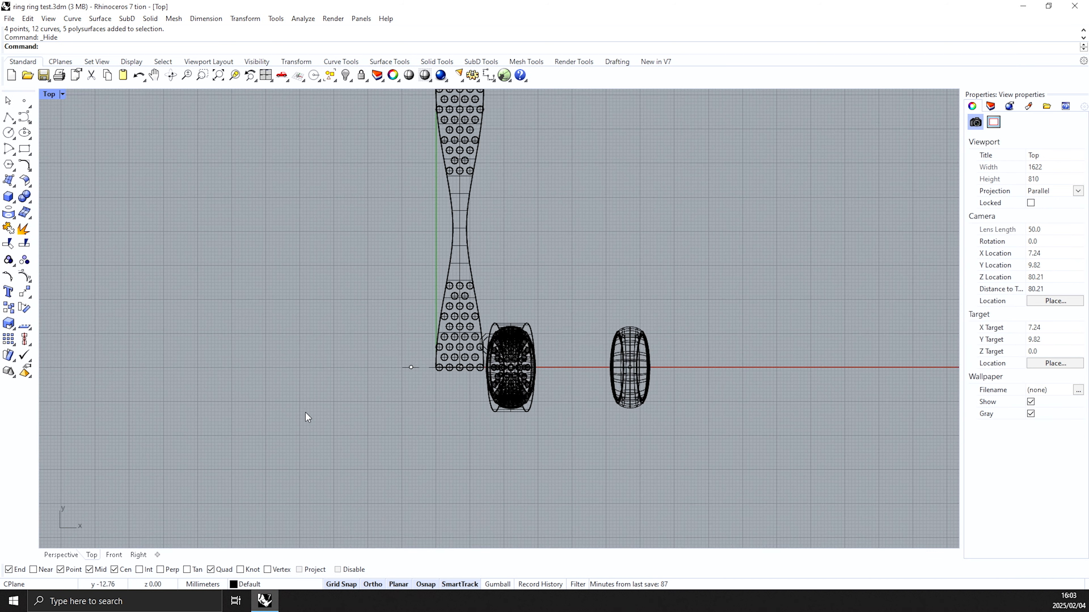
pyautogui.scroll(6, 433, 156)
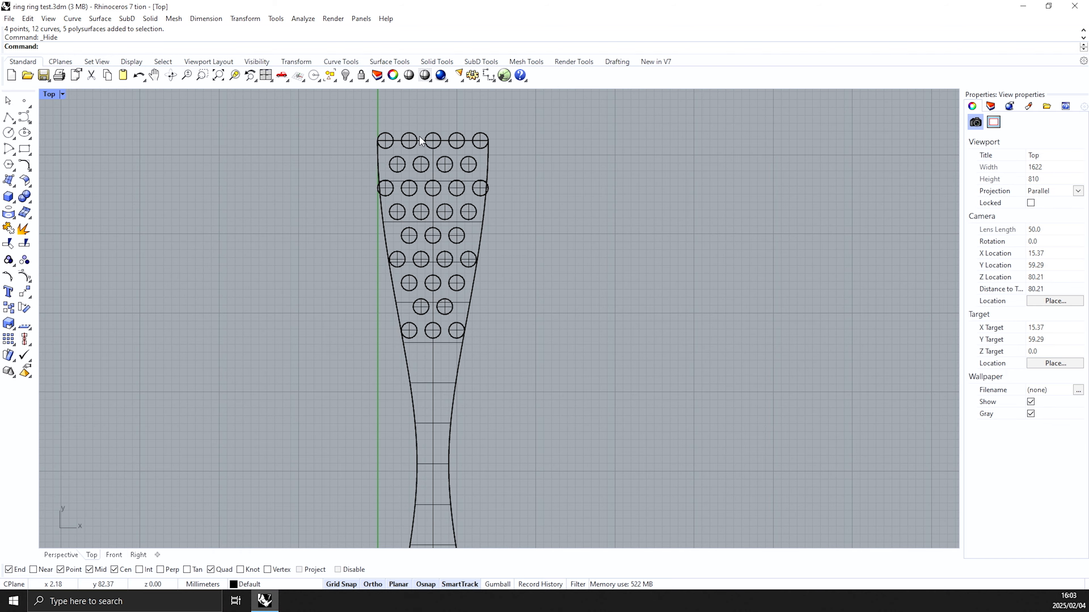
pyautogui.scroll(-3, 441, 354)
pyautogui.scroll(4, 317, 396)
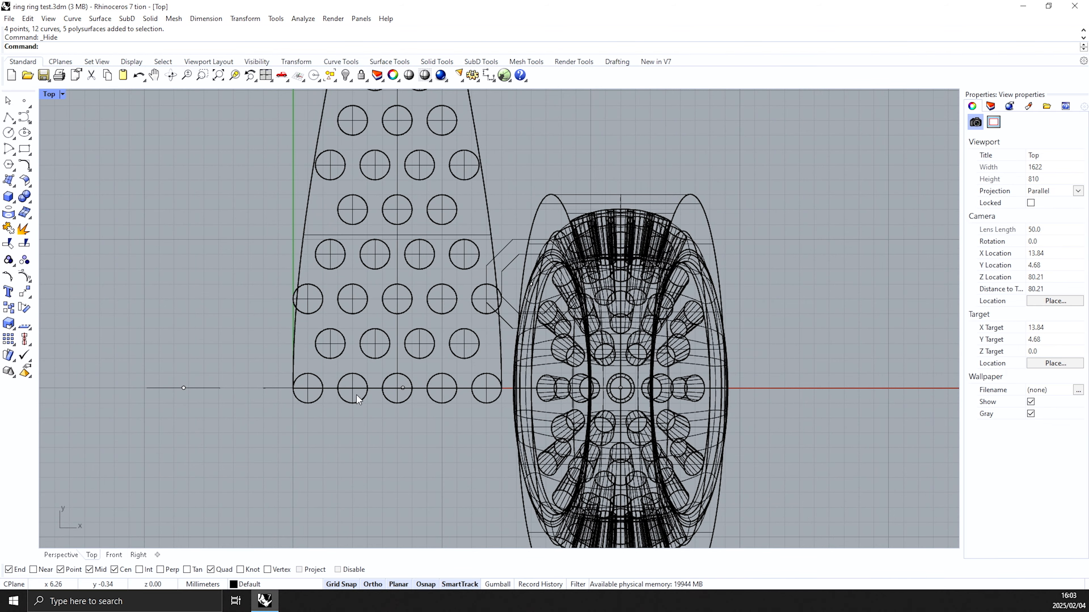
pyautogui.scroll(-2, 379, 408)
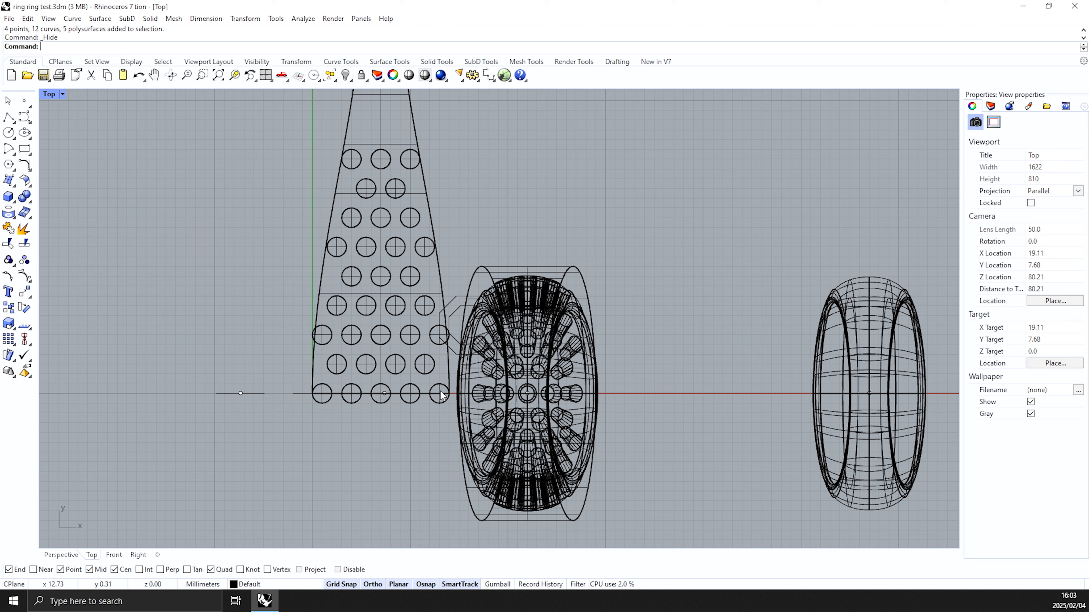
pyautogui.scroll(2, 435, 405)
pyautogui.scroll(-4, 427, 413)
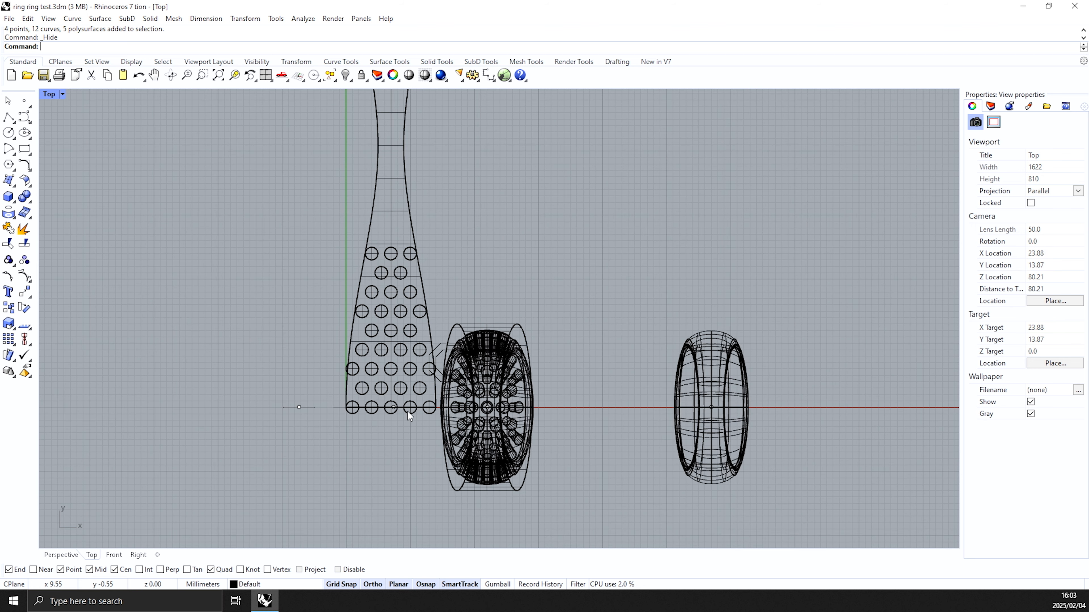
# Step: Ungroup the disc surfaces on the flat pattern and delete the row of five discs lying on the X axis
pyautogui.click(408, 411)
pyautogui.rightClick(25, 260)
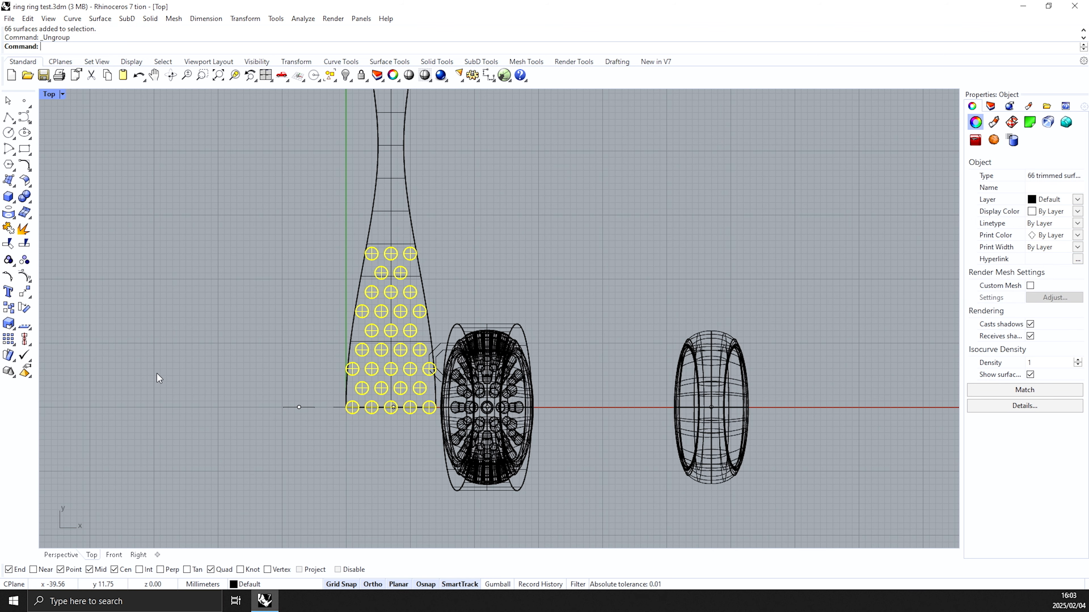
pyautogui.scroll(2, 416, 434)
pyautogui.moveTo(284, 380); pyautogui.dragTo(405, 410)
pyautogui.press('Delete')
# Step: Delete the grouped outline circles from the flat pattern and compare its two ends
pyautogui.moveTo(307, 405); pyautogui.dragTo(307, 403)
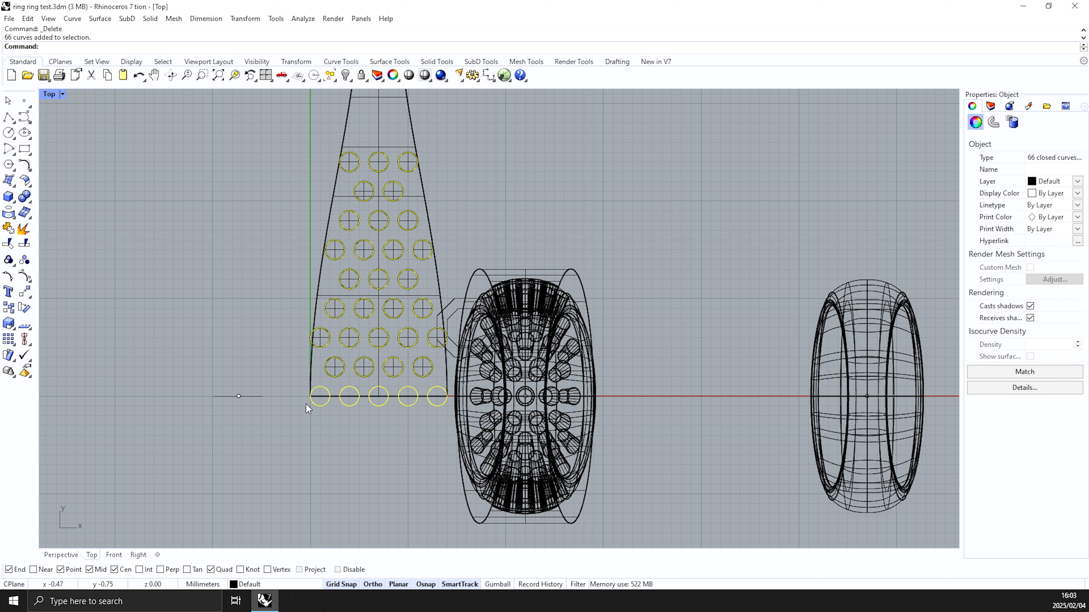
pyautogui.press('Delete')
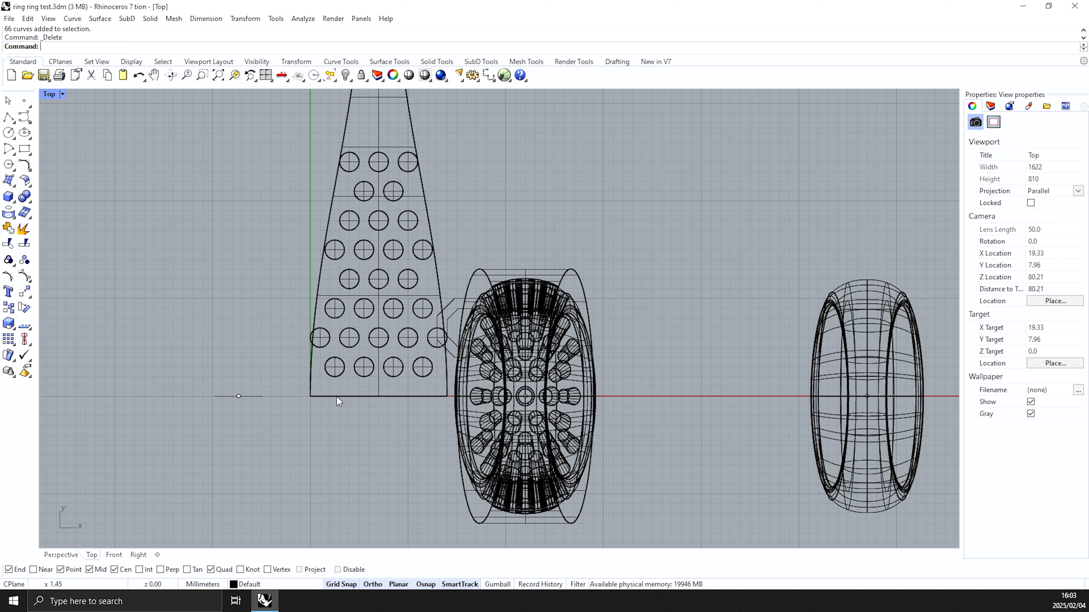
pyautogui.scroll(-6, 370, 451)
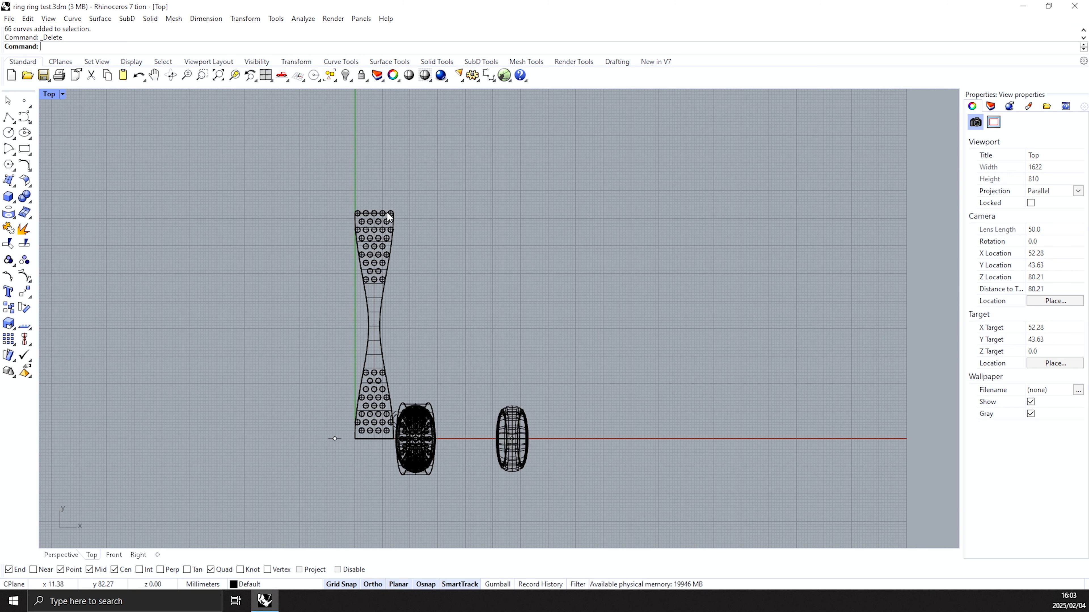
pyautogui.scroll(6, 375, 446)
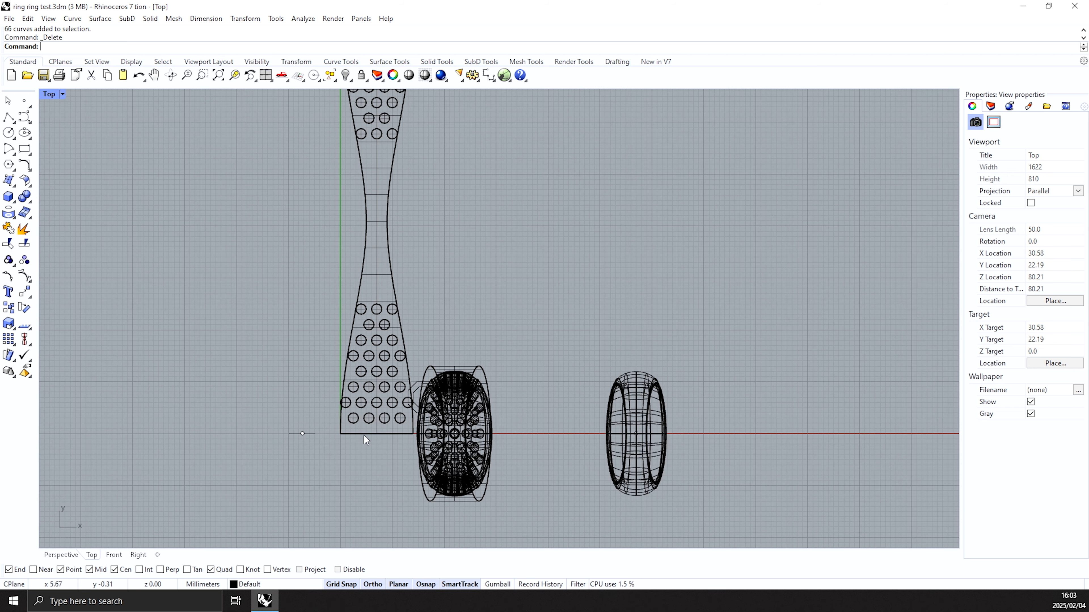
# Step: Hide the open surface wrapped around the pierced ring and maximise the Perspective viewport
pyautogui.click(266, 75)
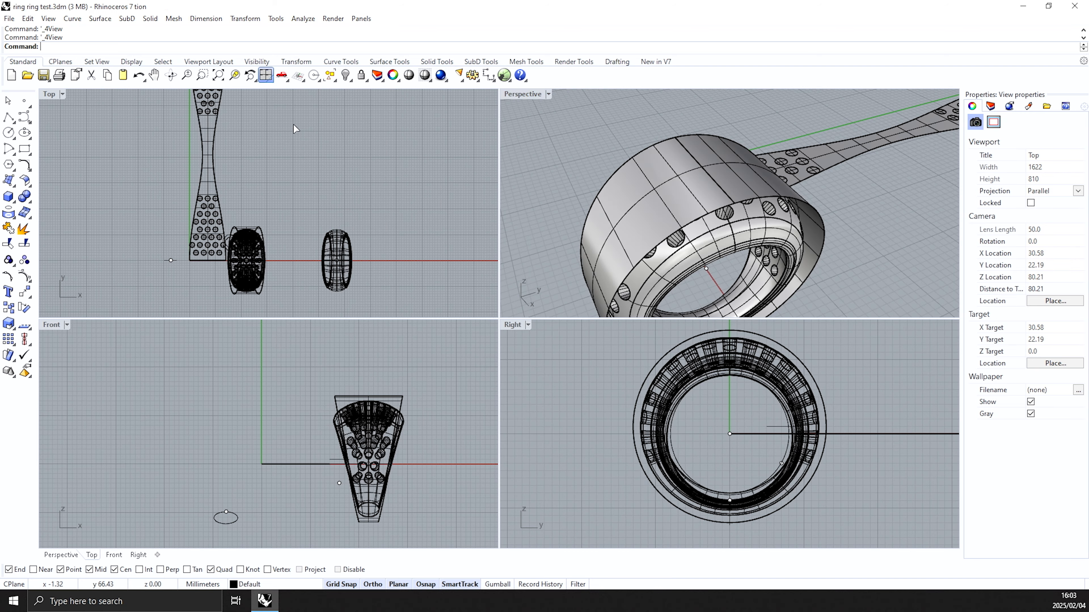
pyautogui.click(861, 176)
pyautogui.hotkey('ctrl', 'h')
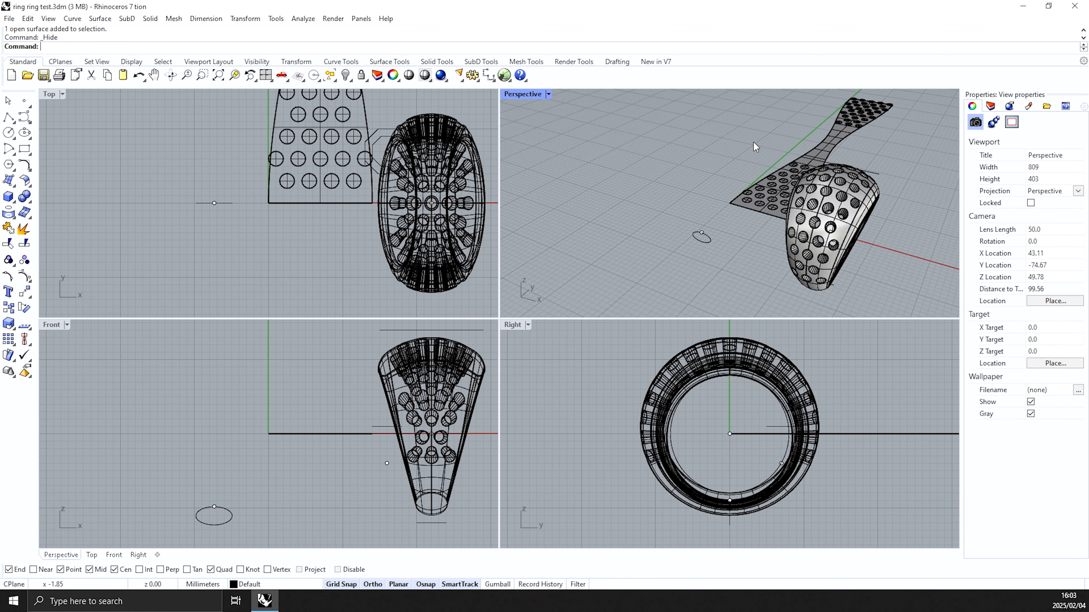
pyautogui.hotkey('ctrl', 'm')
pyautogui.moveTo(778, 270); pyautogui.dragTo(732, 352, button='right')
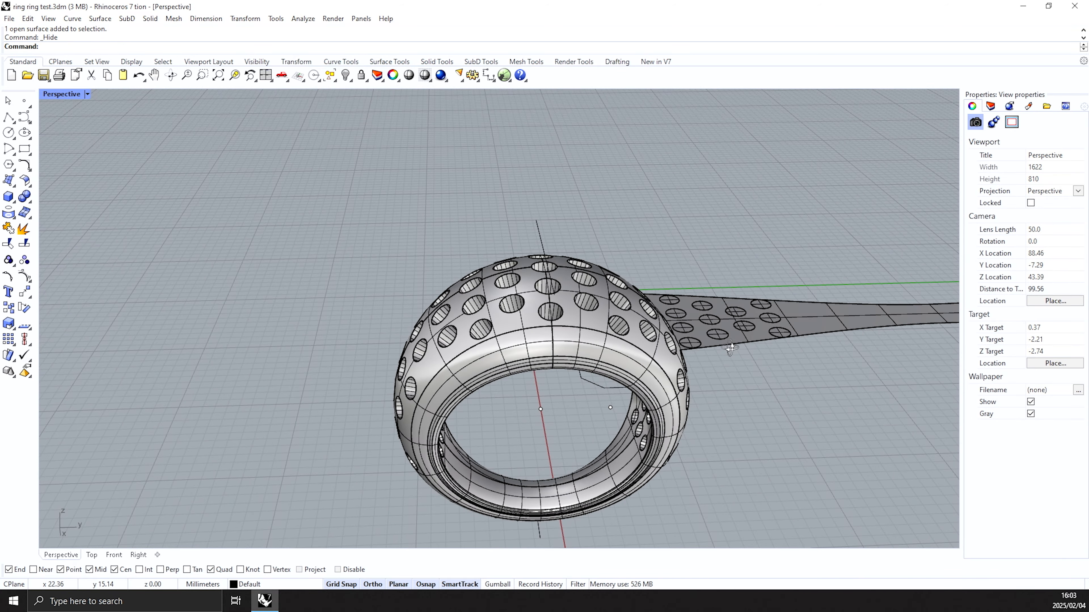